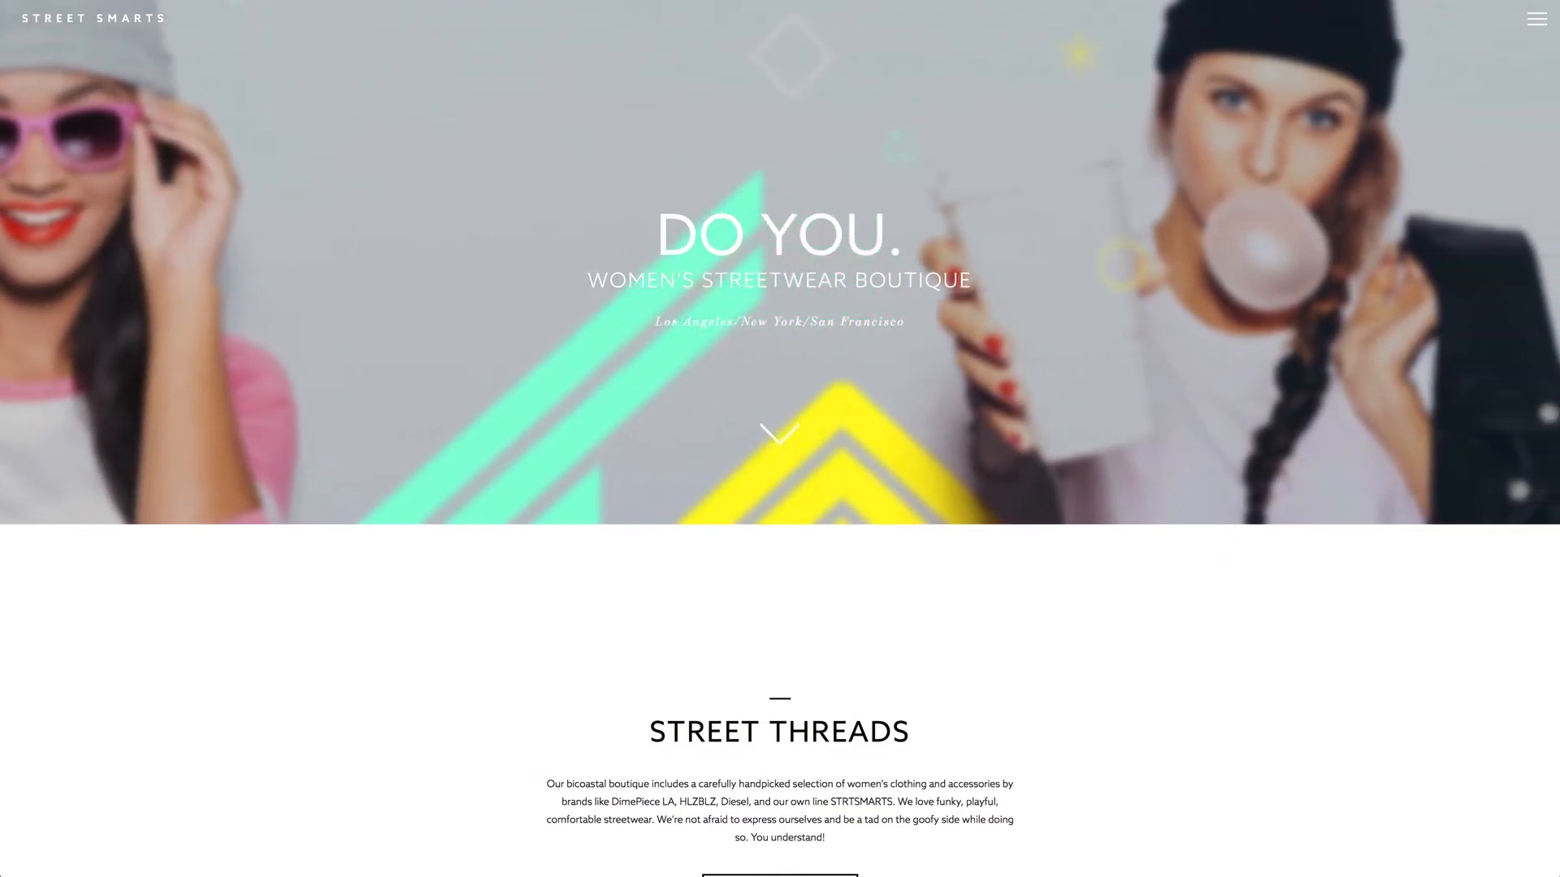
Open the Street Smarts site's full-screen navigation menu to view its links, and close it
drag(1557, 53, 1557, 118)
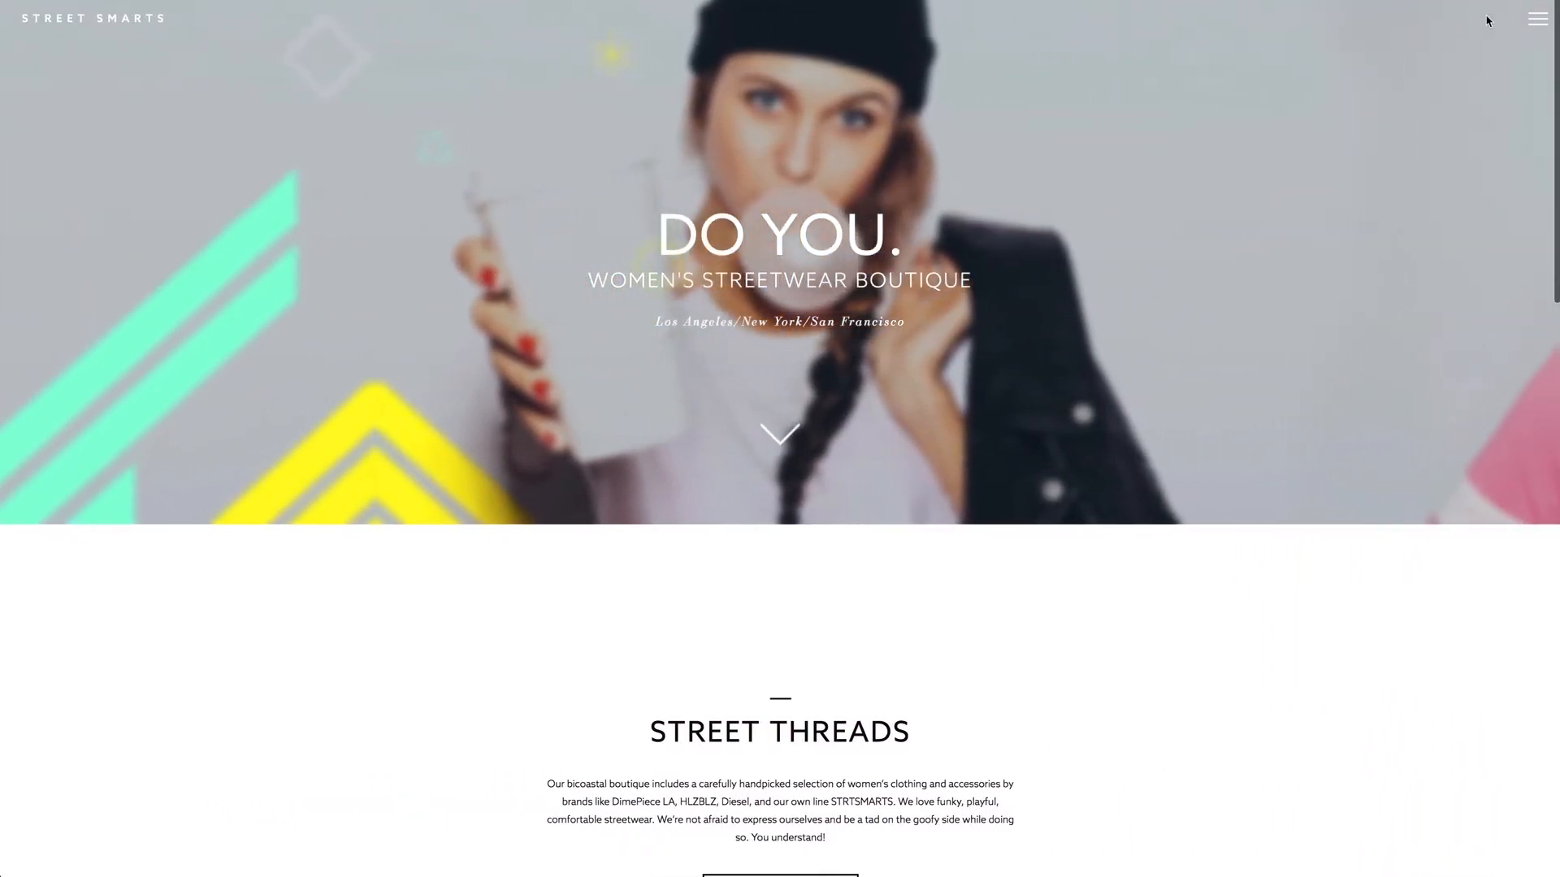
click(1537, 19)
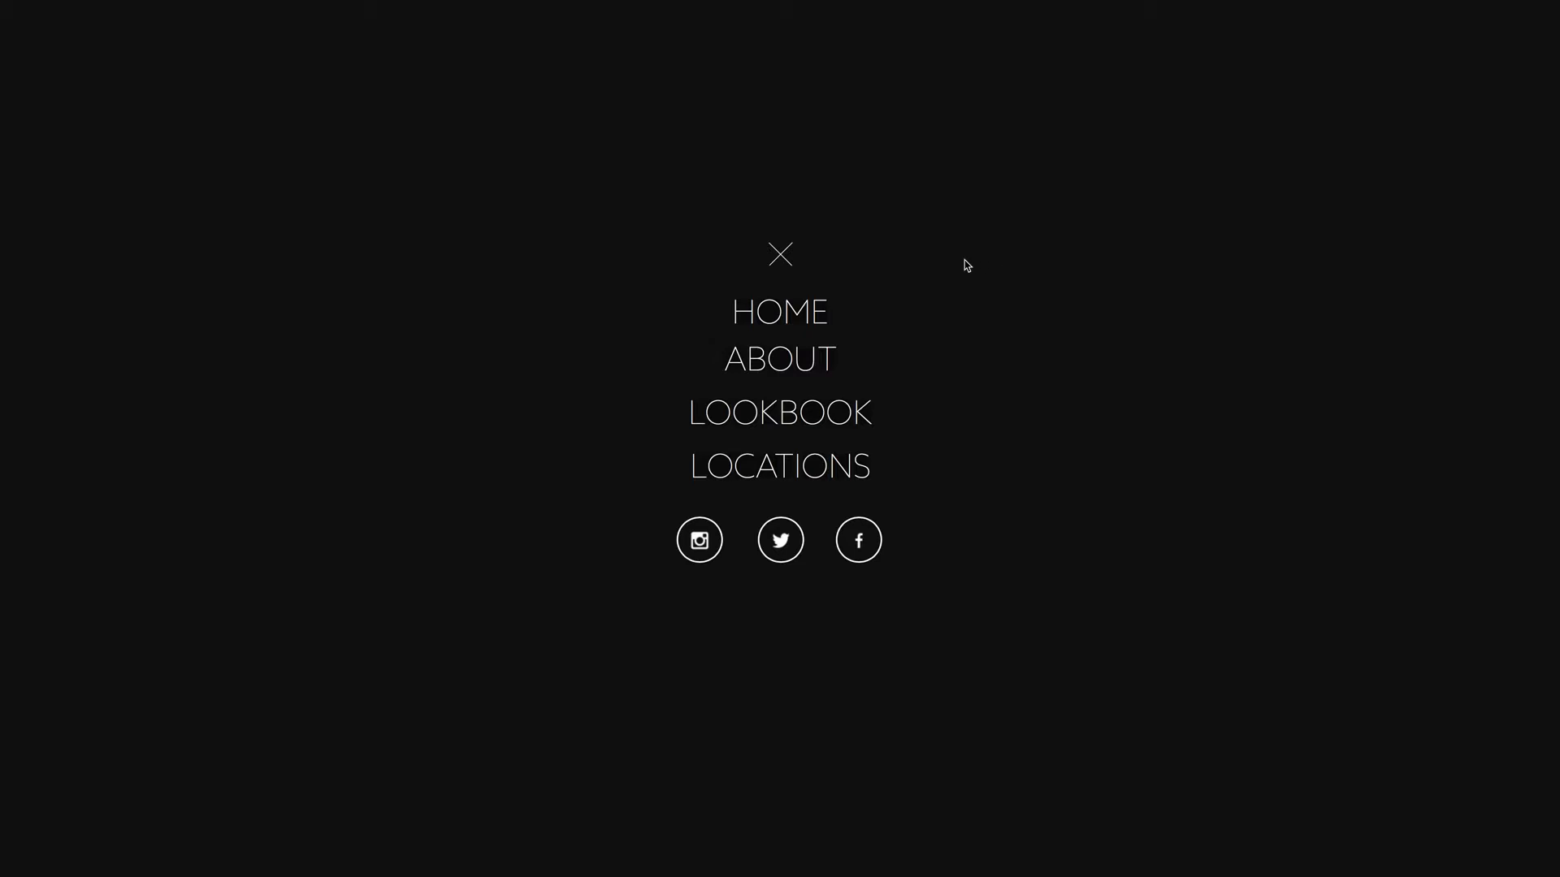
click(781, 256)
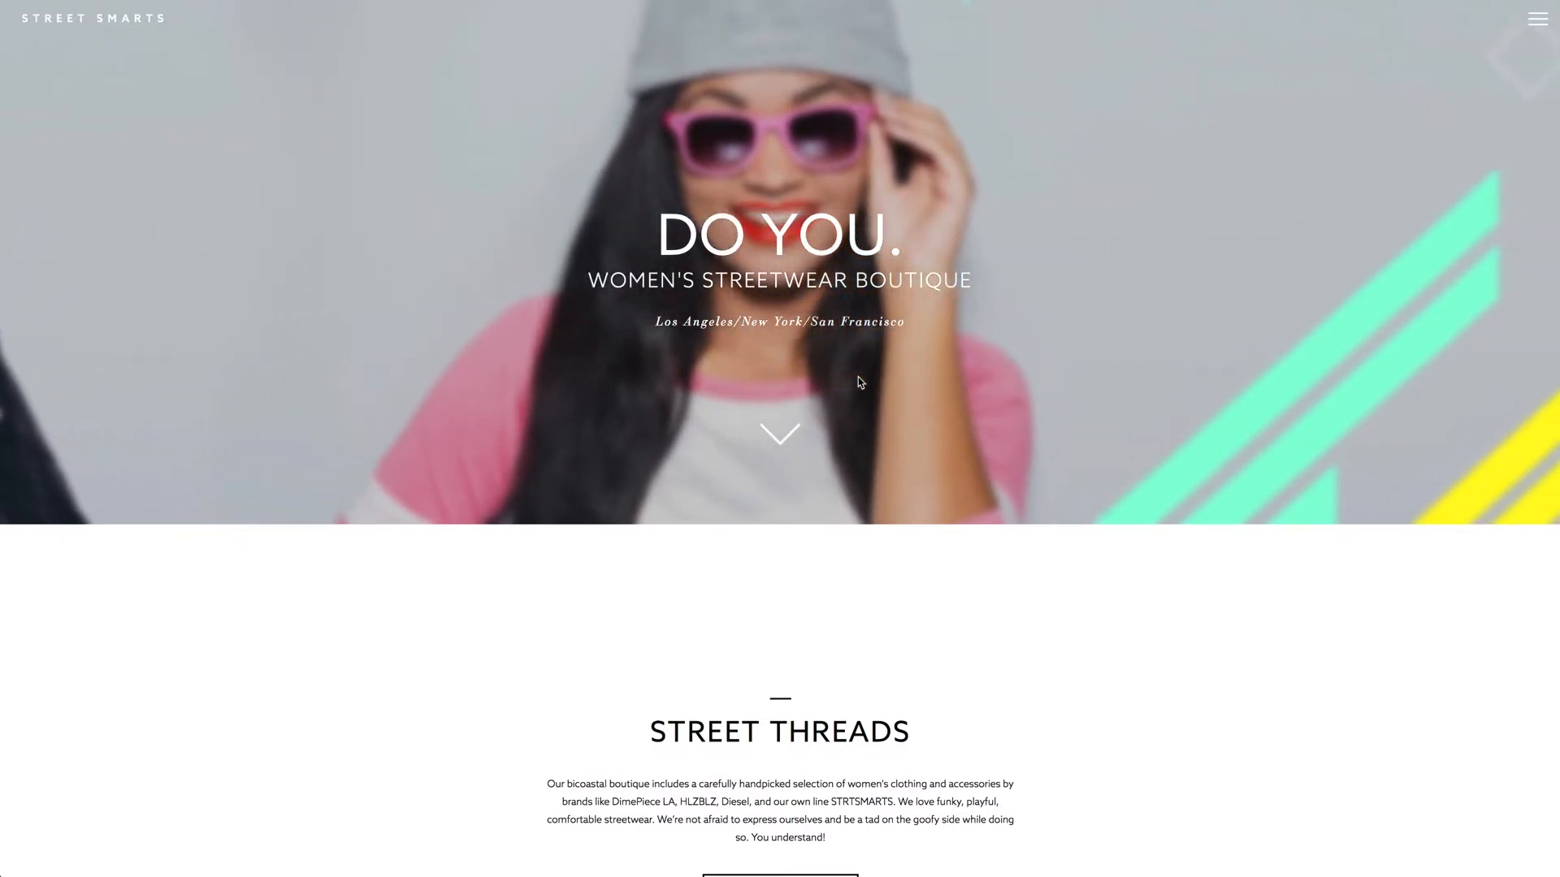
Look through the home page's Street Threads, product image, Lookbook, Locations and footer sections
scroll(874, 395, down, 4)
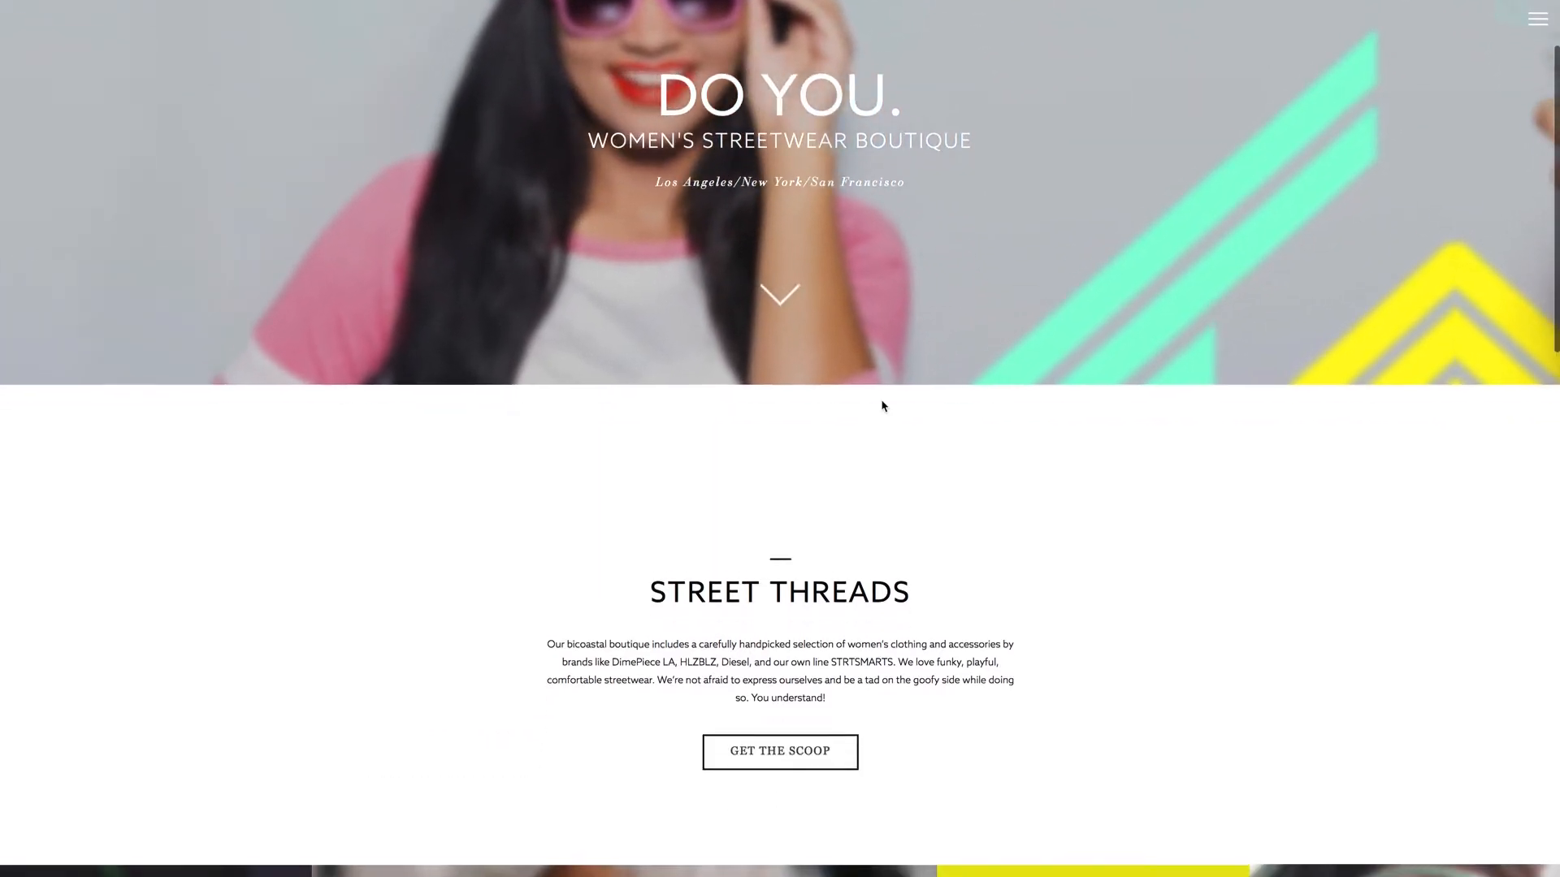
scroll(1103, 445, down, 7)
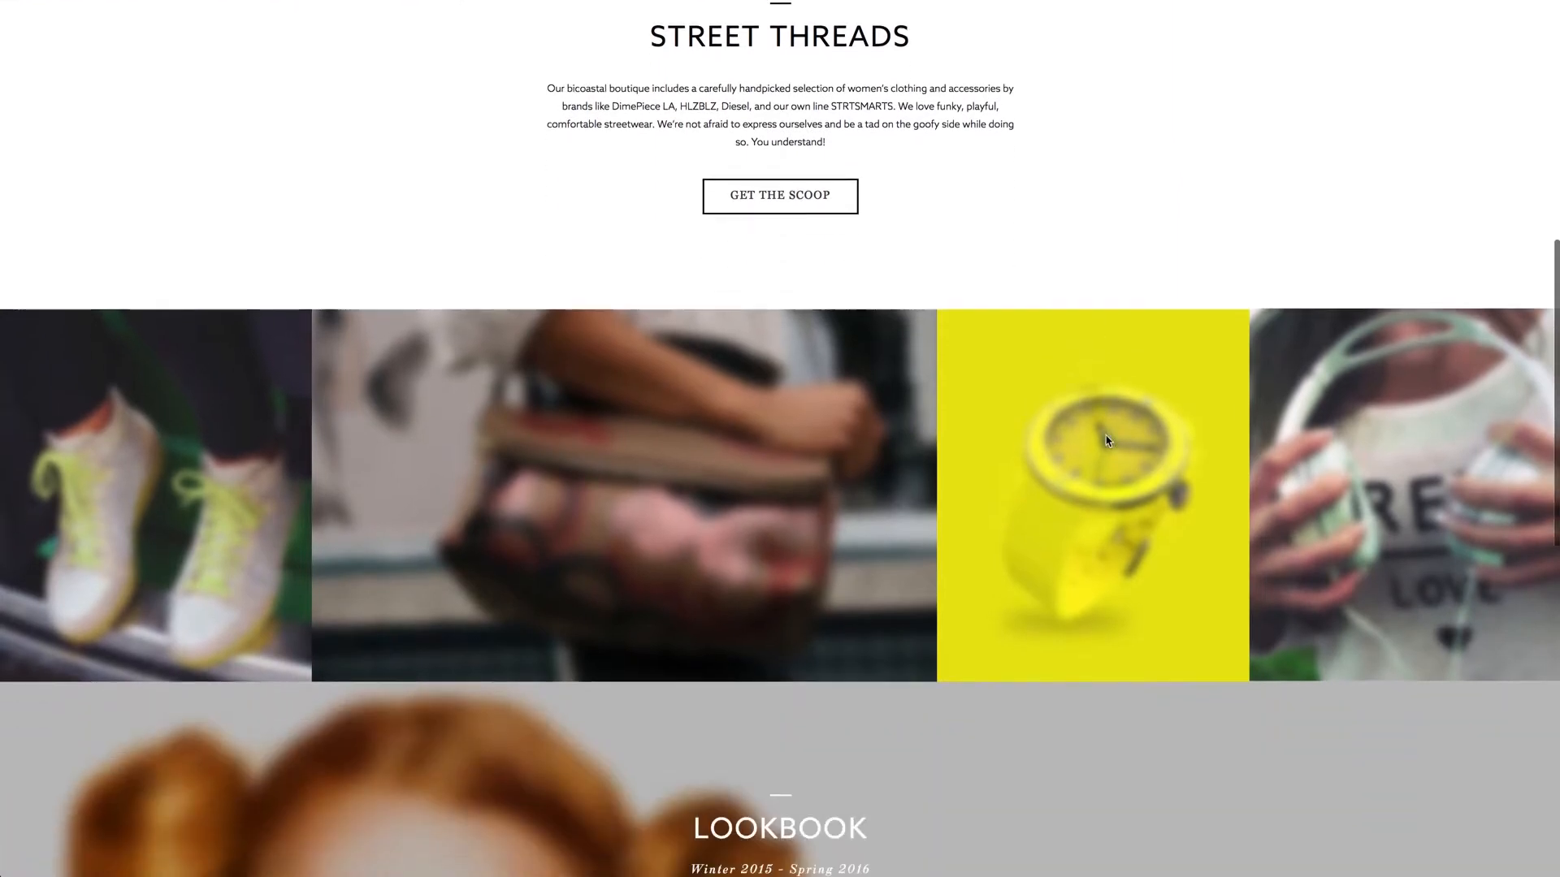
scroll(1106, 441, down, 4)
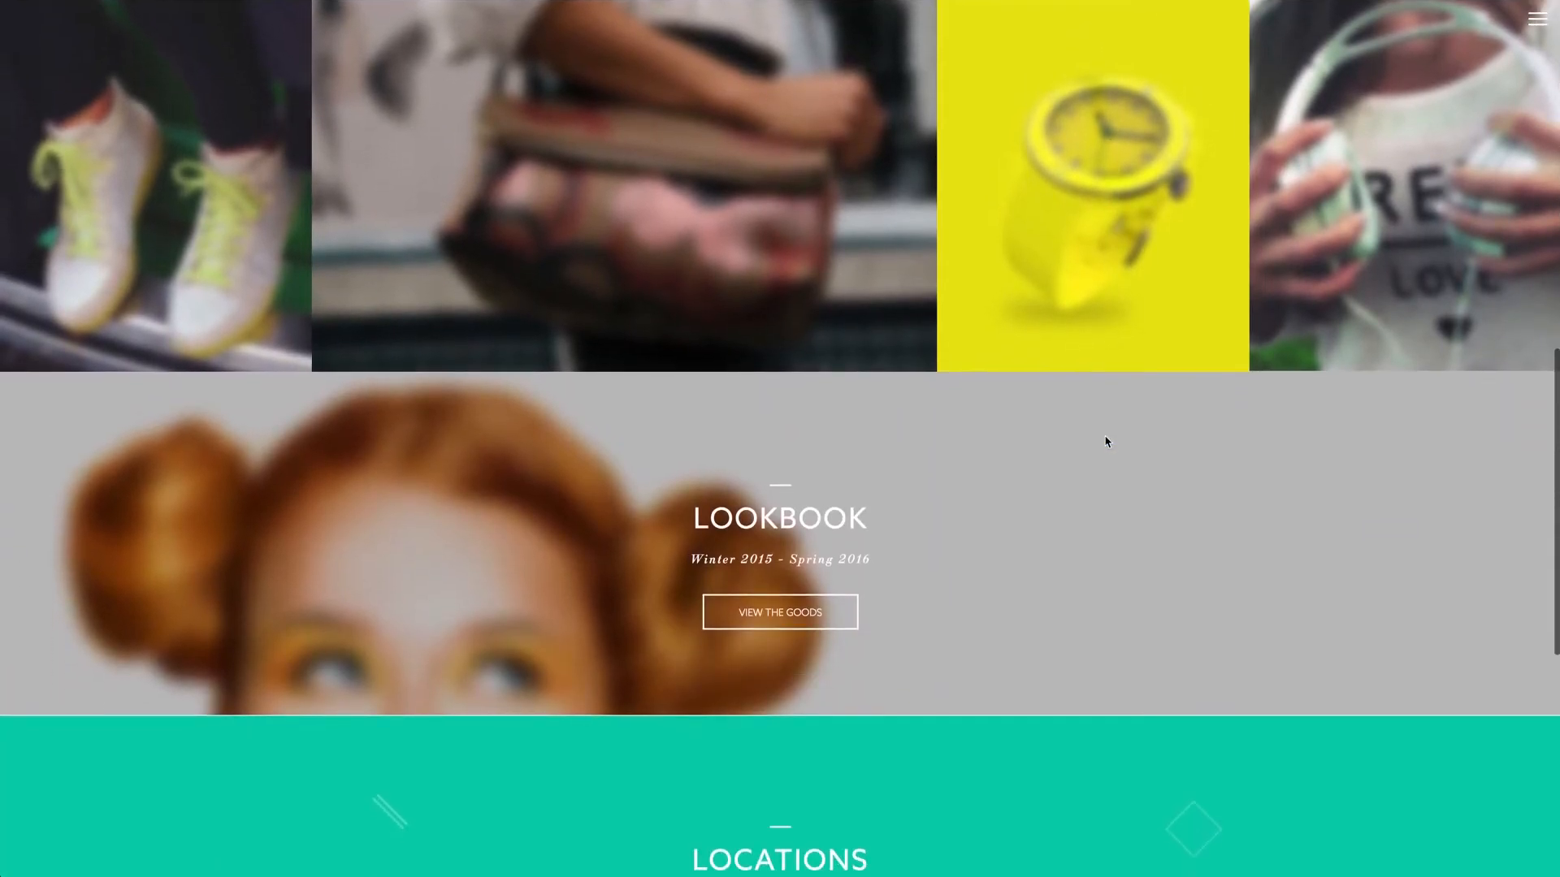
scroll(1107, 441, up, 3)
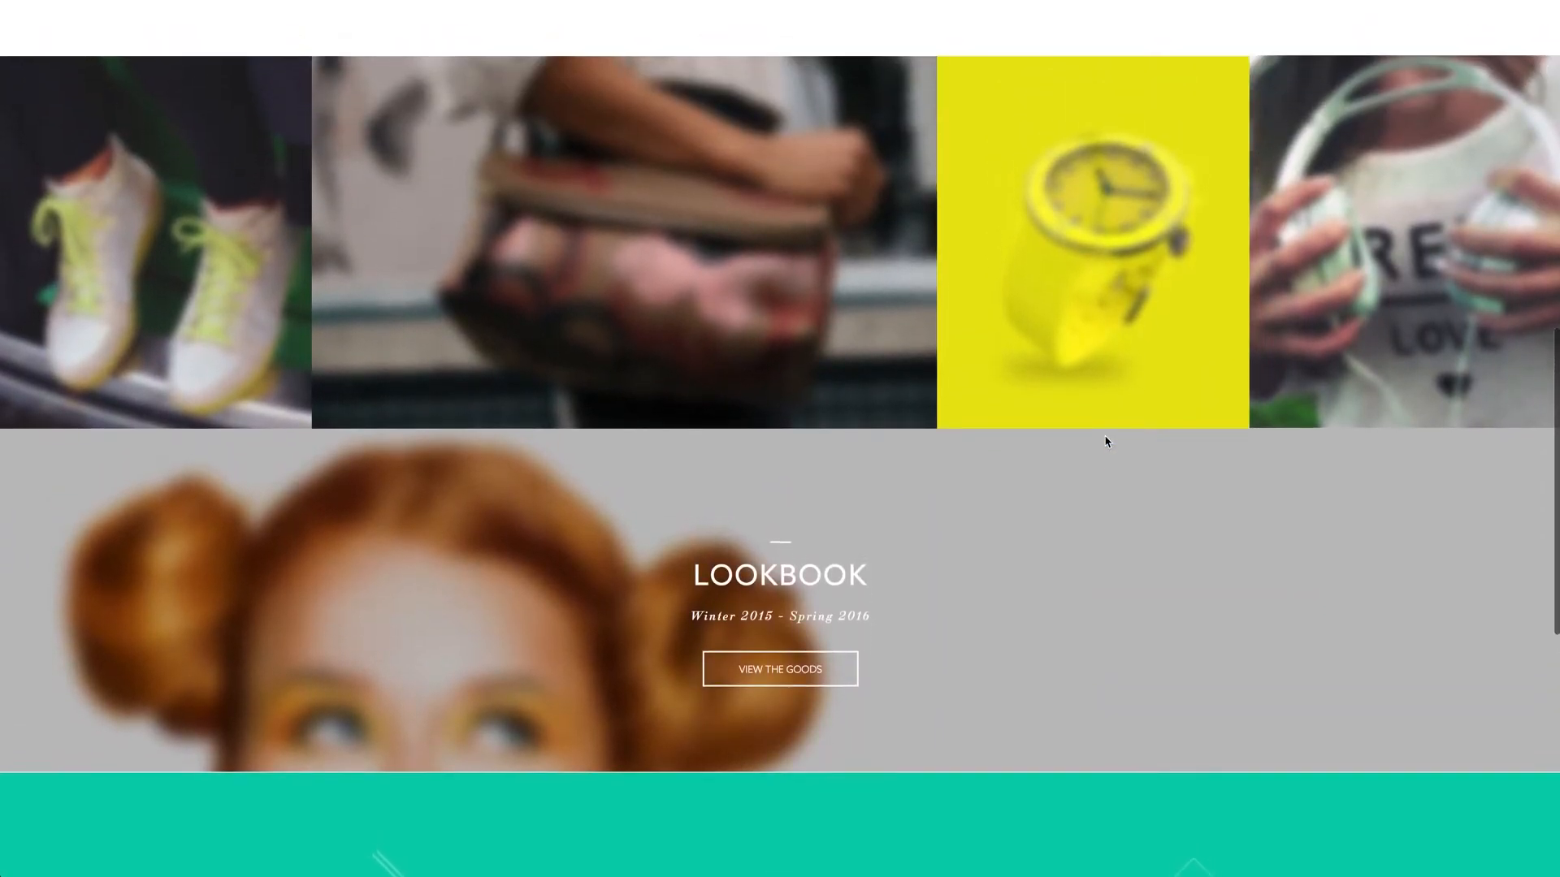
scroll(1107, 441, down, 4)
scroll(1106, 441, down, 4)
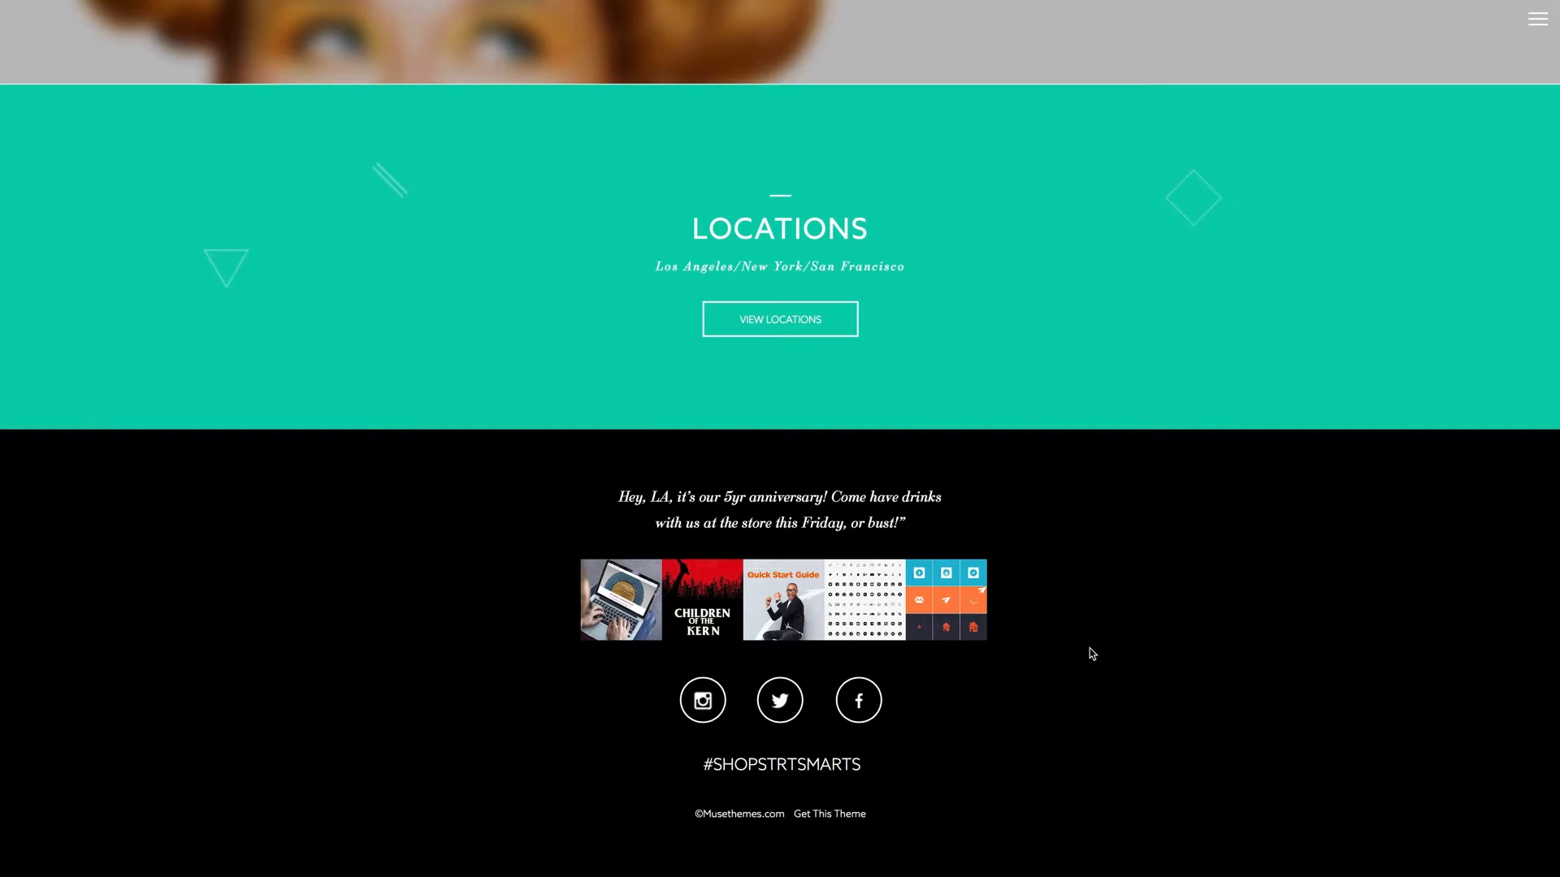
scroll(1104, 611, up, 15)
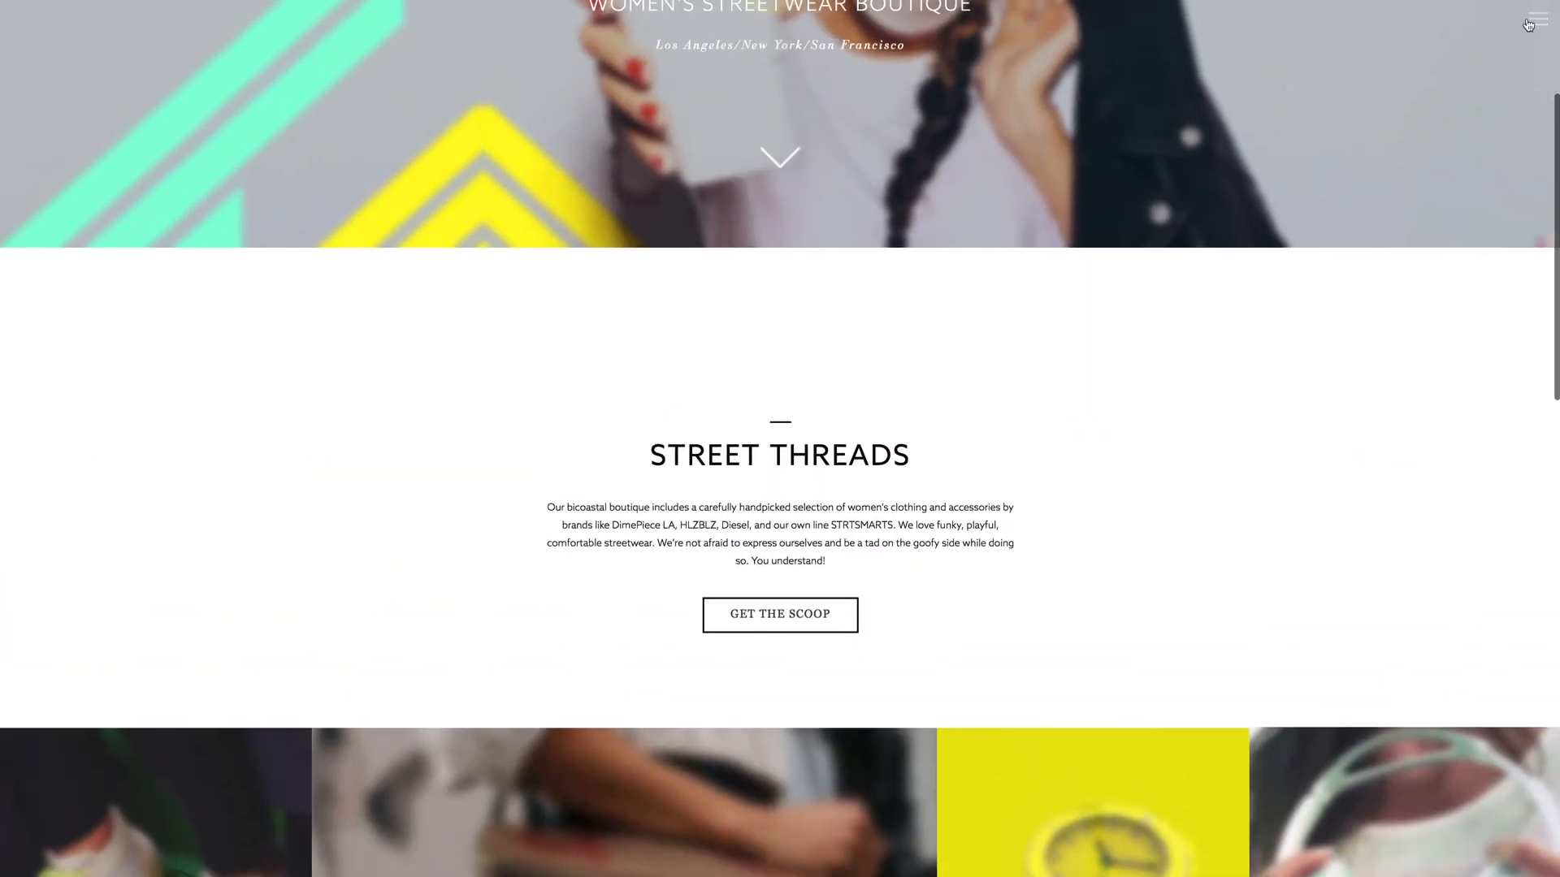
Go to the Lookbook page through the site menu and examine its header, Kicking Back section and footwear image grid
click(1537, 19)
click(773, 409)
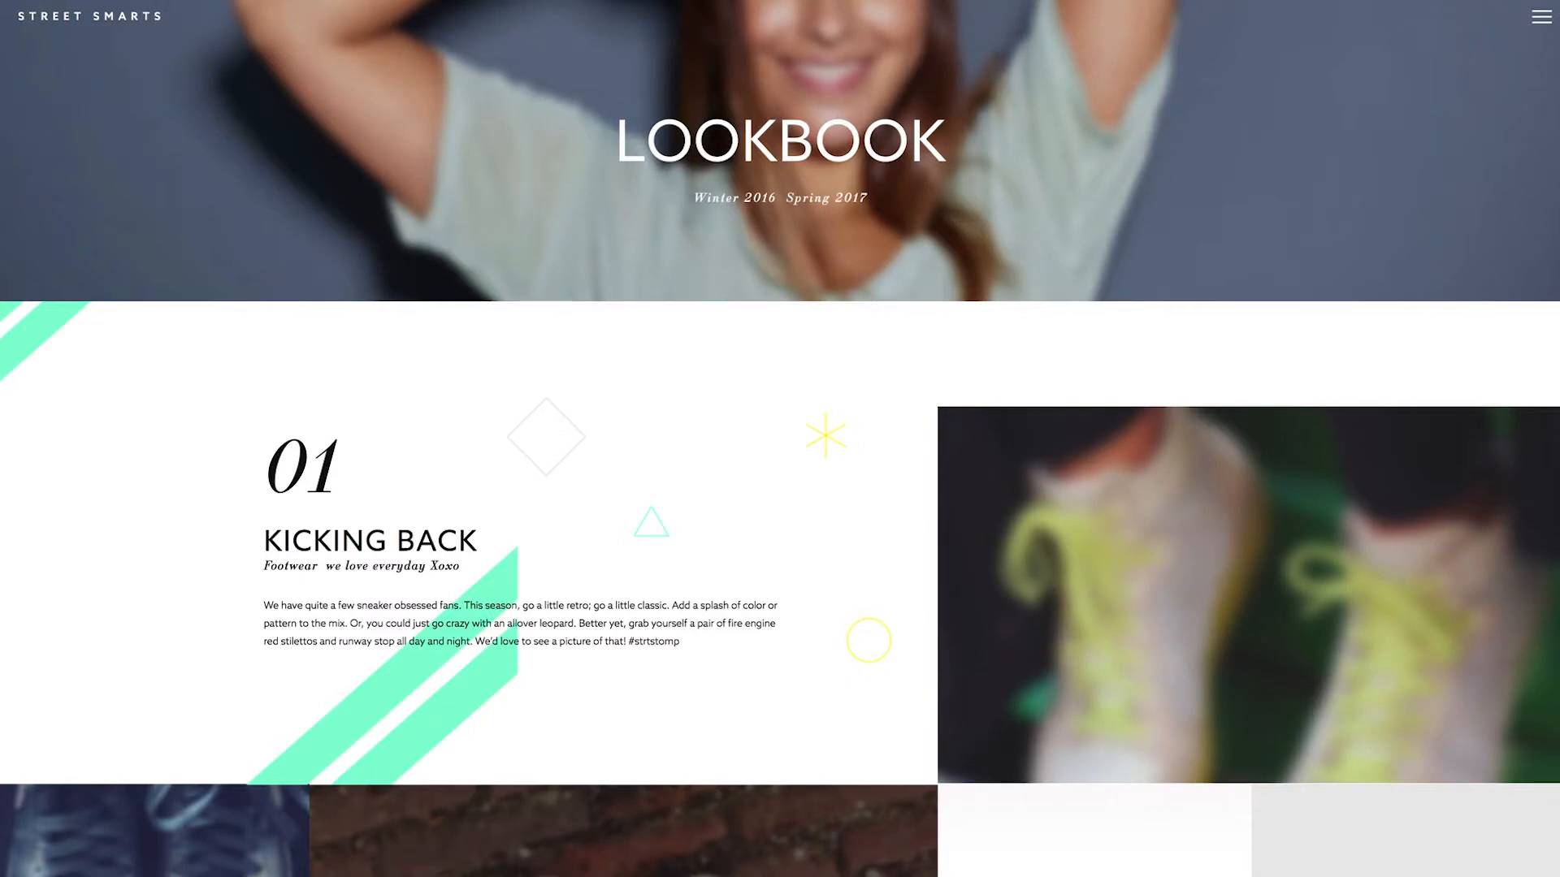
scroll(884, 242, down, 2)
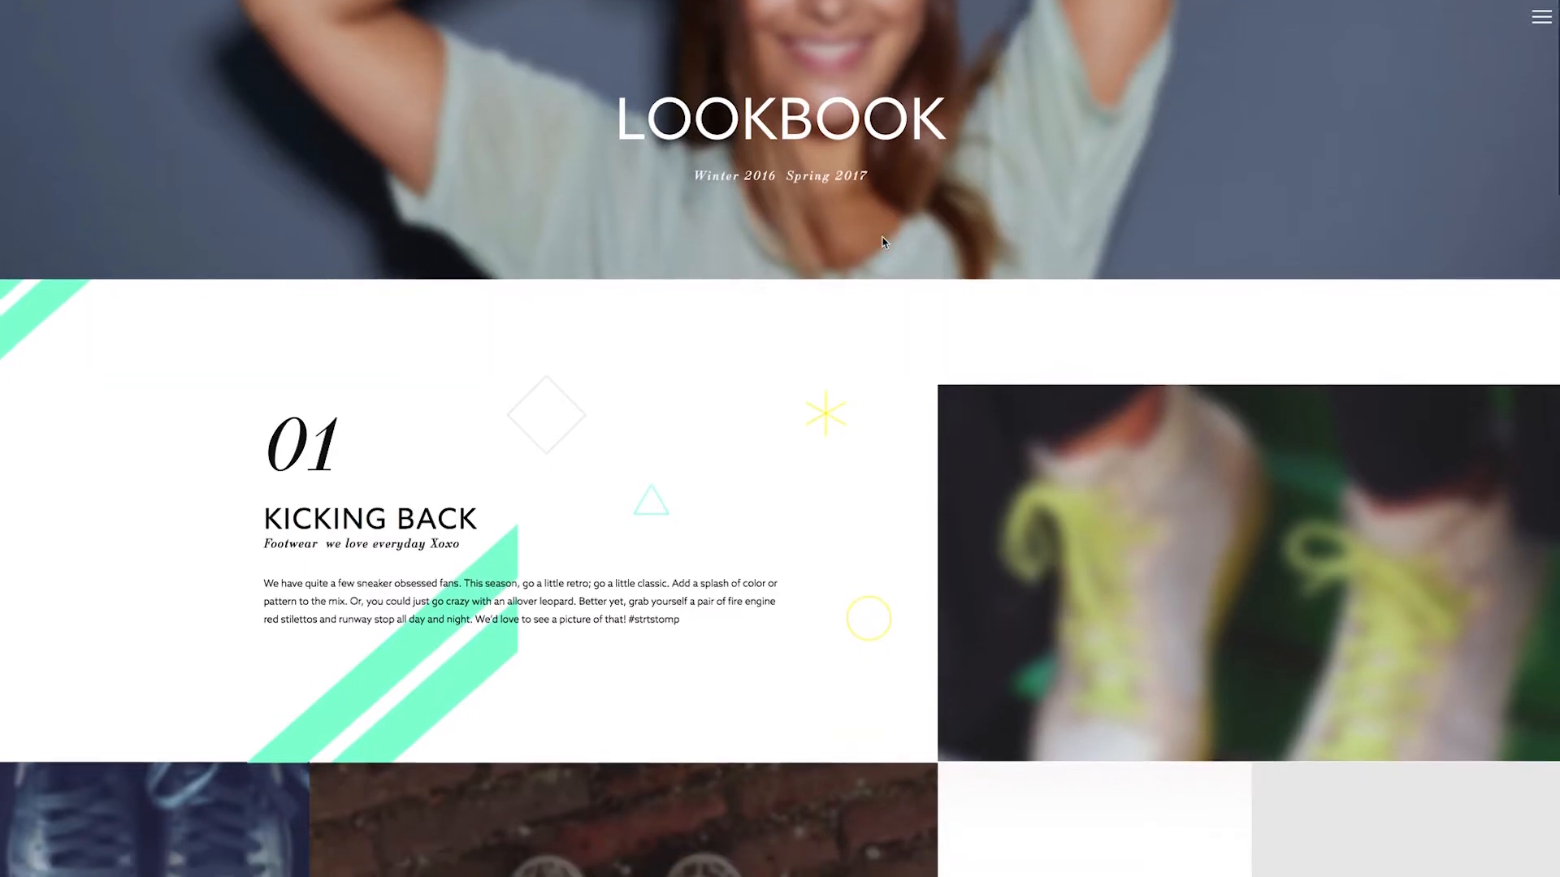
scroll(884, 242, down, 4)
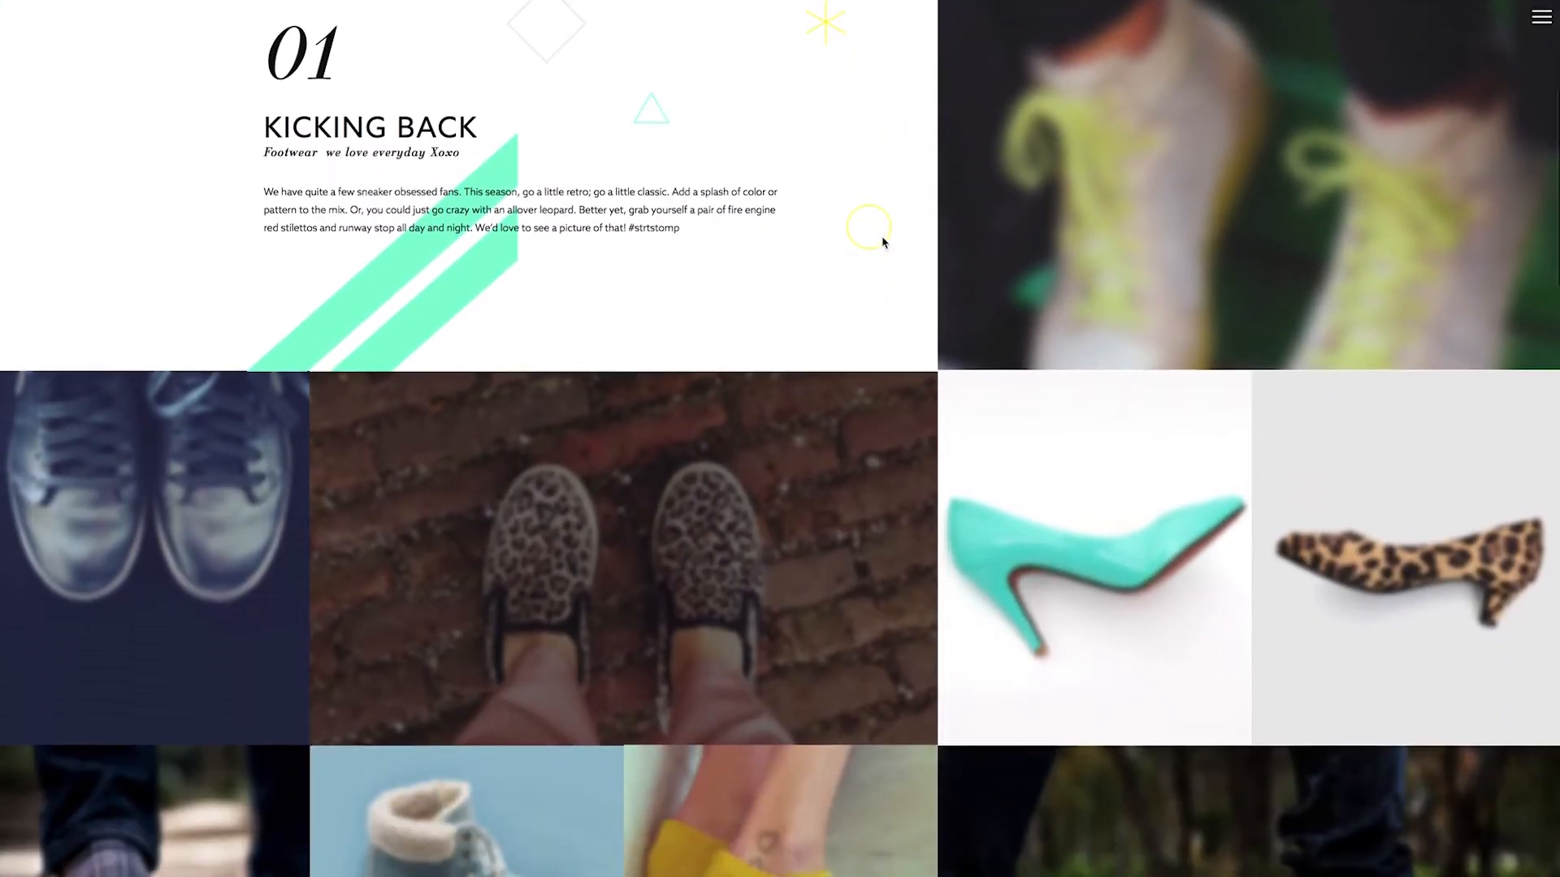
scroll(884, 242, up, 3)
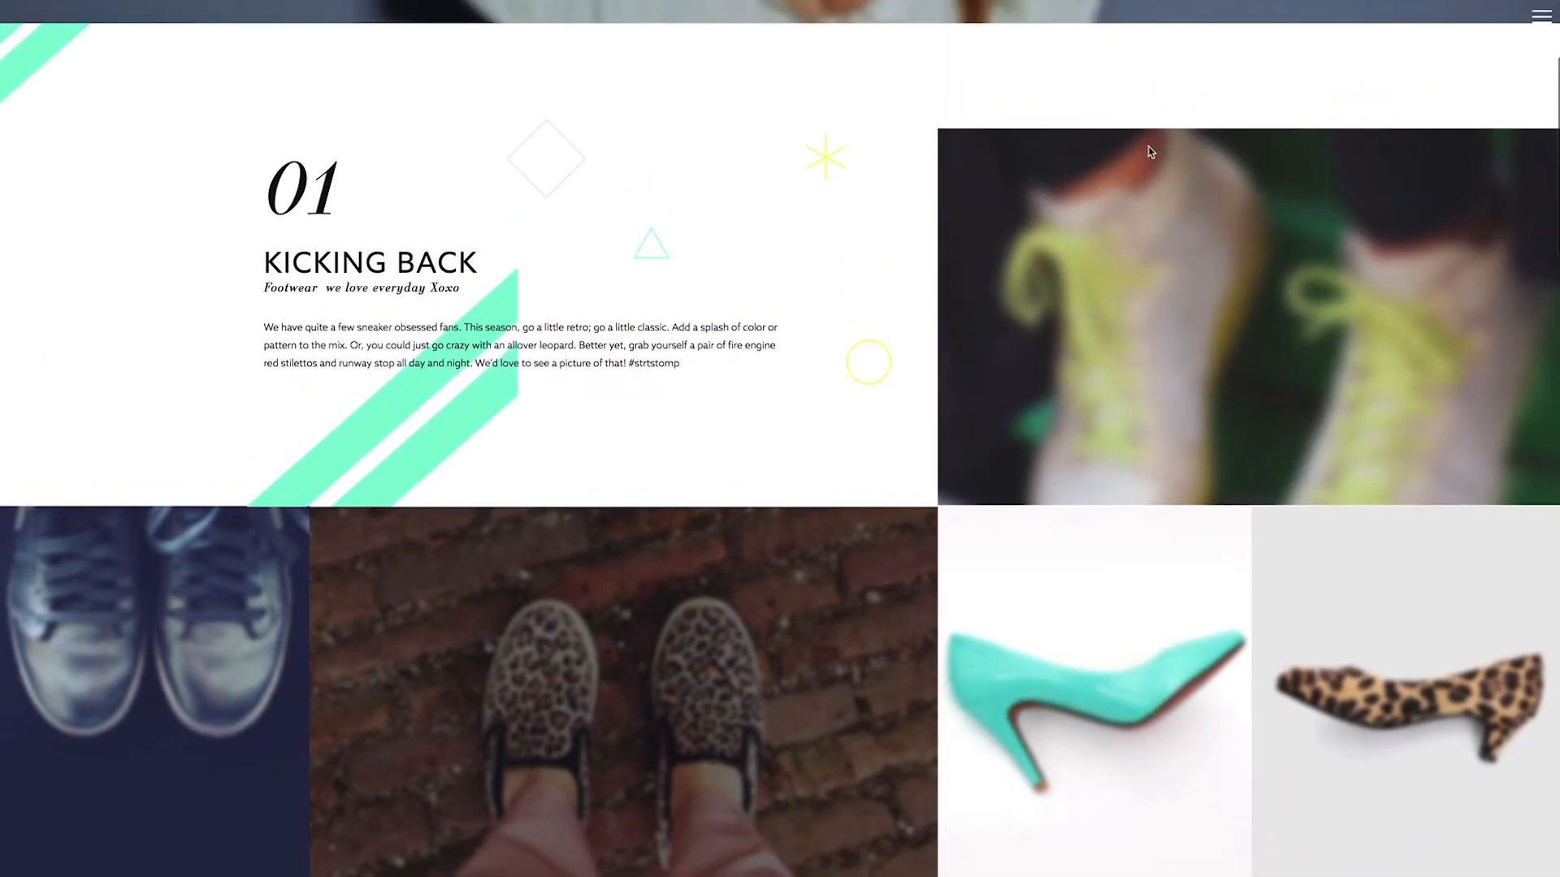
scroll(1152, 153, down, 1)
scroll(1152, 154, up, 1)
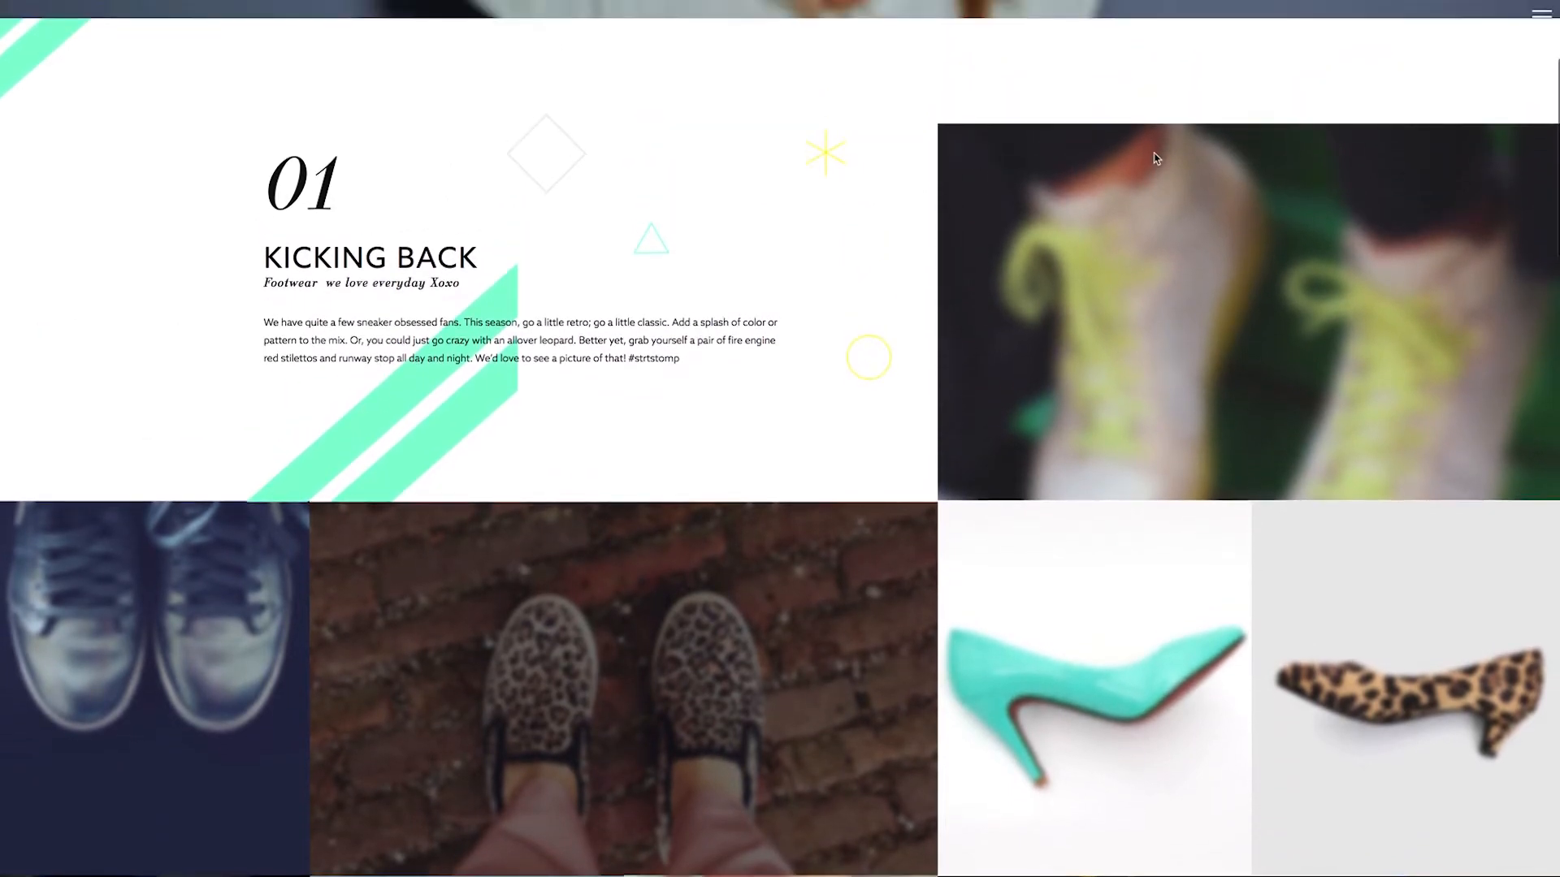
scroll(1157, 158, down, 1)
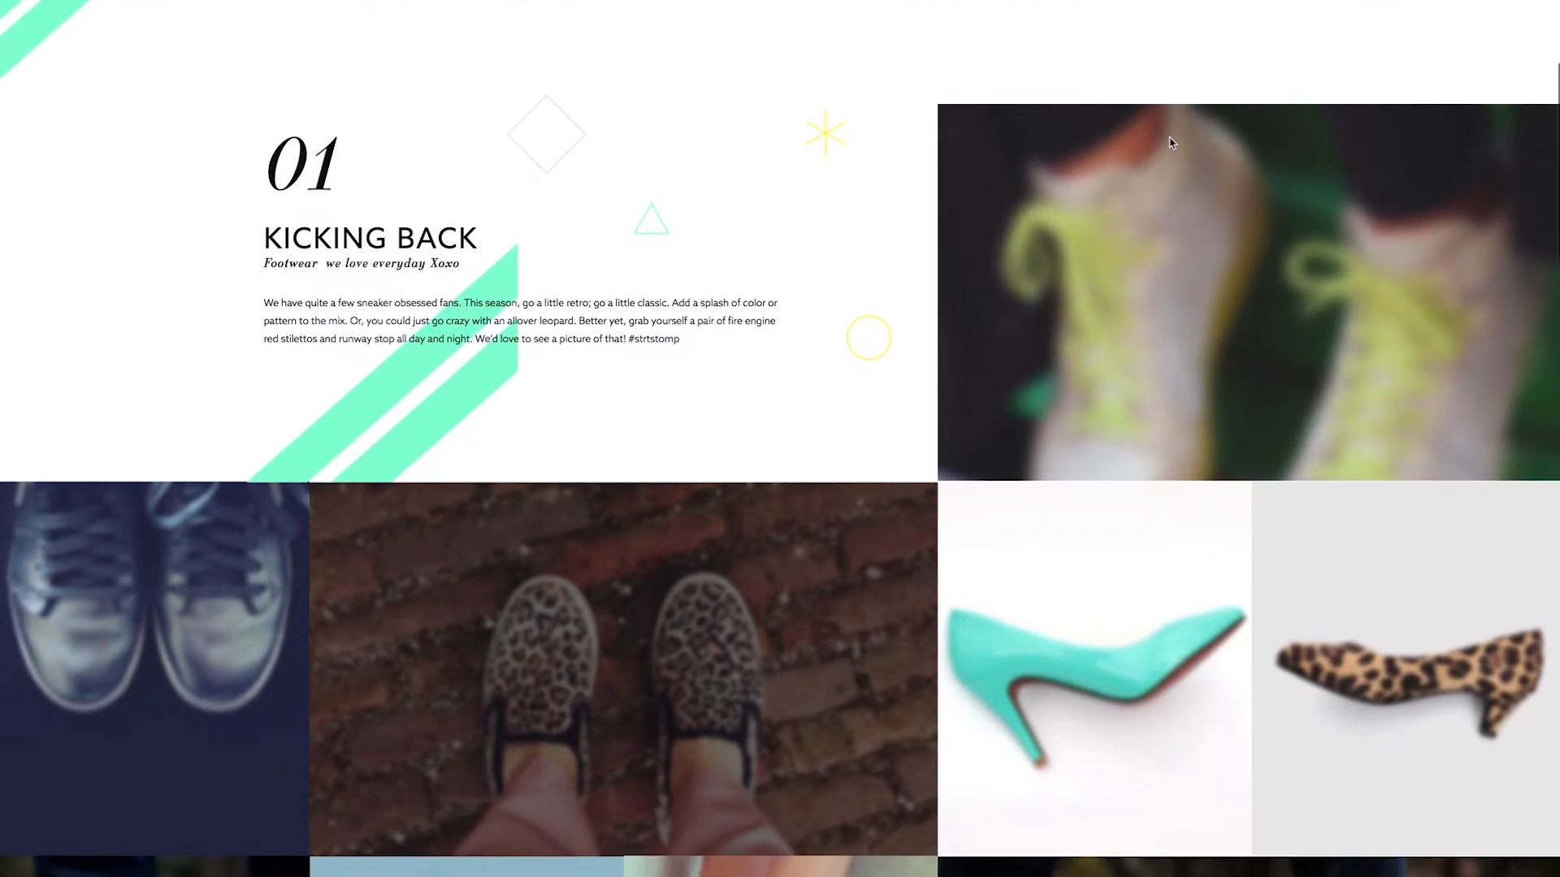
scroll(1236, 115, up, 4)
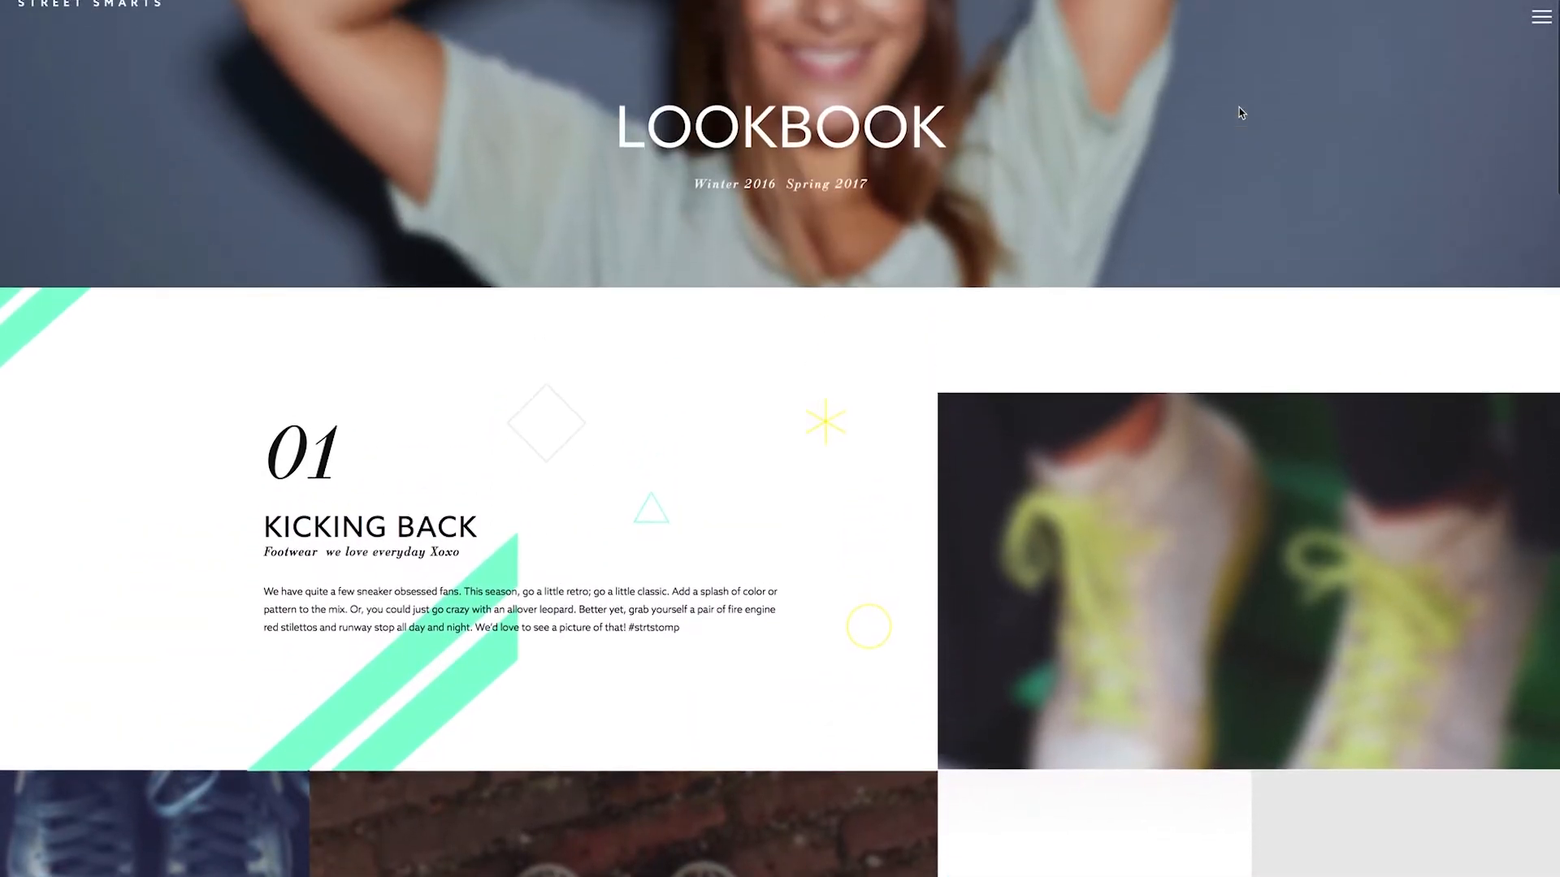
scroll(1239, 113, up, 1)
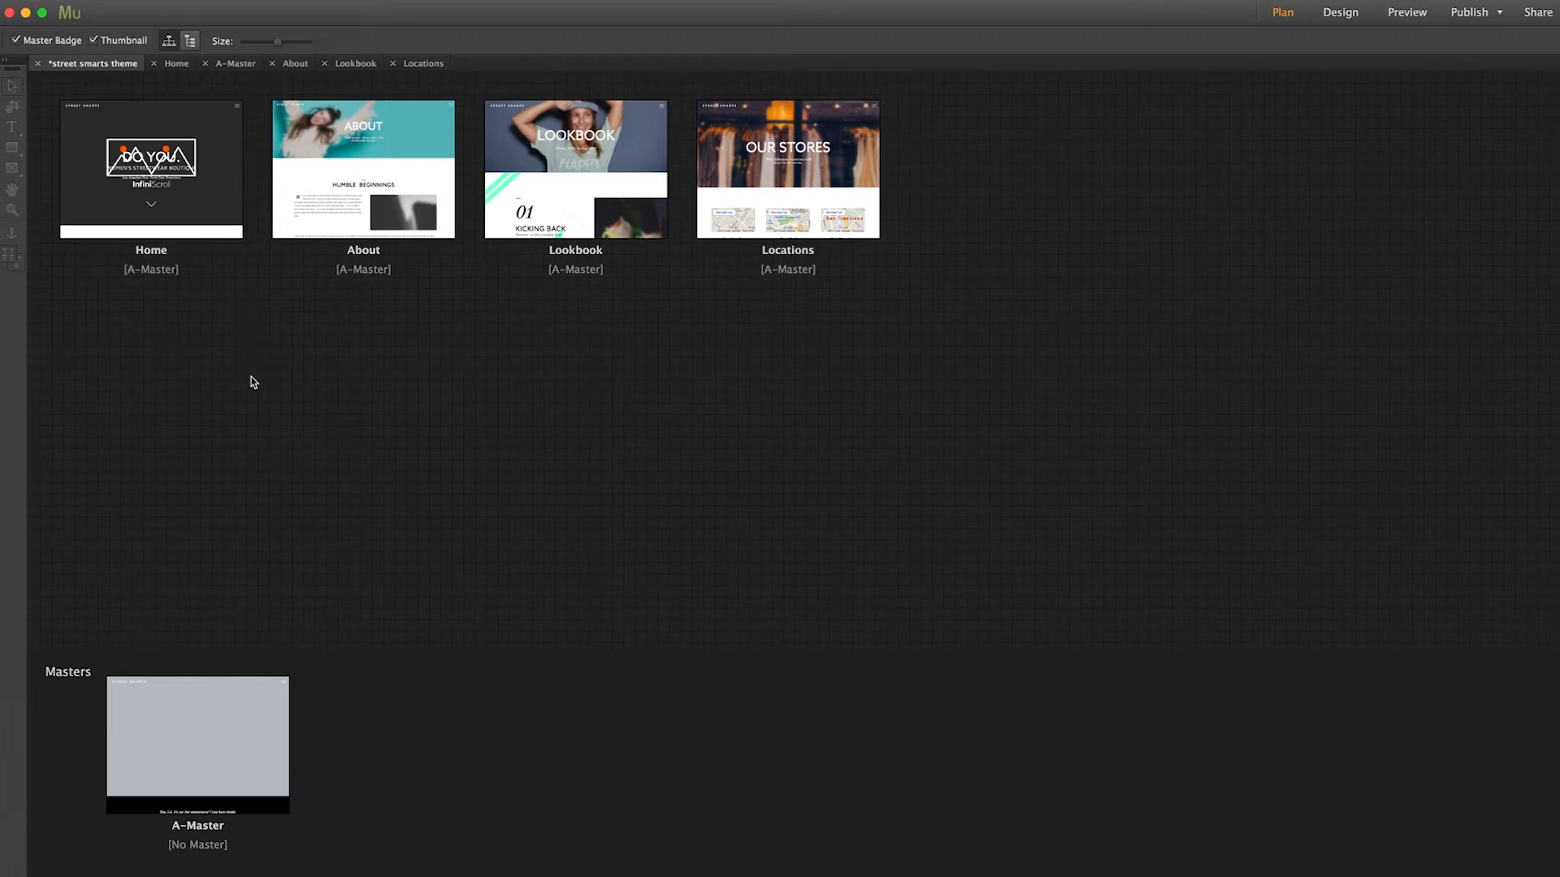
View the Home page's layout properties in the Muse site plan and close them without changes
right_click(202, 197)
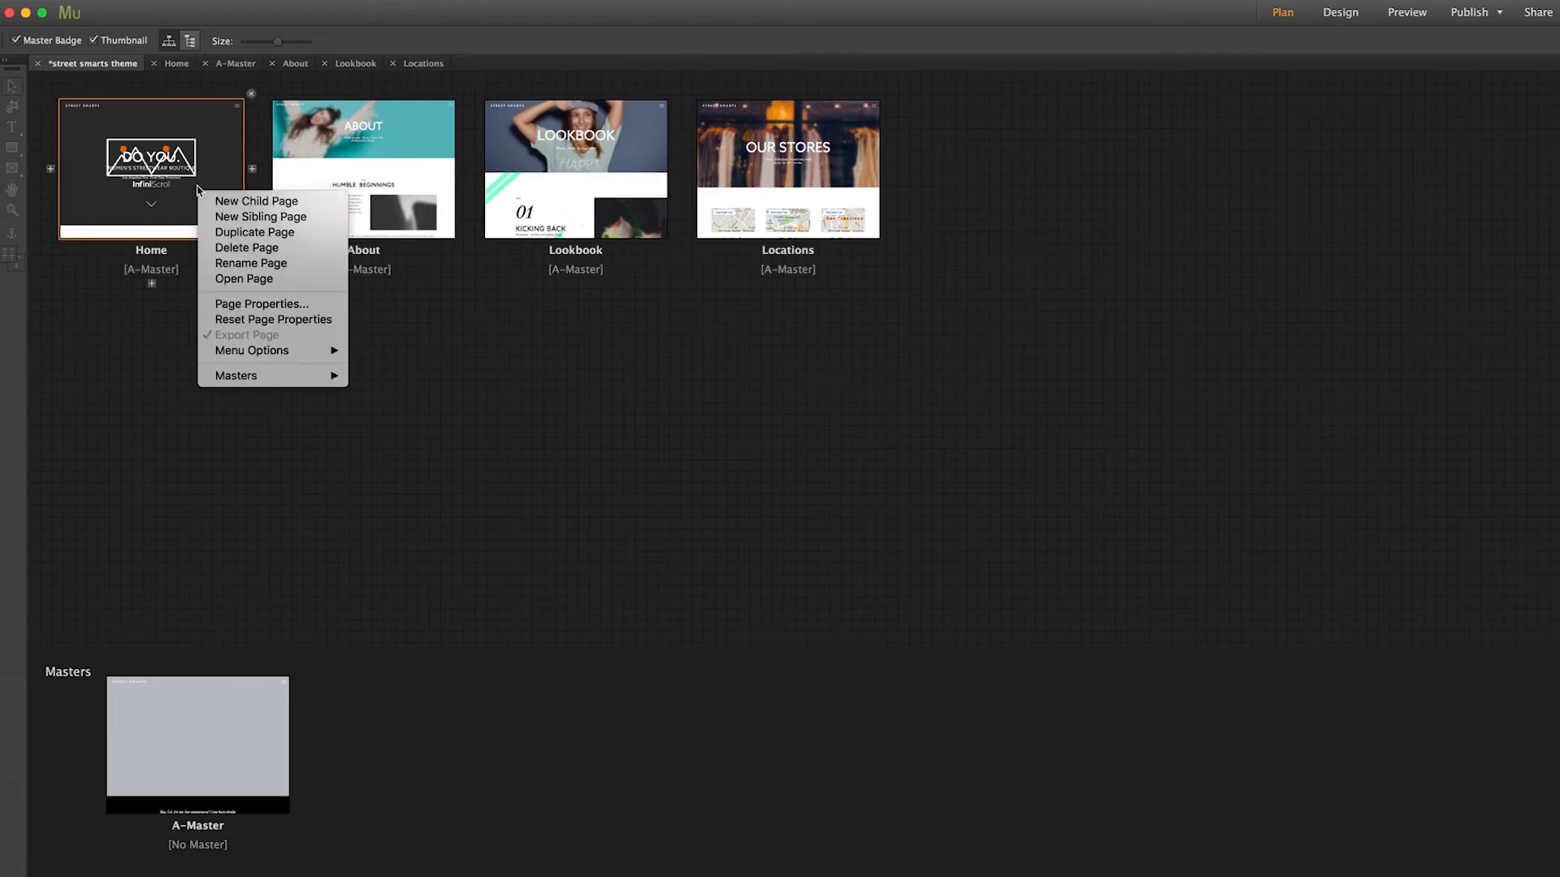
click(254, 311)
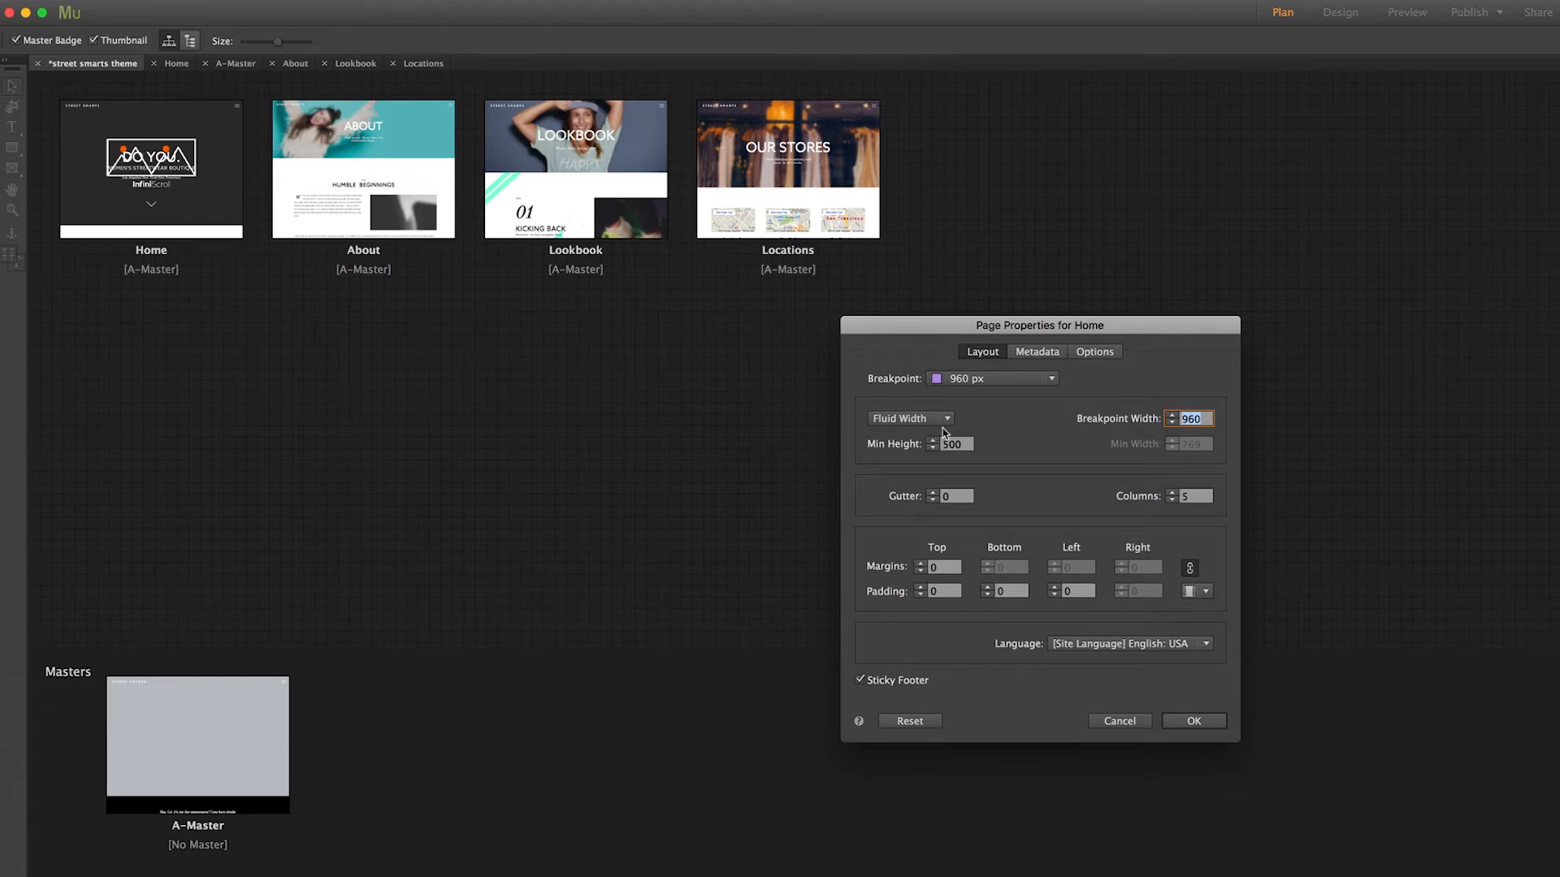
click(1105, 720)
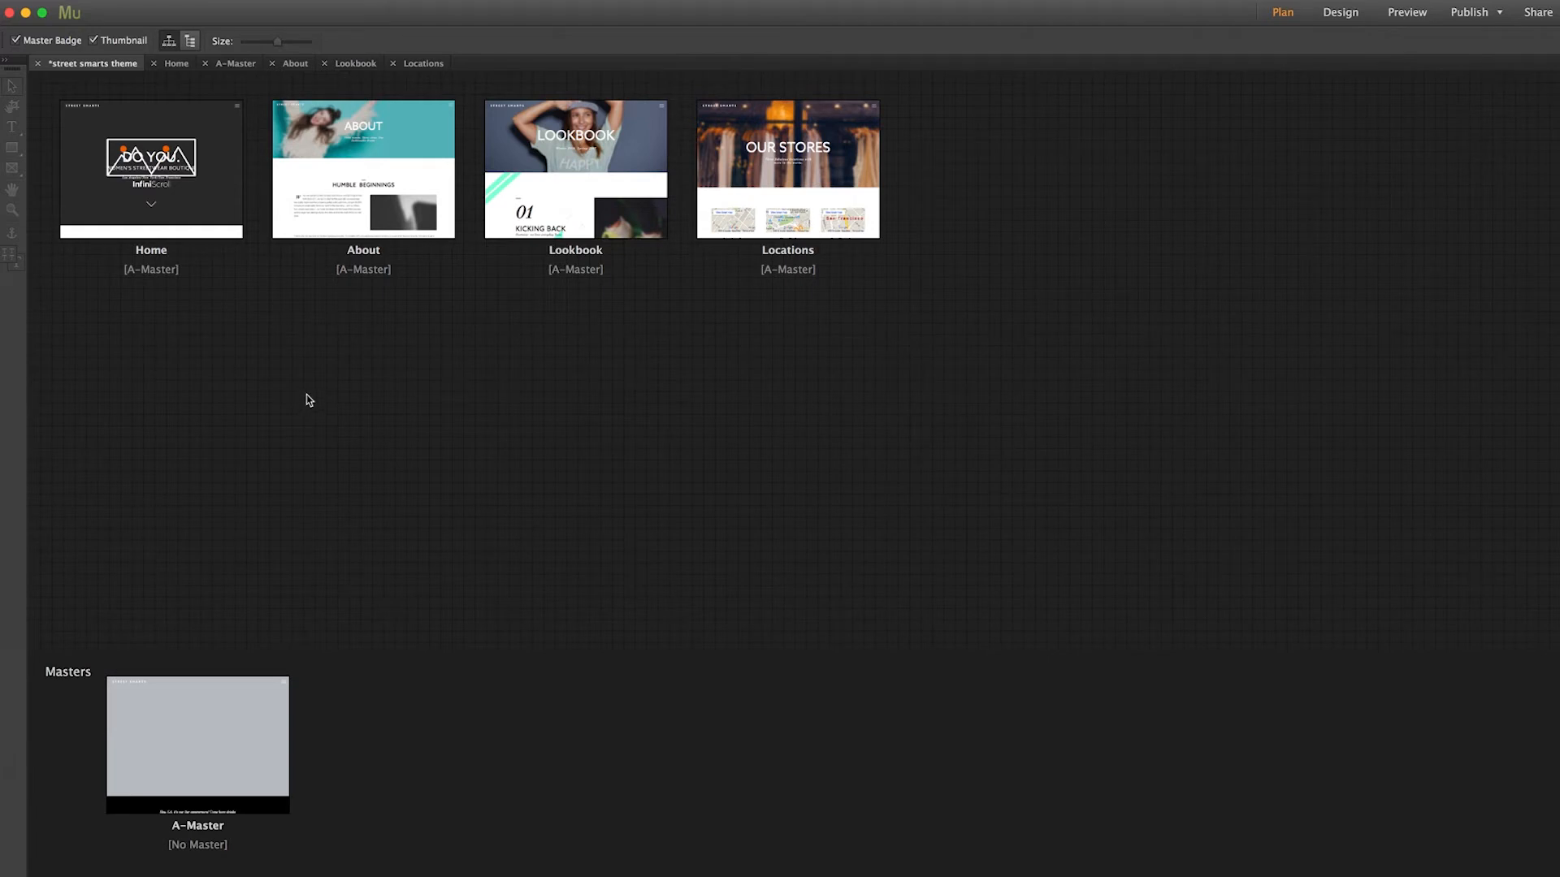
Open the A-Master page and show the hamburger menu composition's lightbox parts while editing
double_click(212, 726)
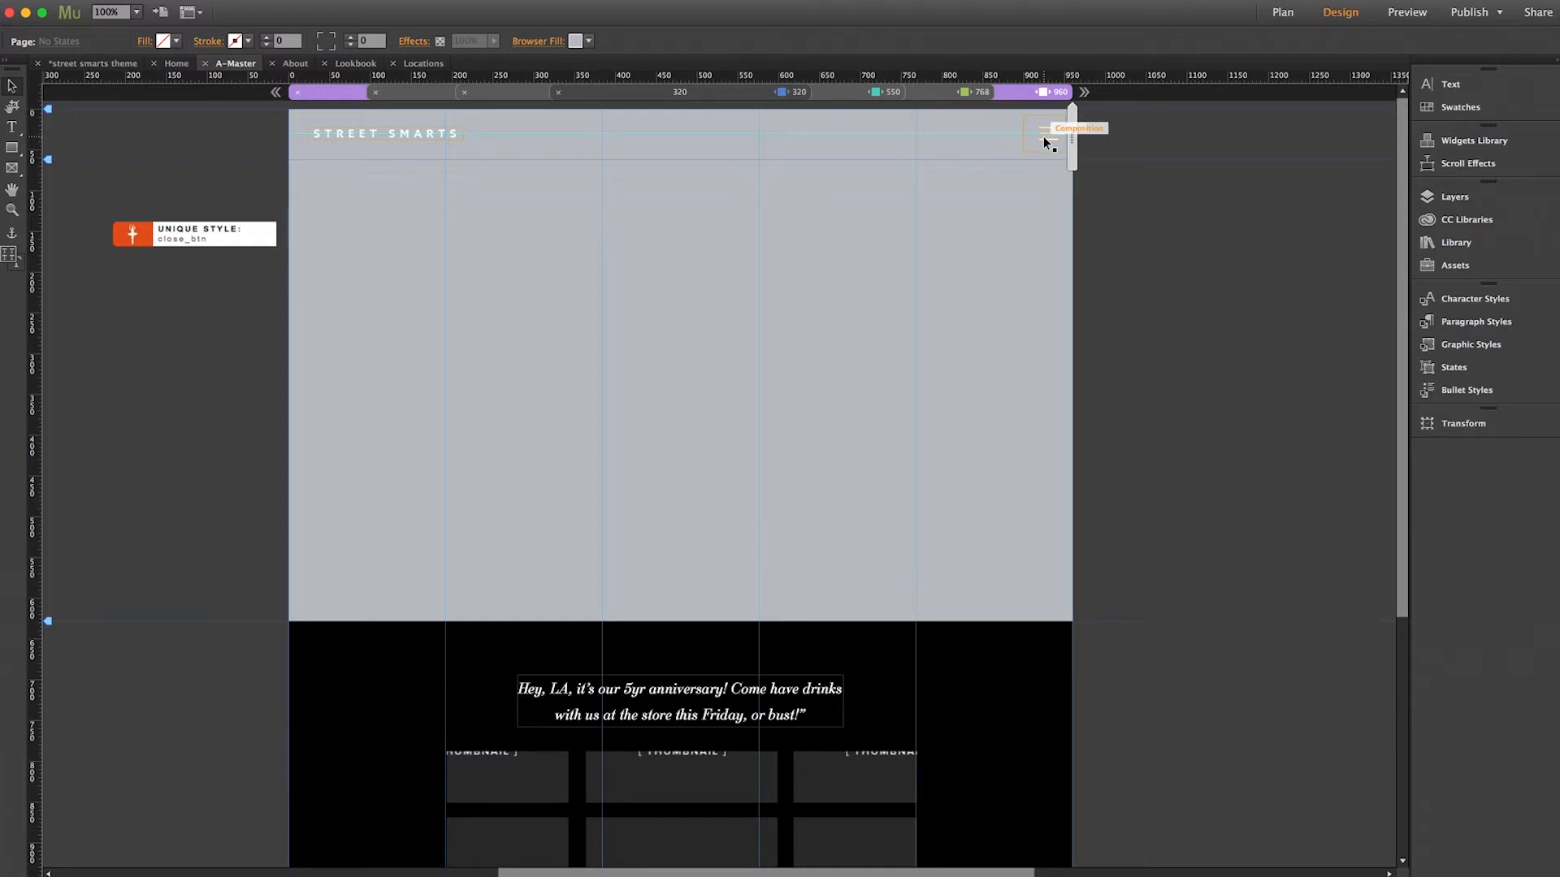
drag(1046, 141, 1060, 144)
click(1051, 144)
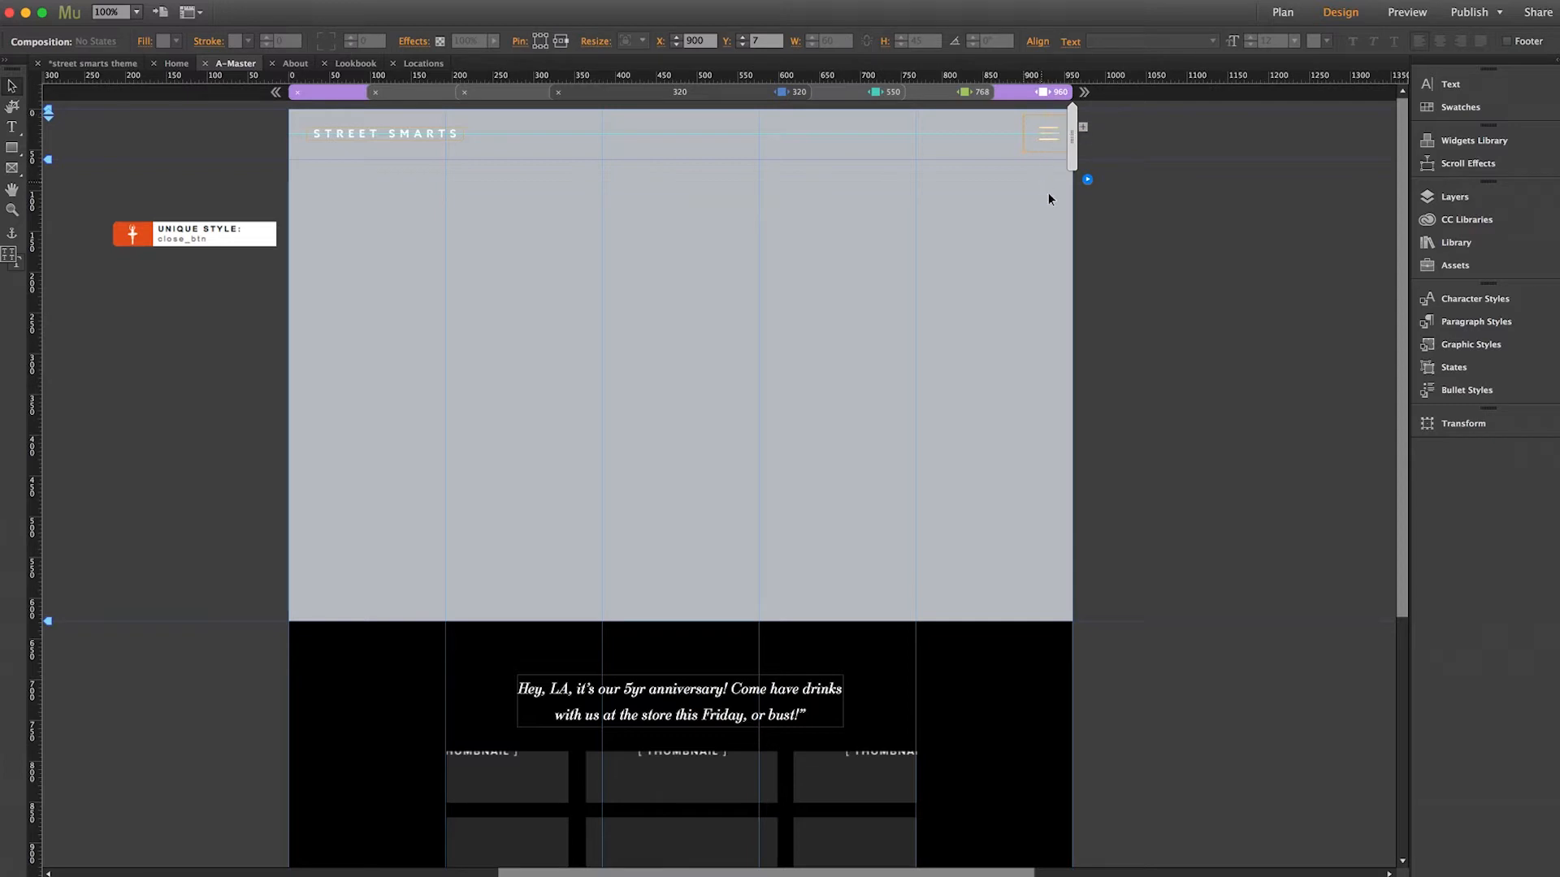
click(1089, 181)
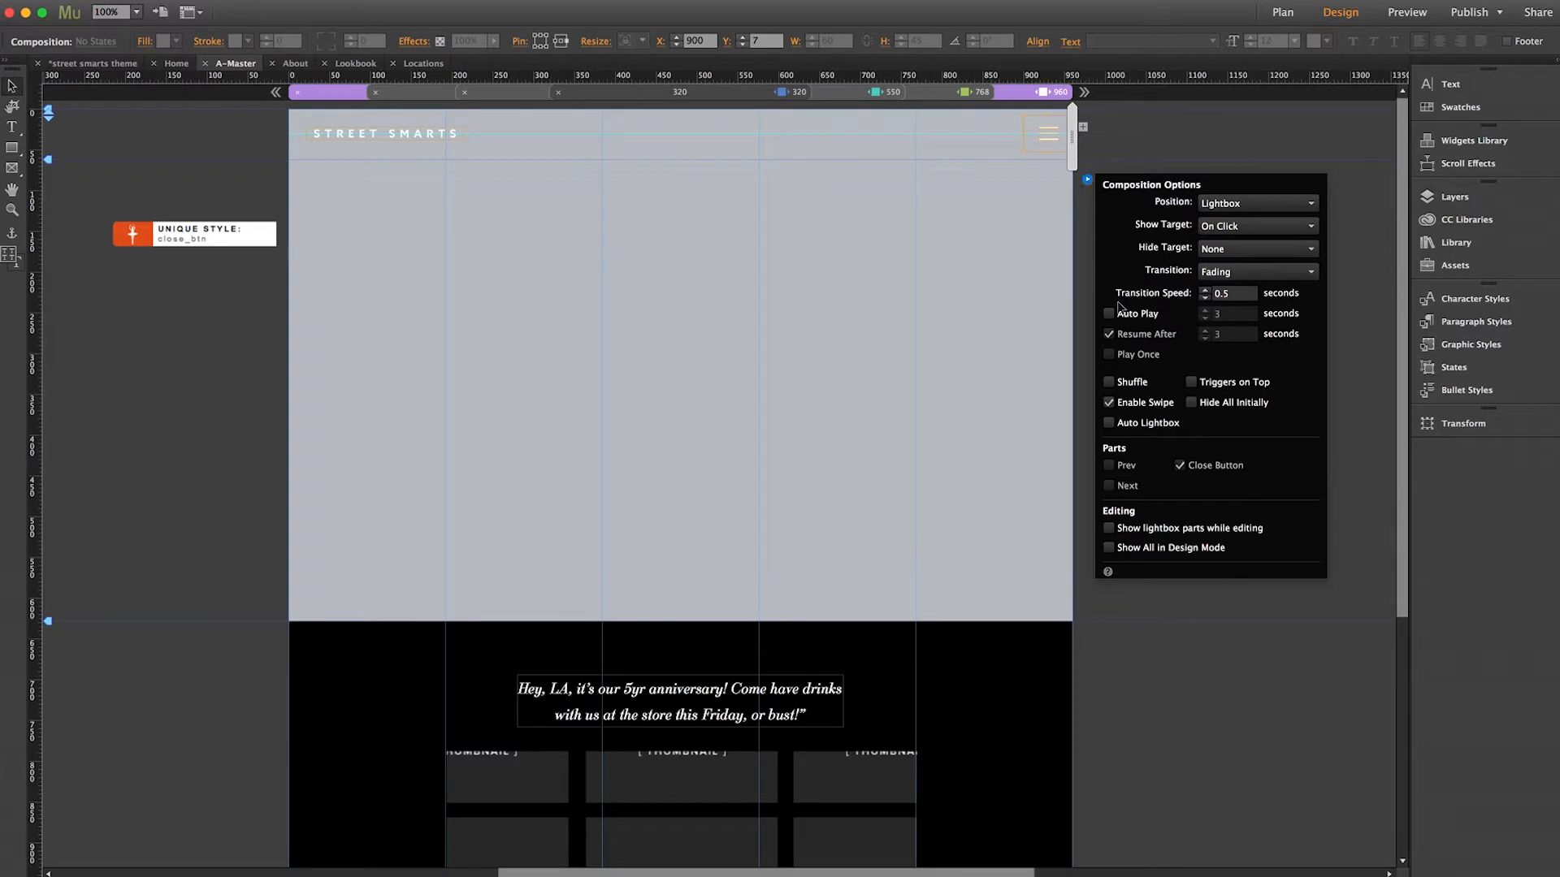
click(1109, 529)
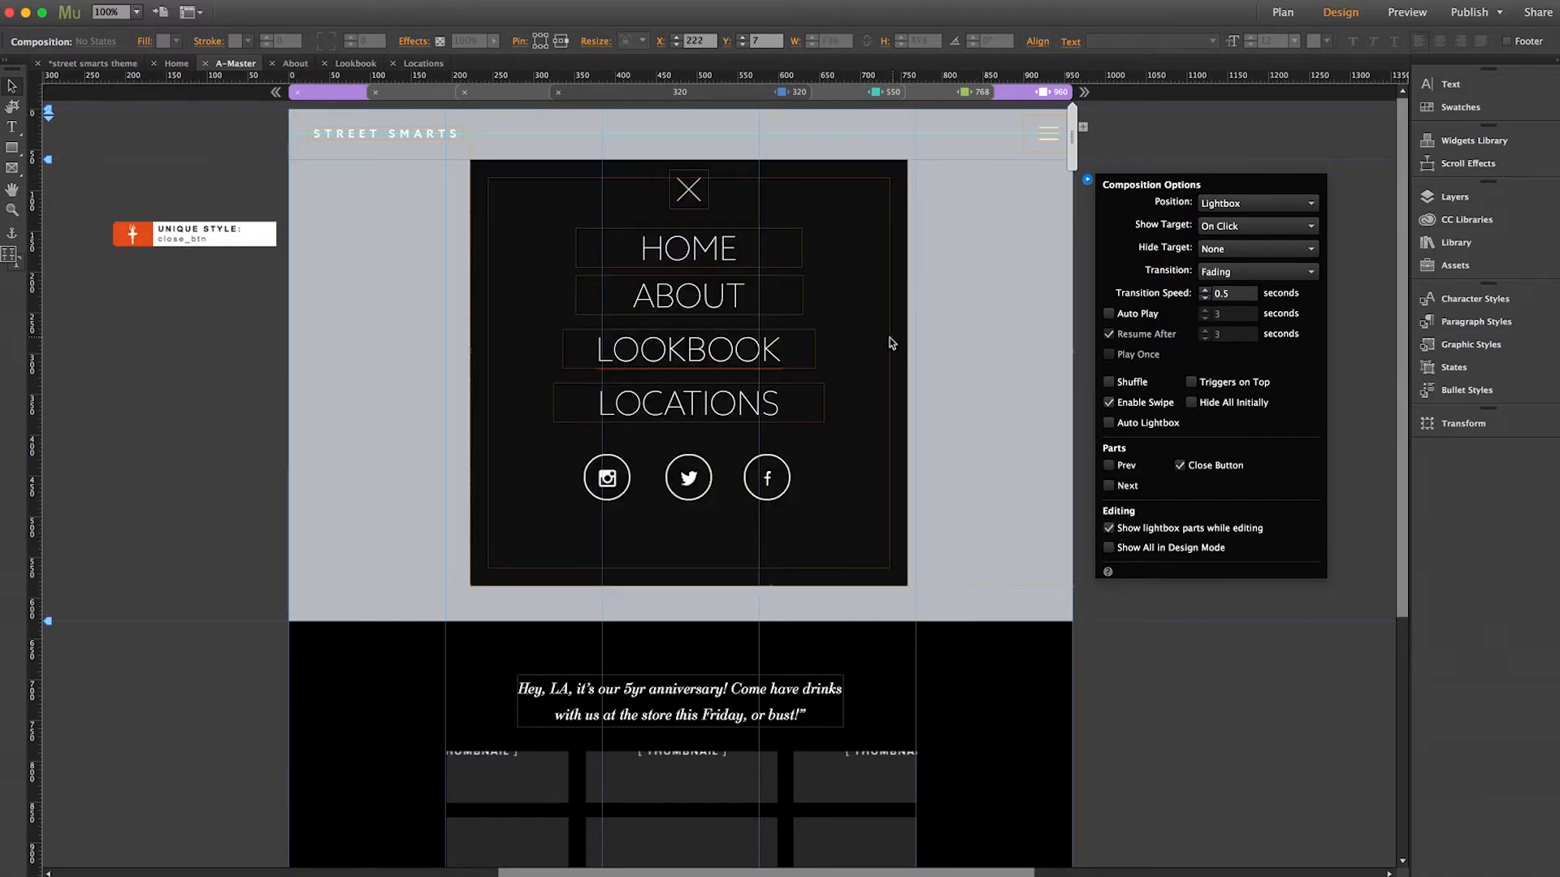
Select the HOME text frame inside the lightbox menu to check its hyperlink
click(720, 258)
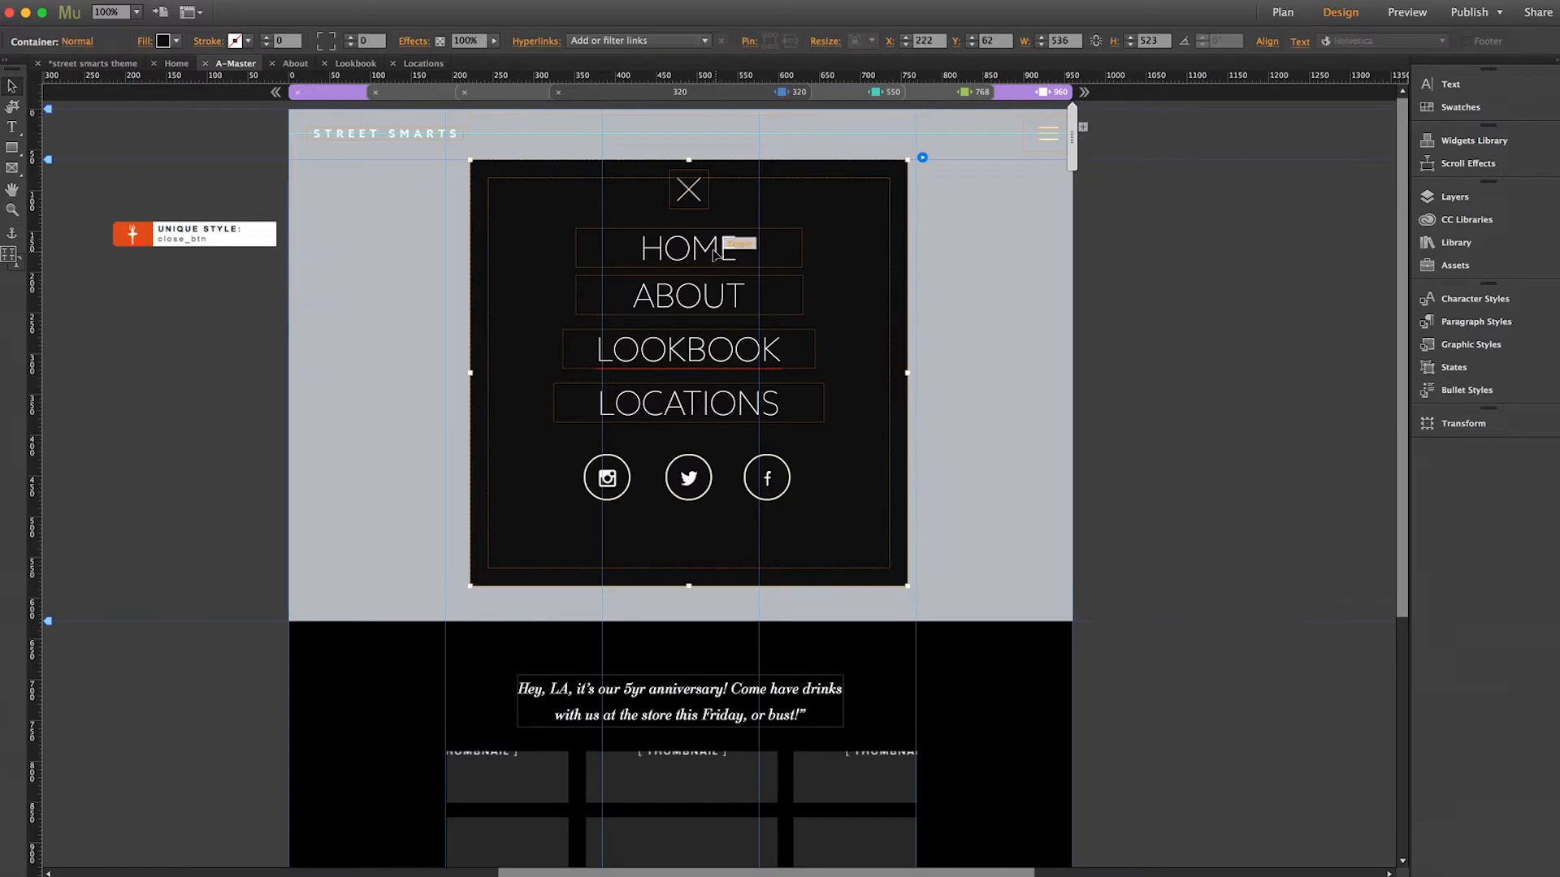
click(712, 252)
click(709, 250)
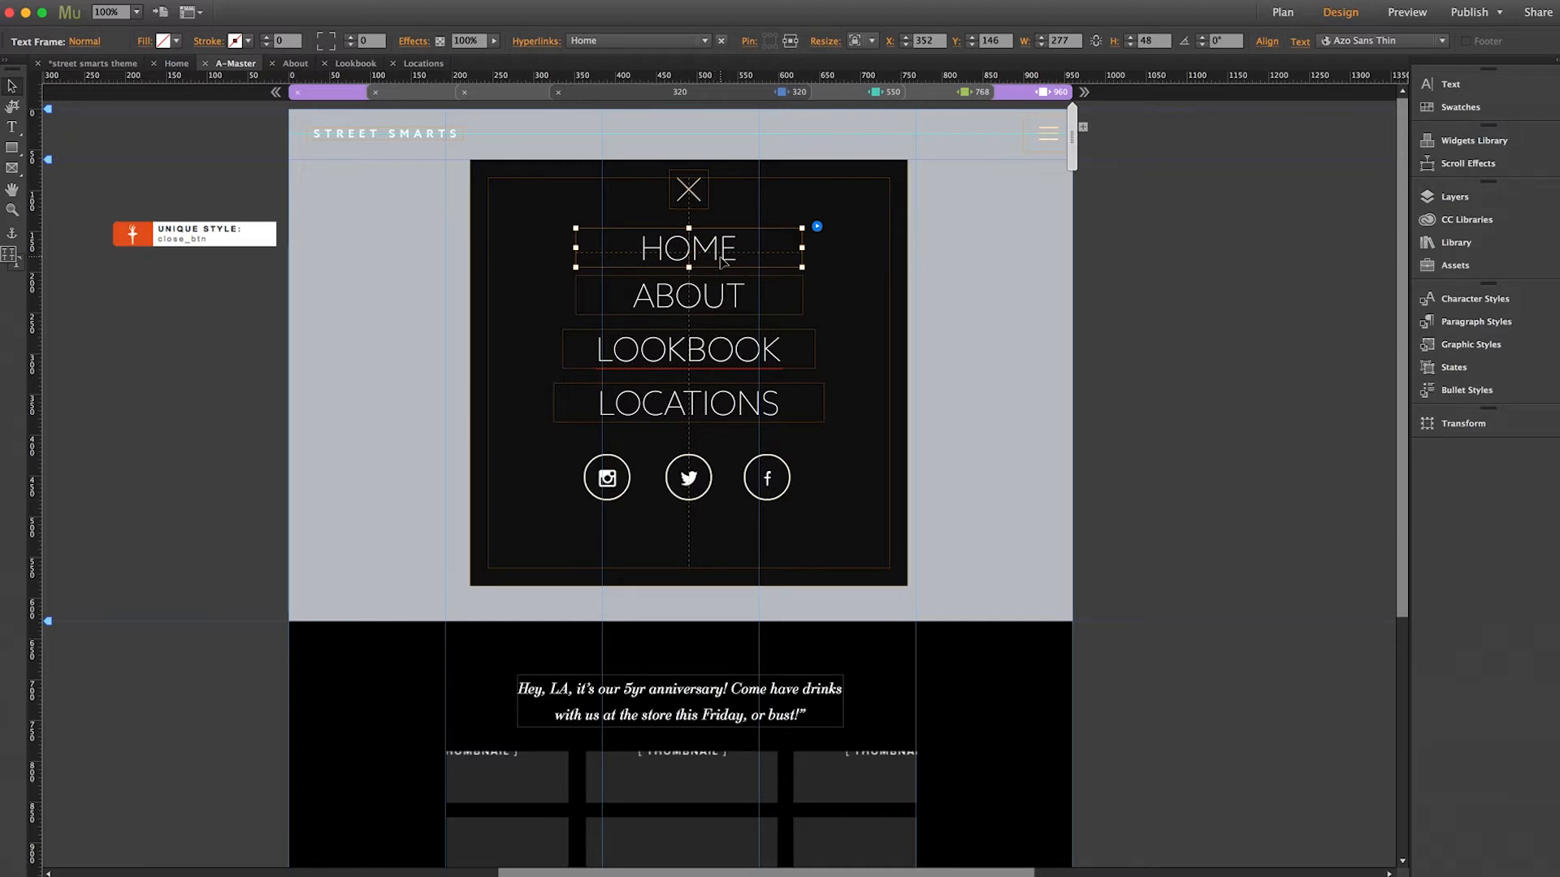
Check the lightbox menu's layout at the 768, 550 and 320 px breakpoints, and return to the 960 px breakpoint
click(940, 91)
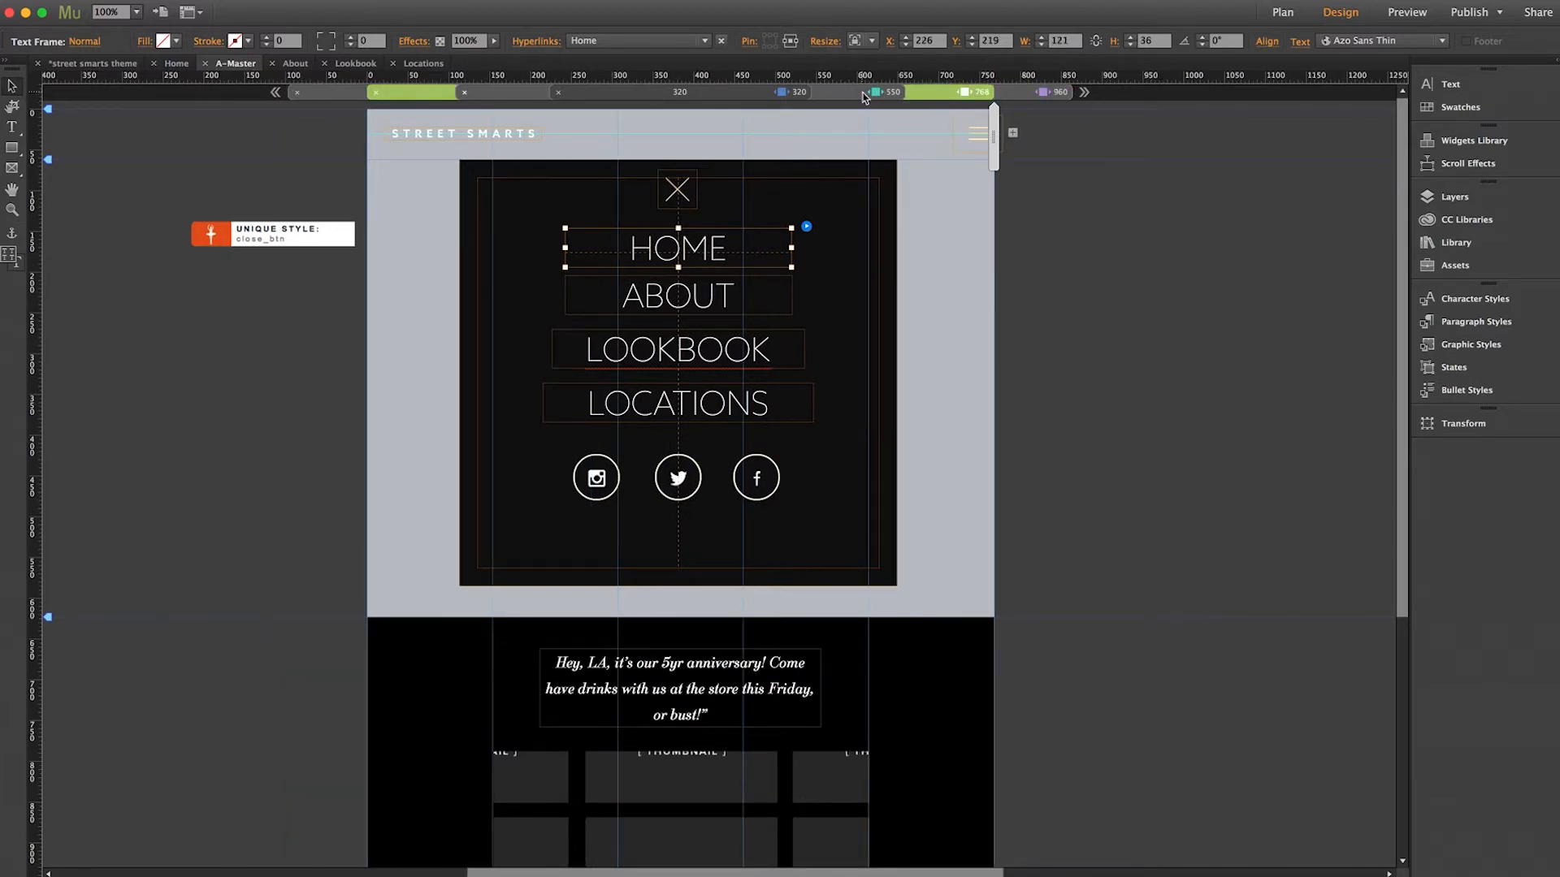
click(866, 96)
click(770, 95)
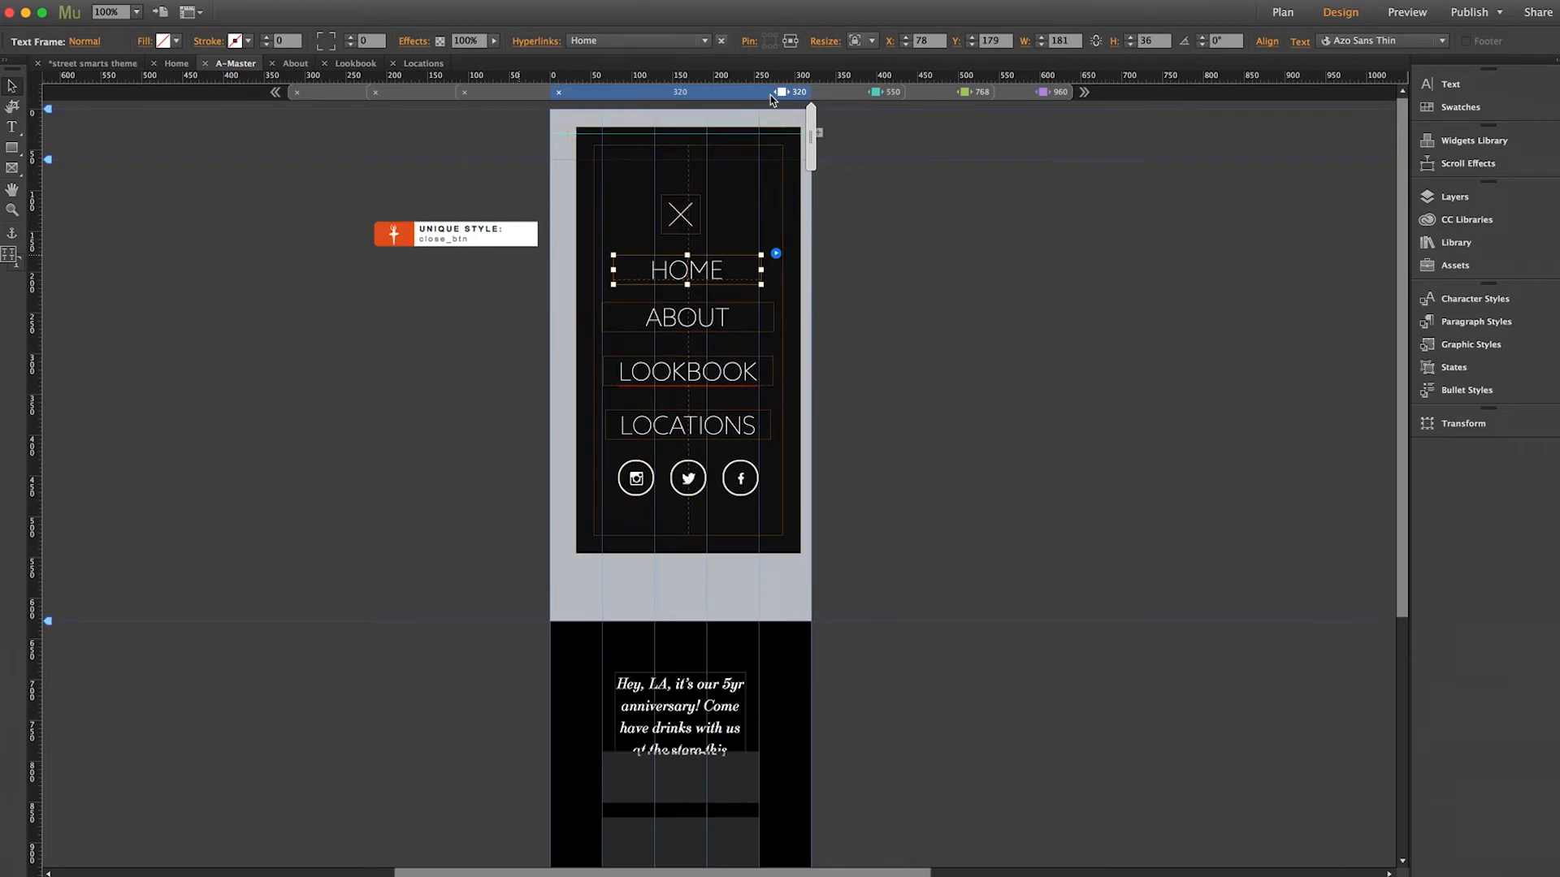
click(1012, 95)
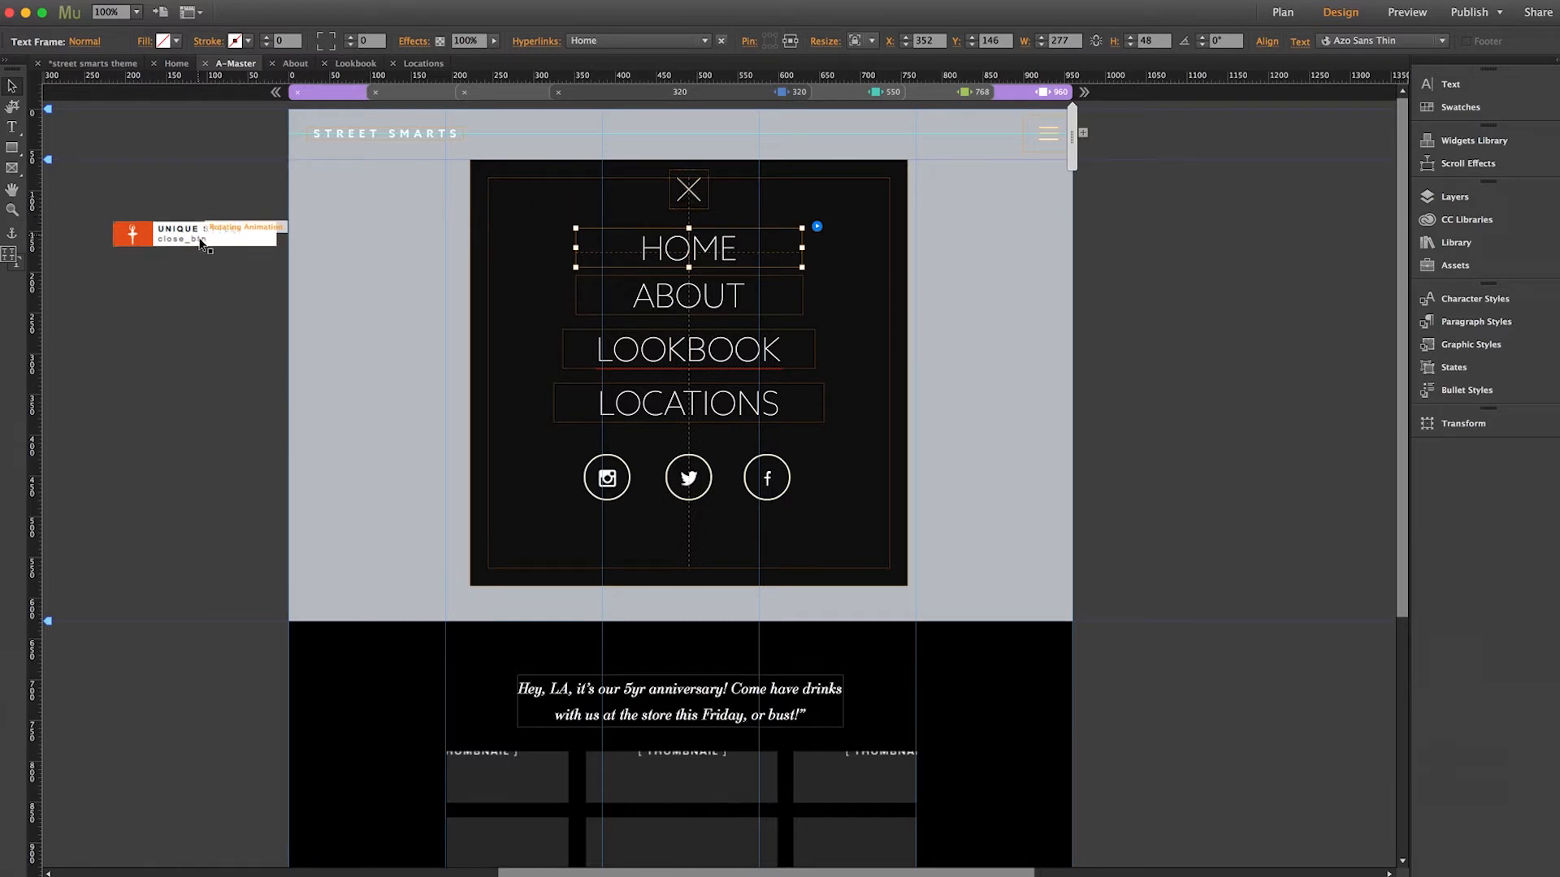
Check the graphic style assigned to the menu's close button and the options of the Rotating Animation widget linked to it
click(690, 192)
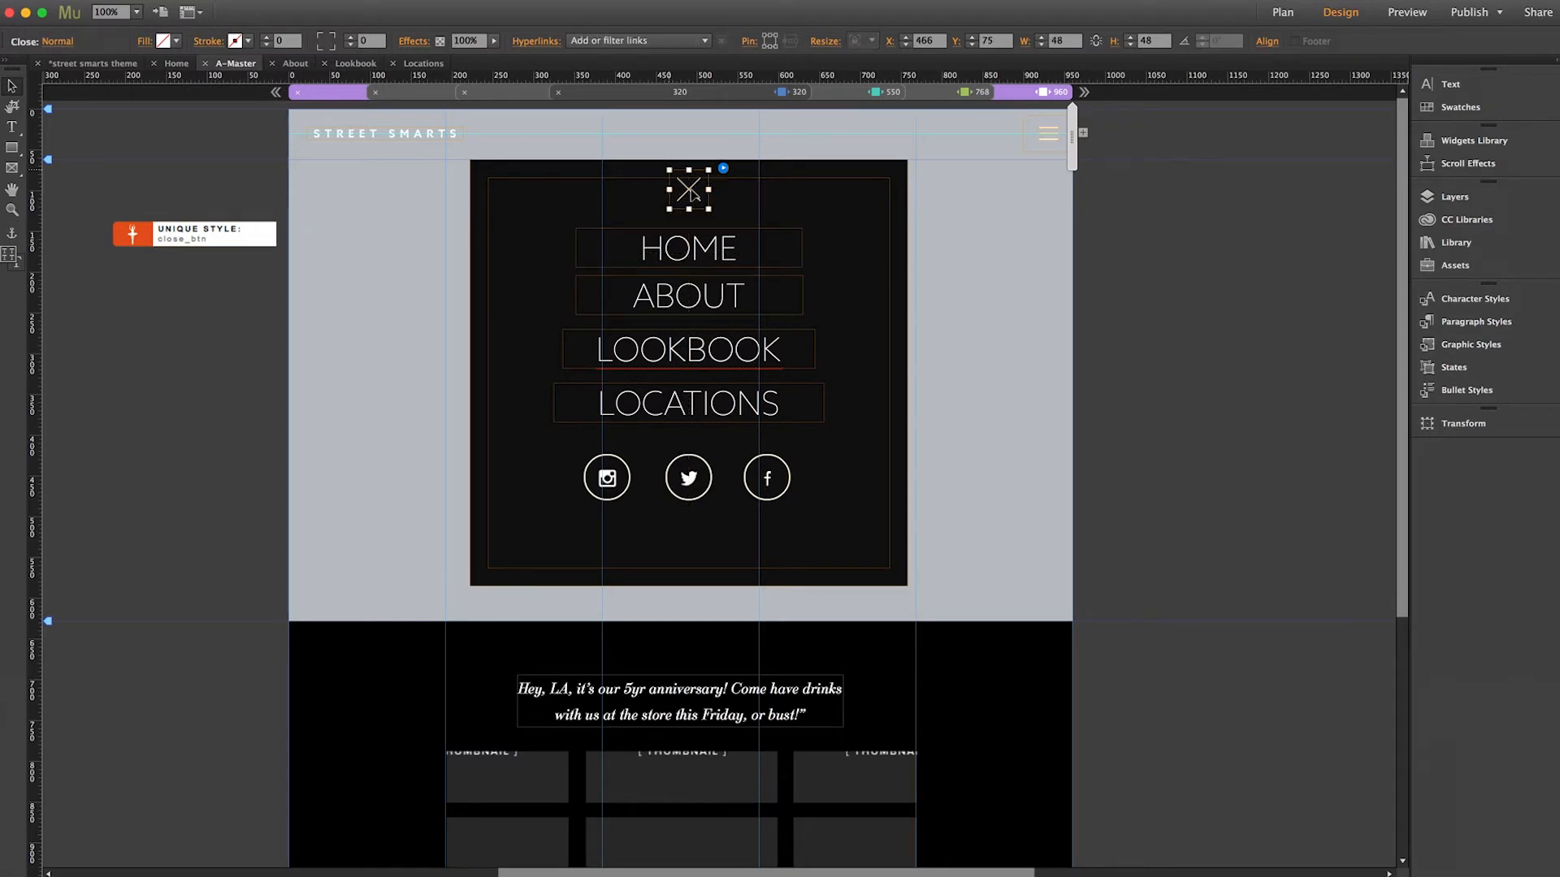
click(1448, 346)
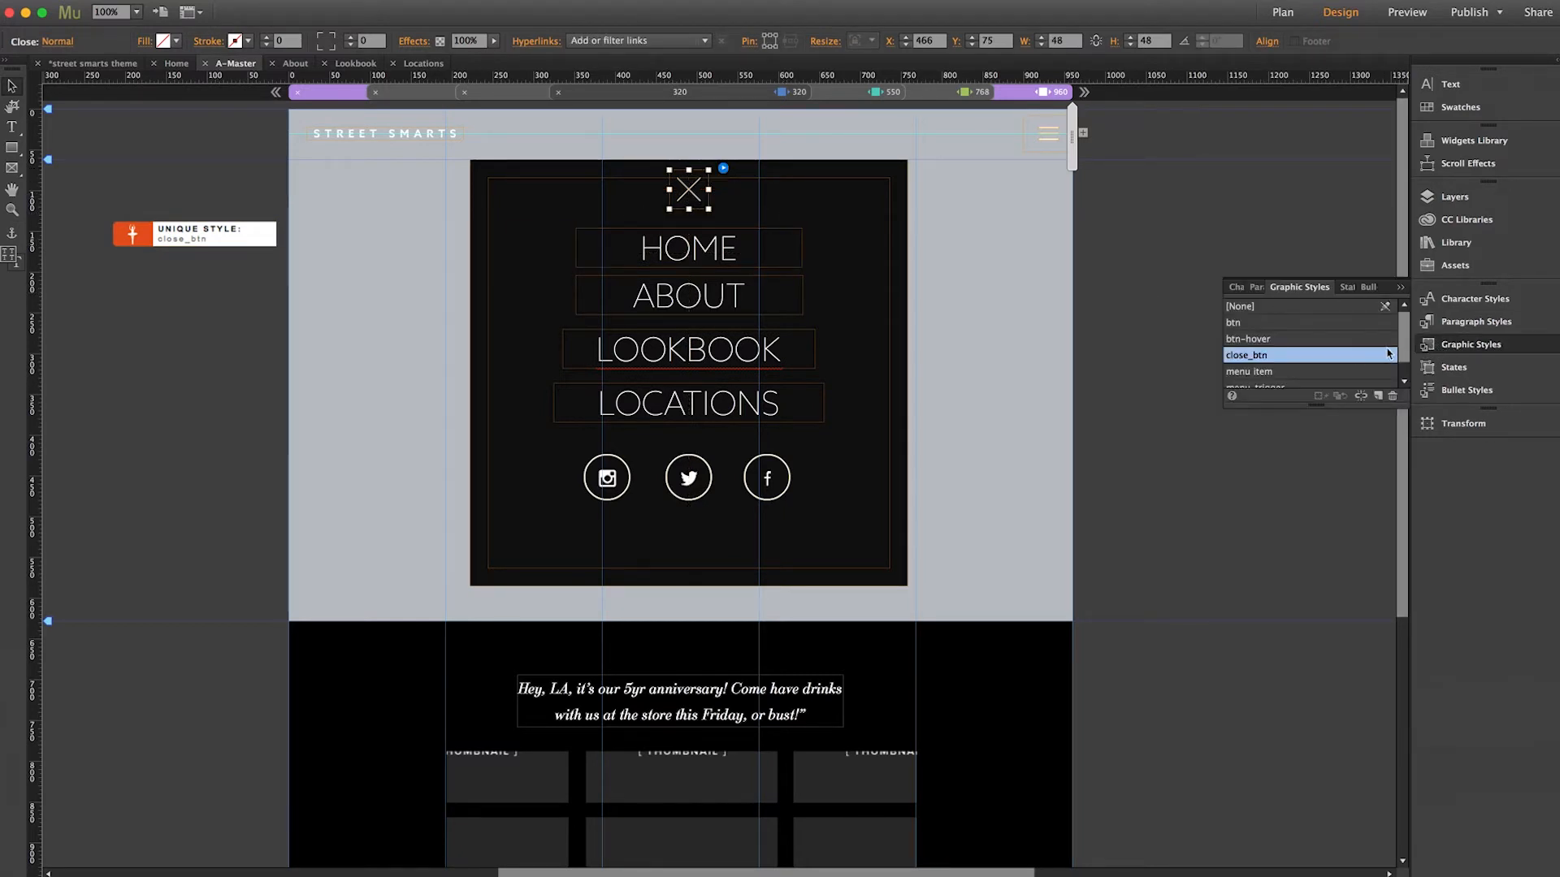
mouse_move(1297, 364)
click(261, 232)
click(291, 219)
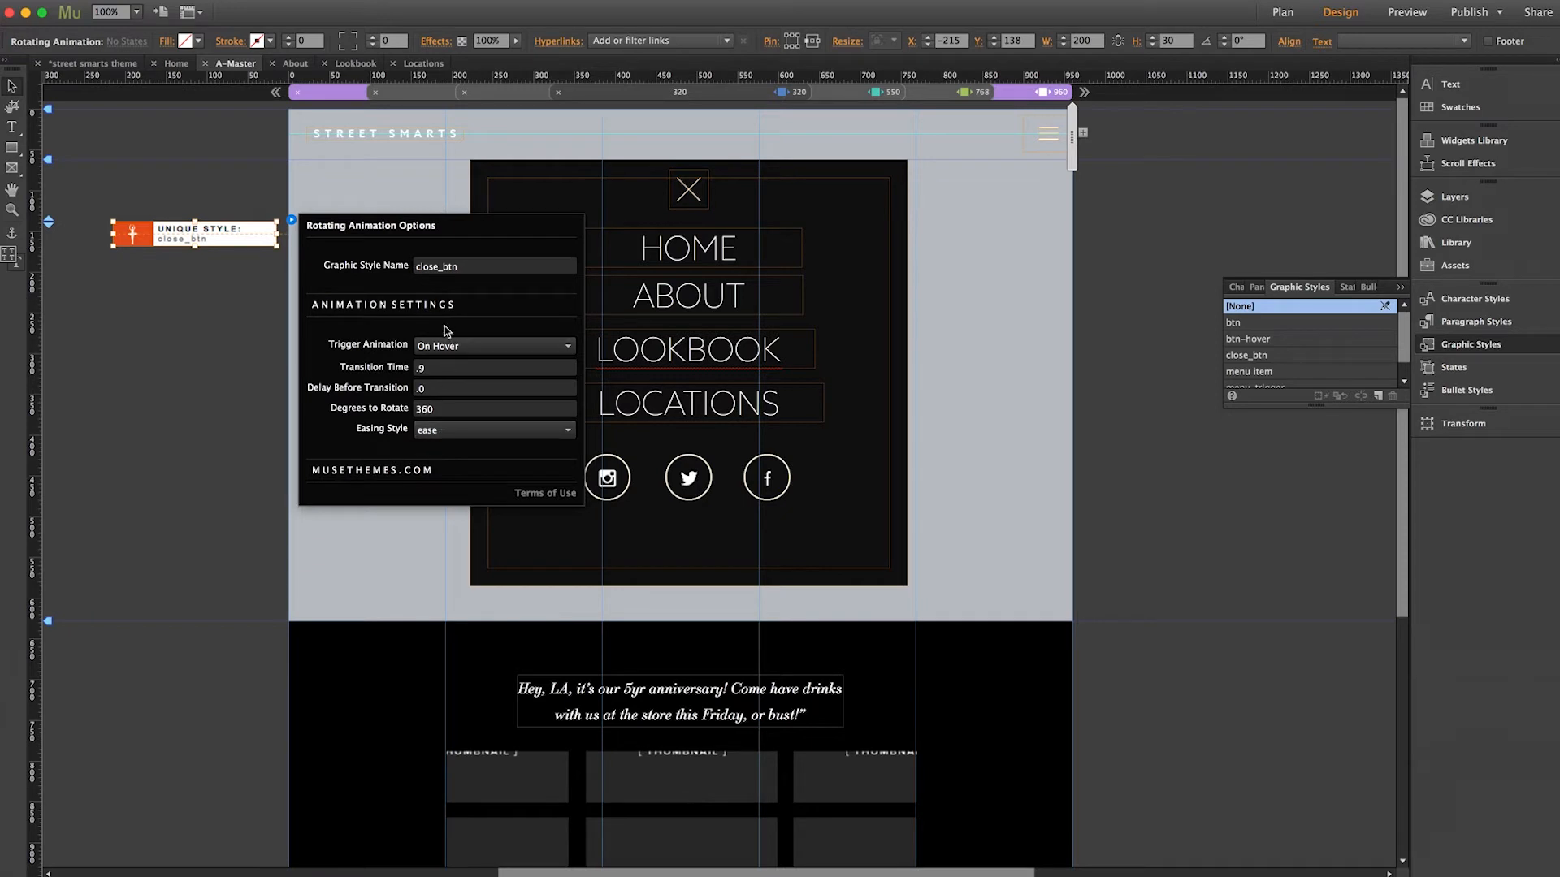
click(225, 342)
Hide the menu composition's lightbox parts while editing
click(849, 235)
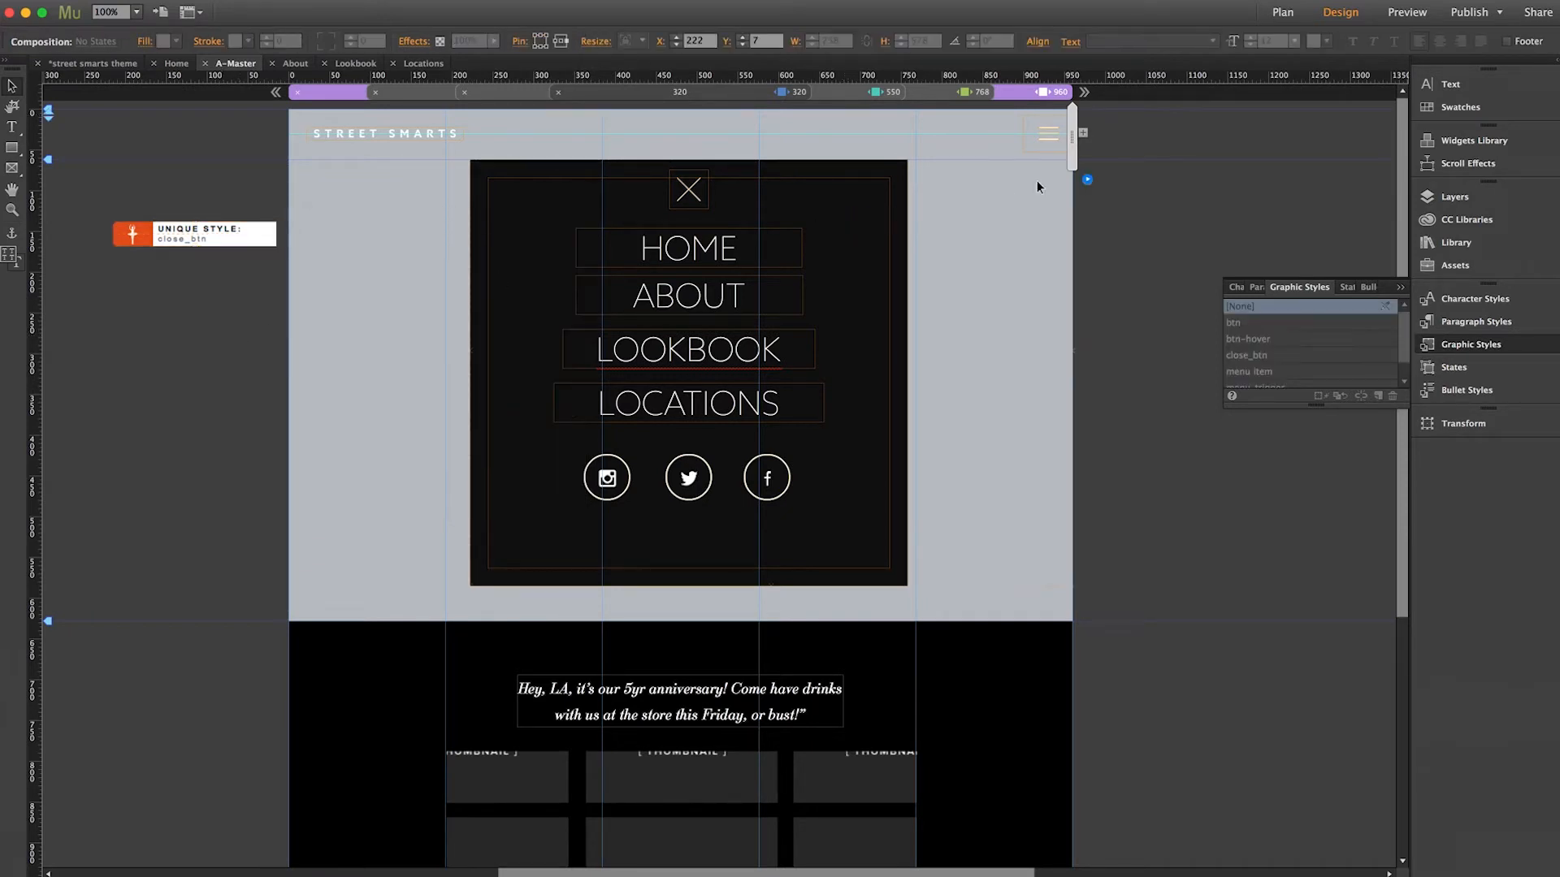
click(1089, 180)
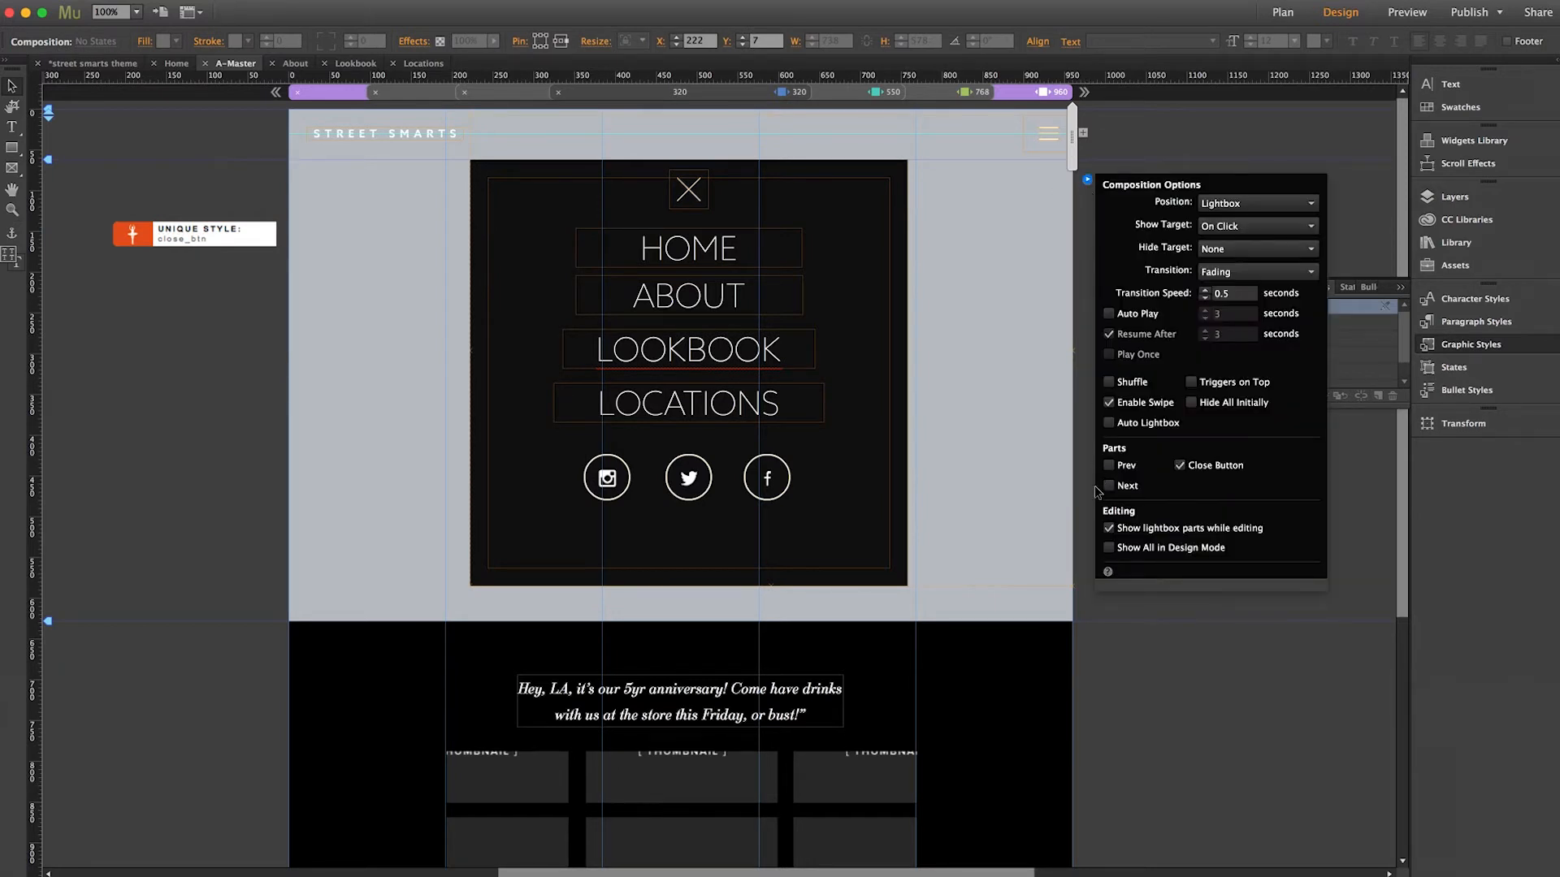
click(1110, 528)
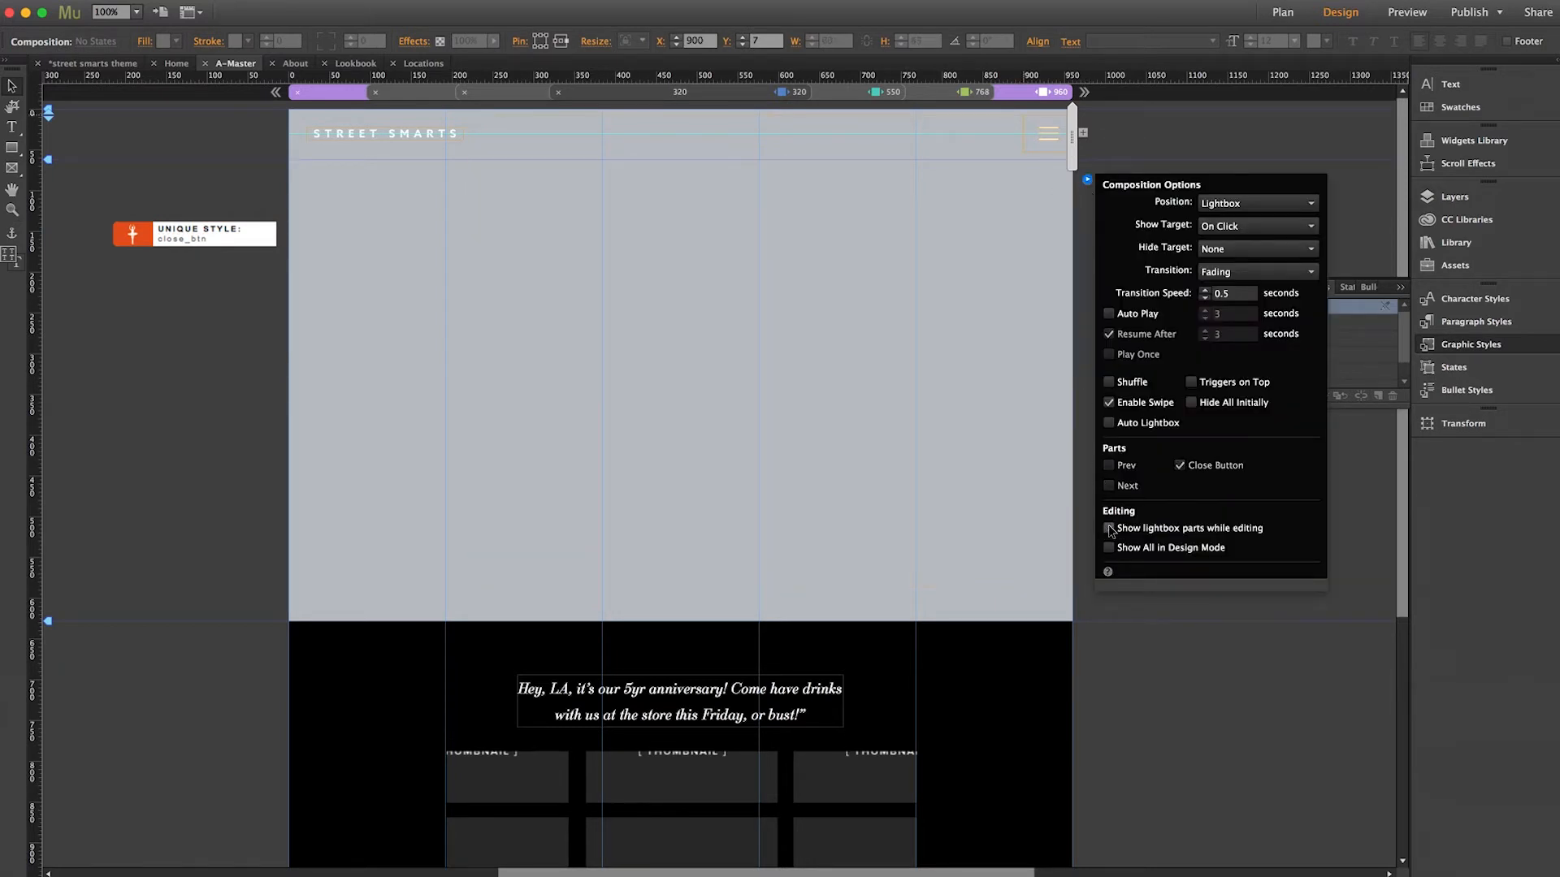
Check the Instagram Feed thumbnail widget and the Instagram Feed lightbox widget's options in the master page's footer
click(1127, 603)
scroll(1128, 600, down, 8)
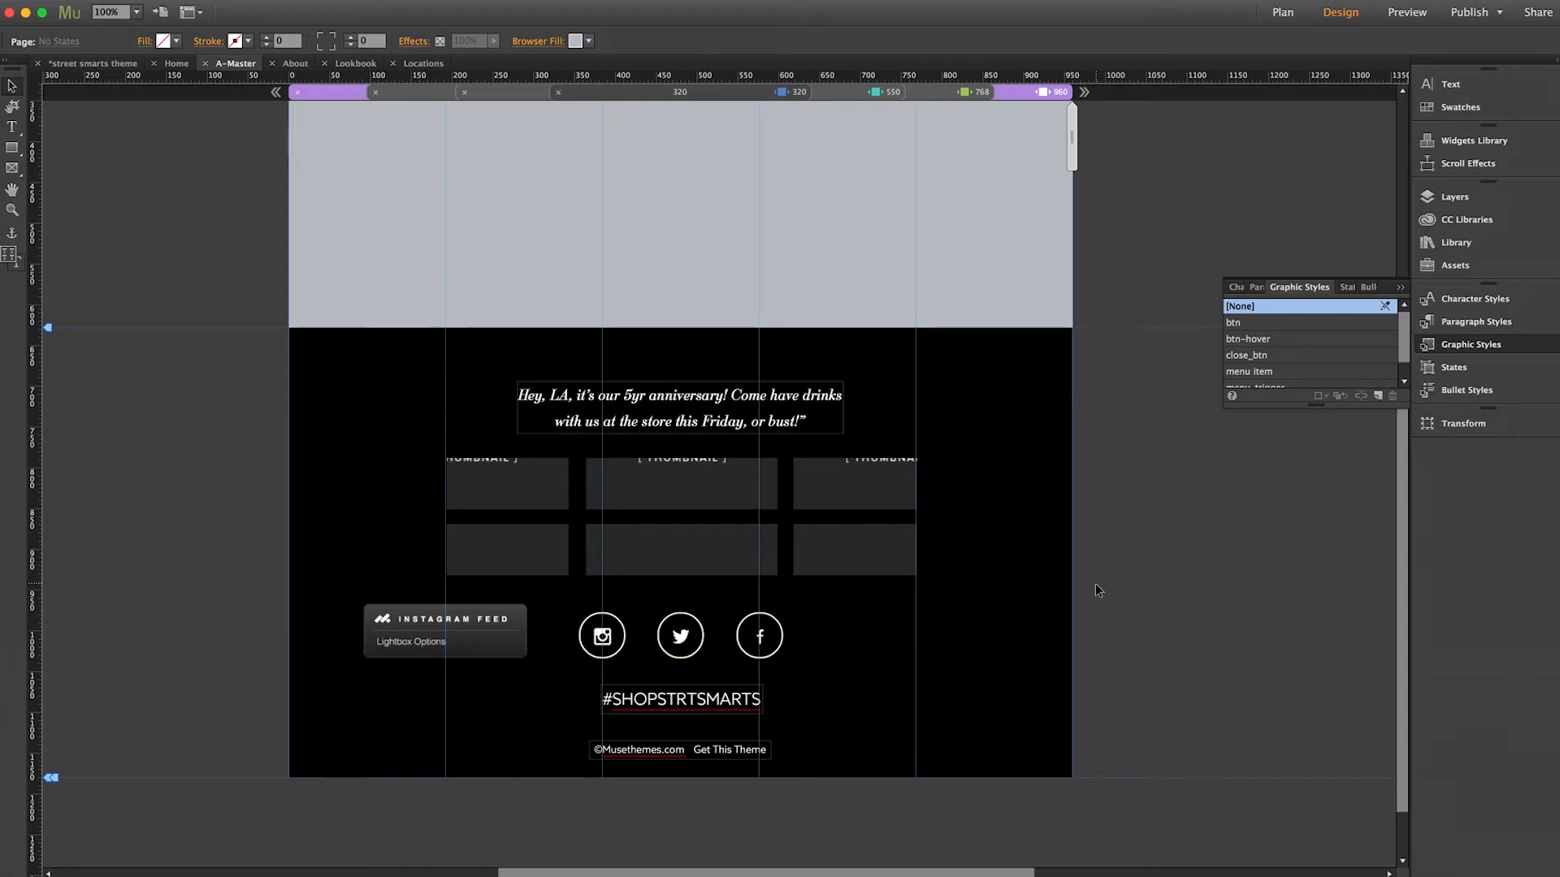
click(866, 487)
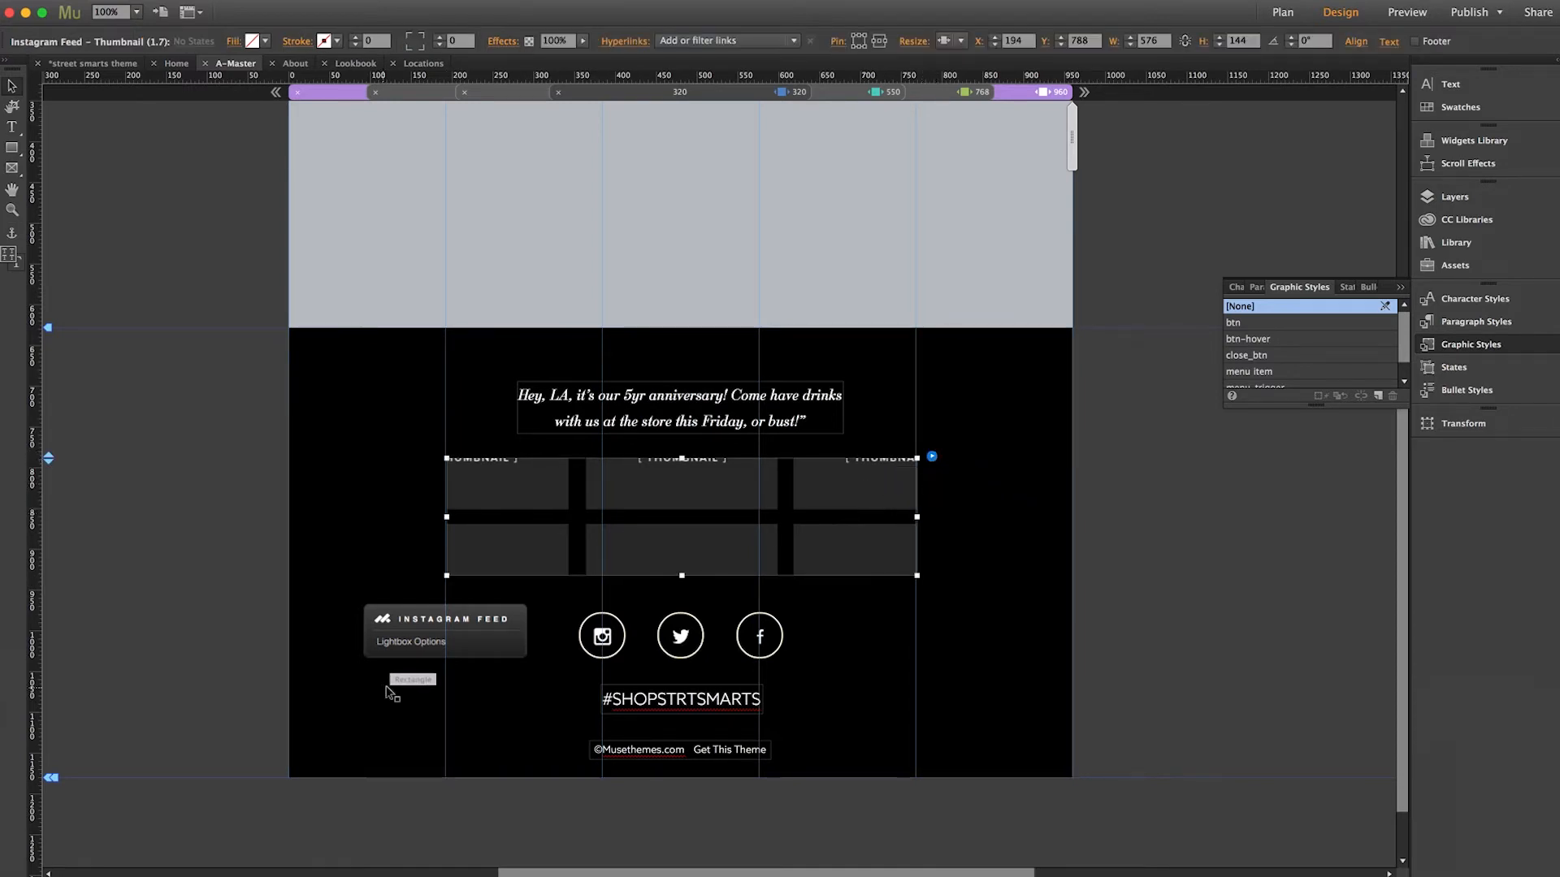
click(480, 622)
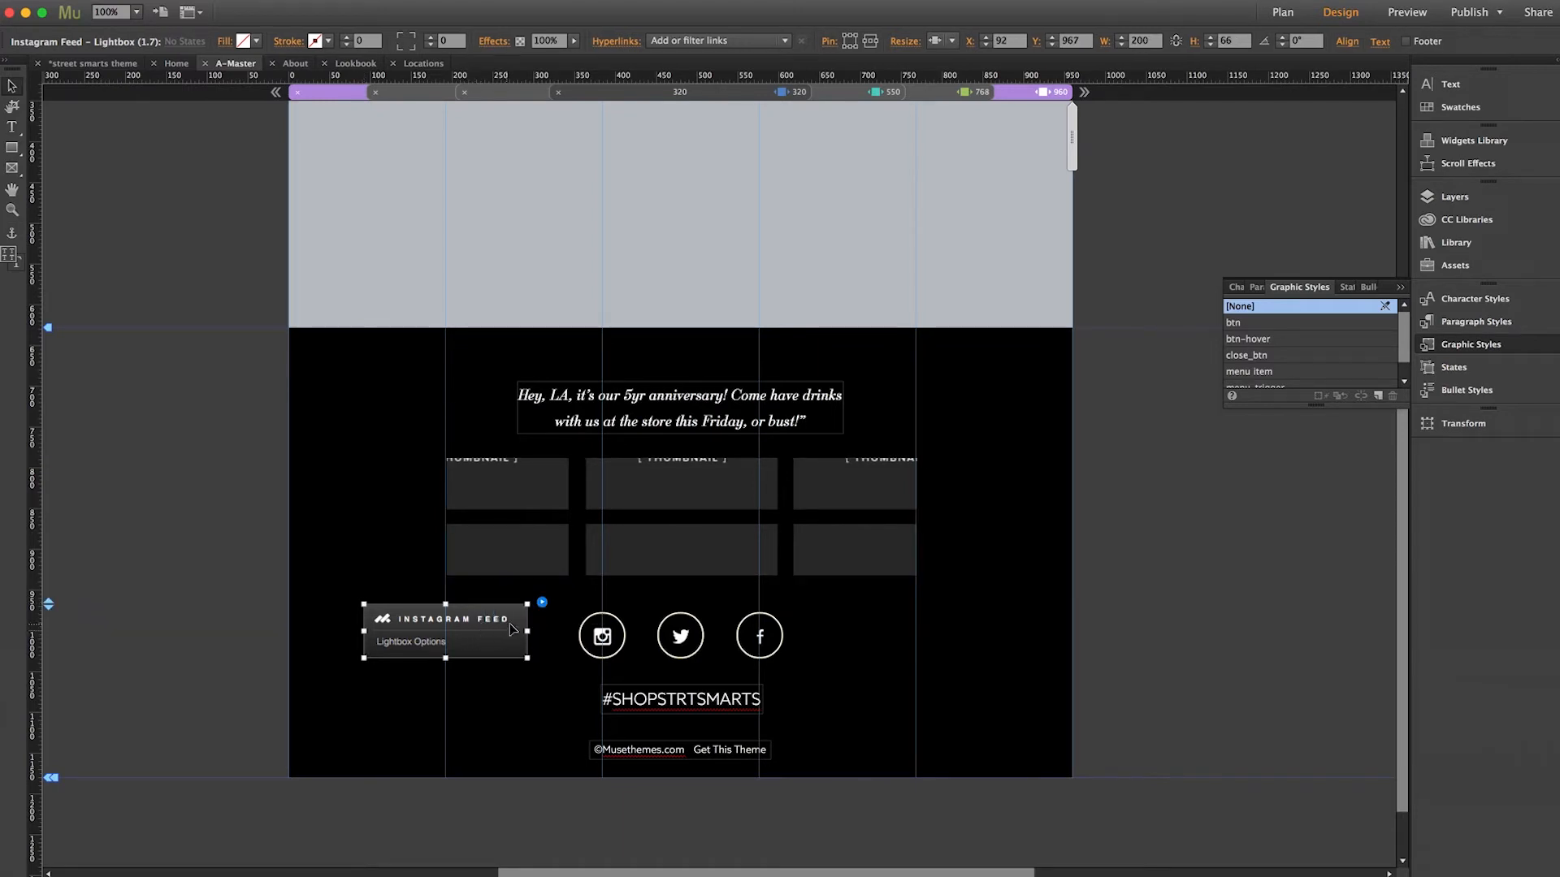
click(542, 605)
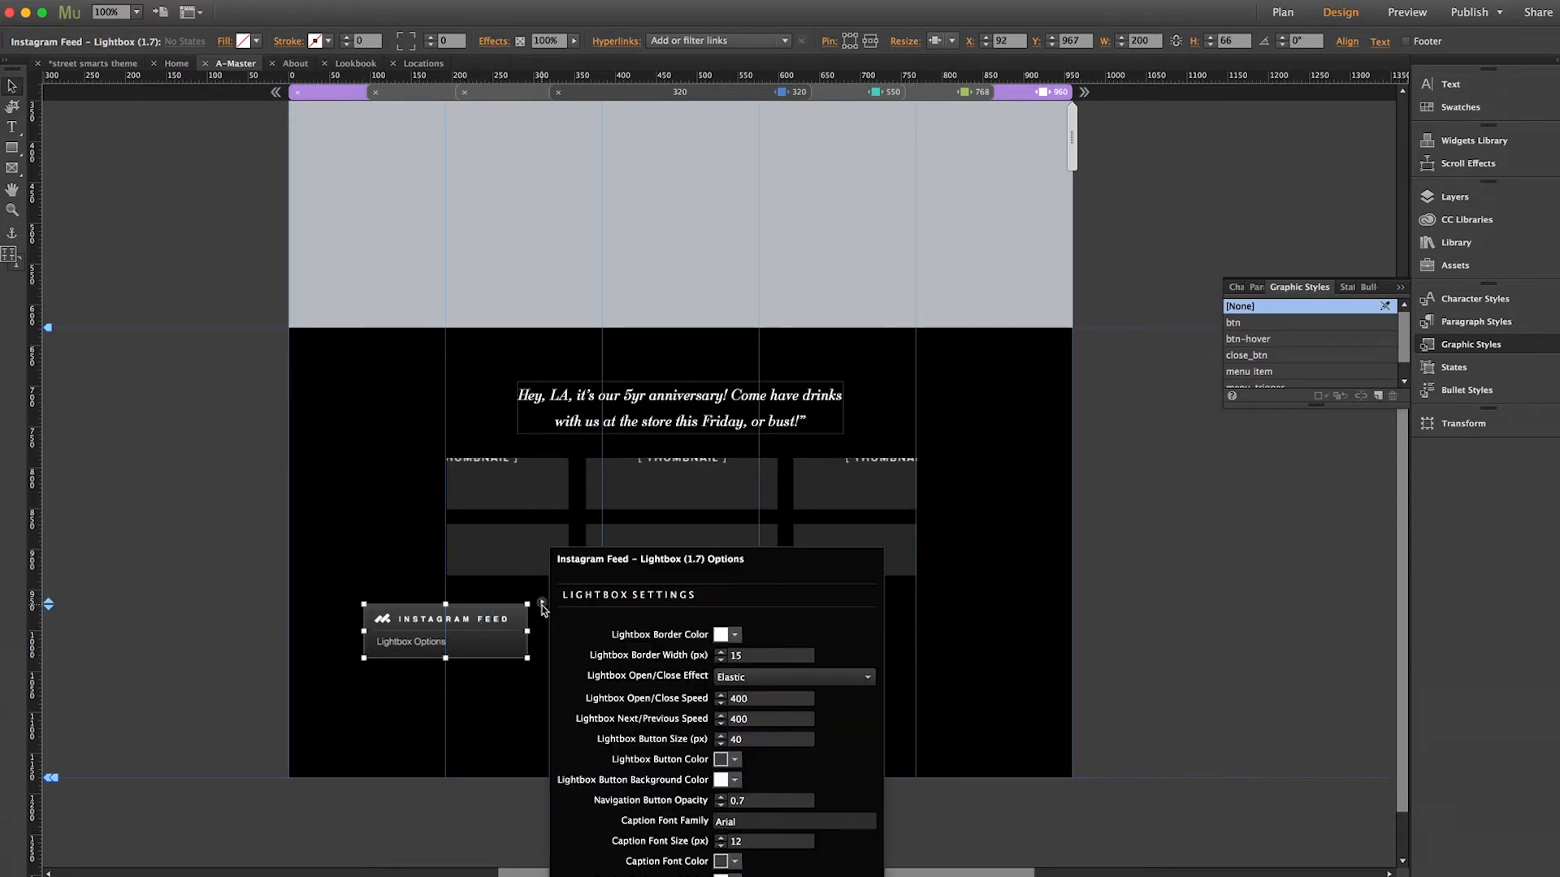
click(530, 627)
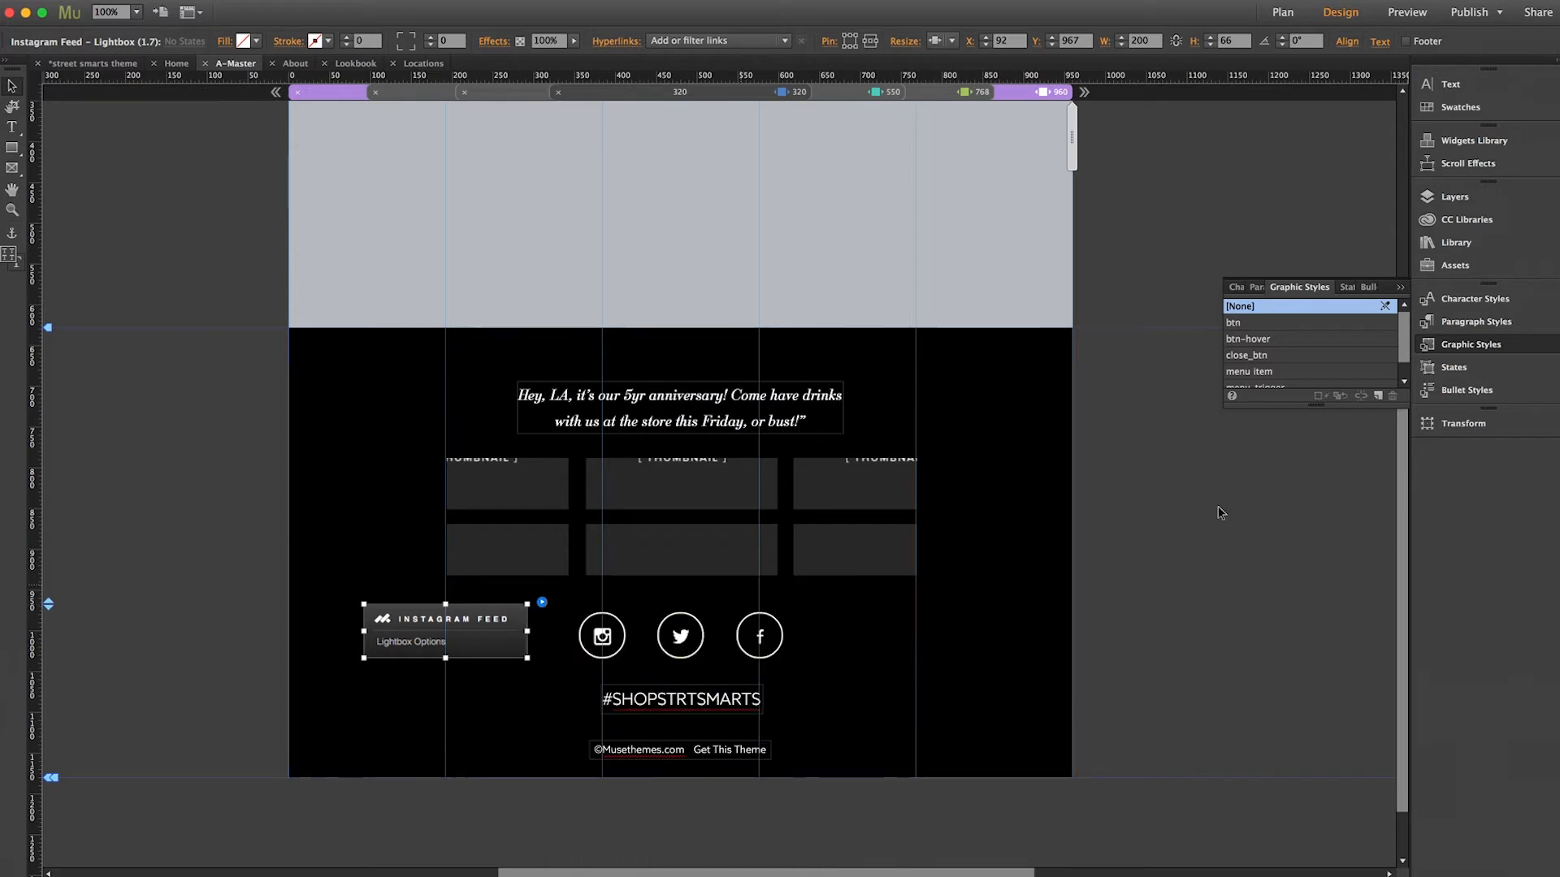
click(1218, 517)
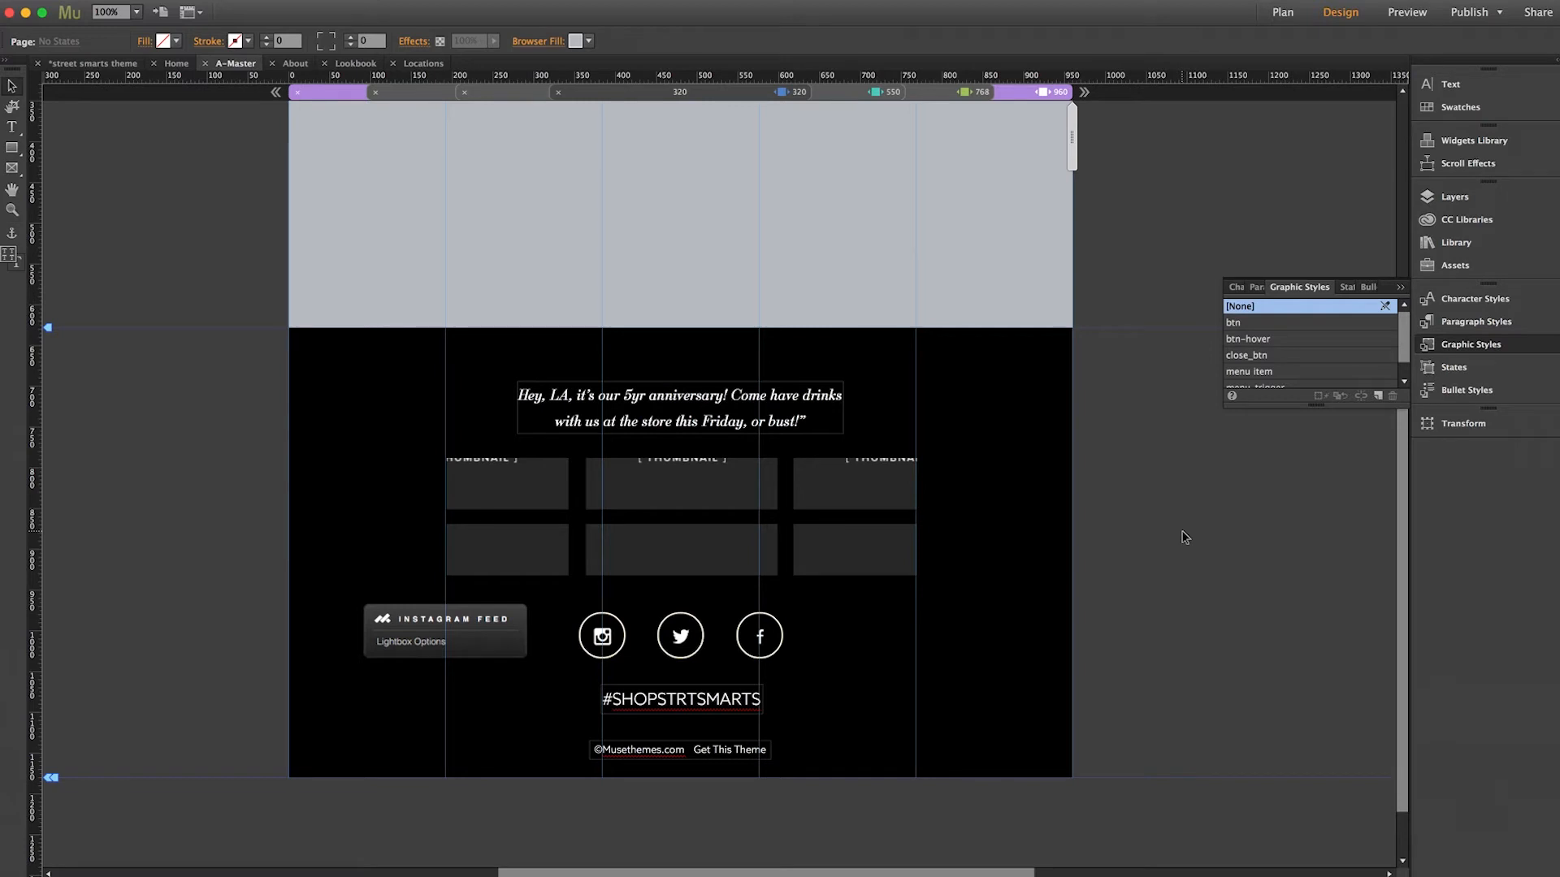
Open the Home page for editing from the site plan
scroll(1185, 537, up, 5)
click(1282, 13)
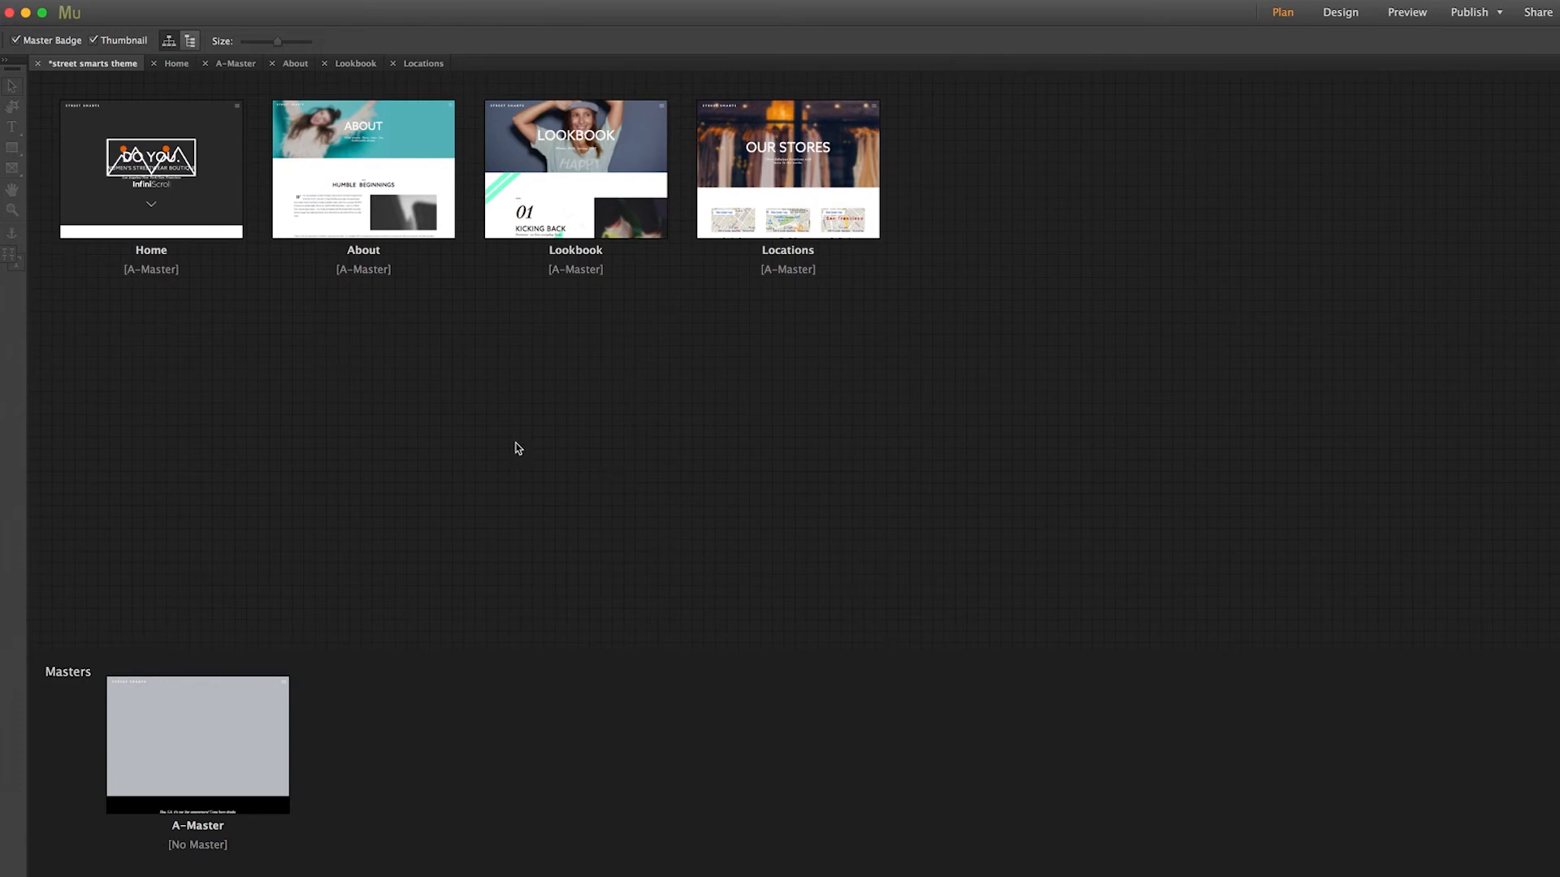
double_click(177, 182)
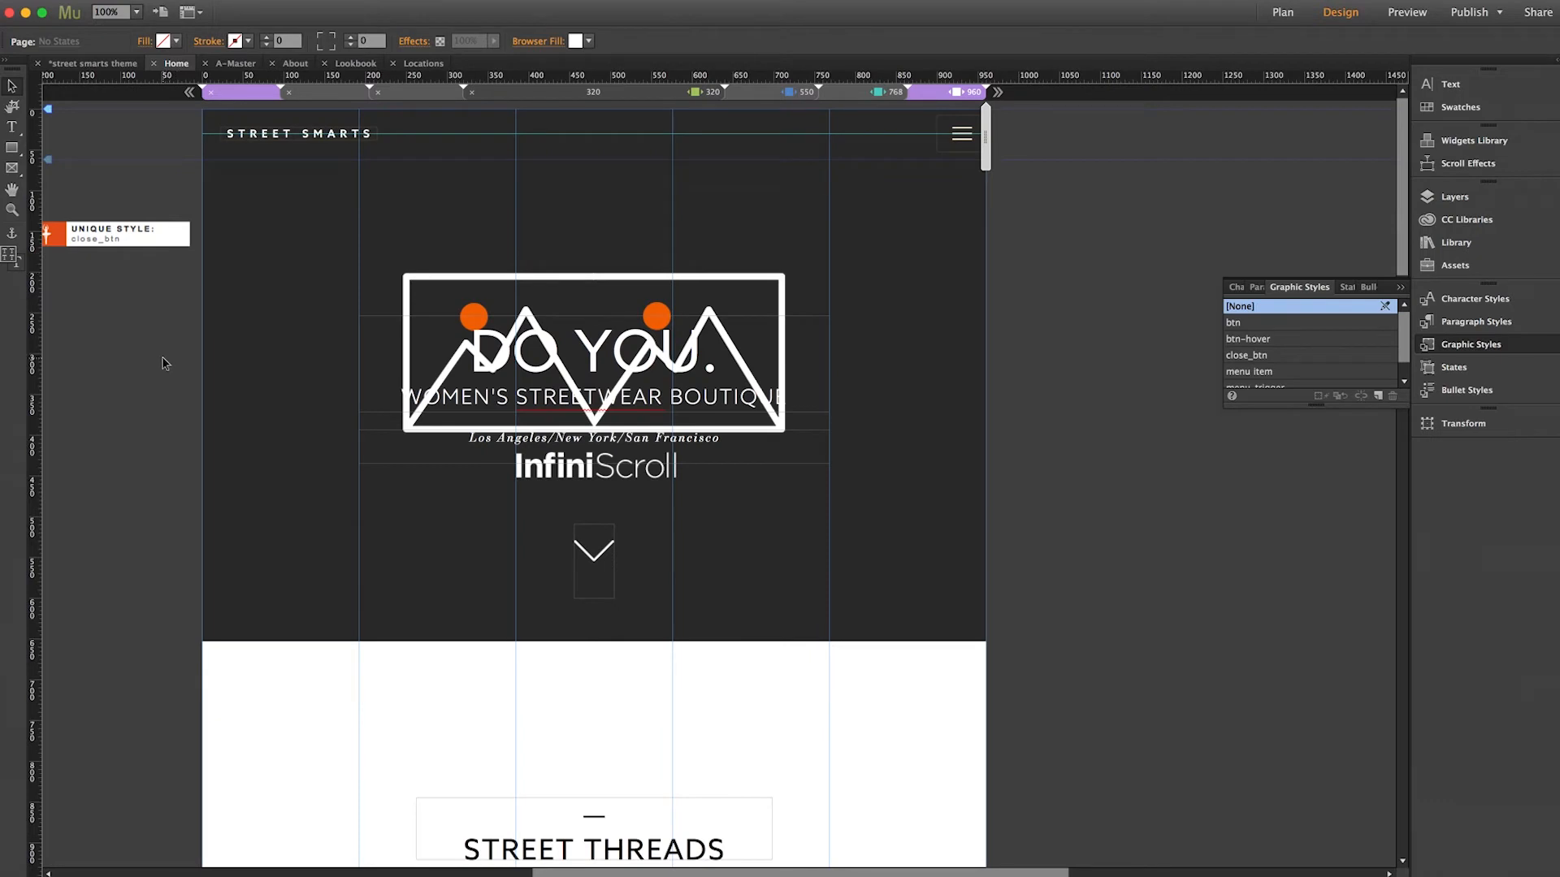
Check the scroll mode choices in the options of the Infiniscroll widget in the Home page's hero
click(308, 235)
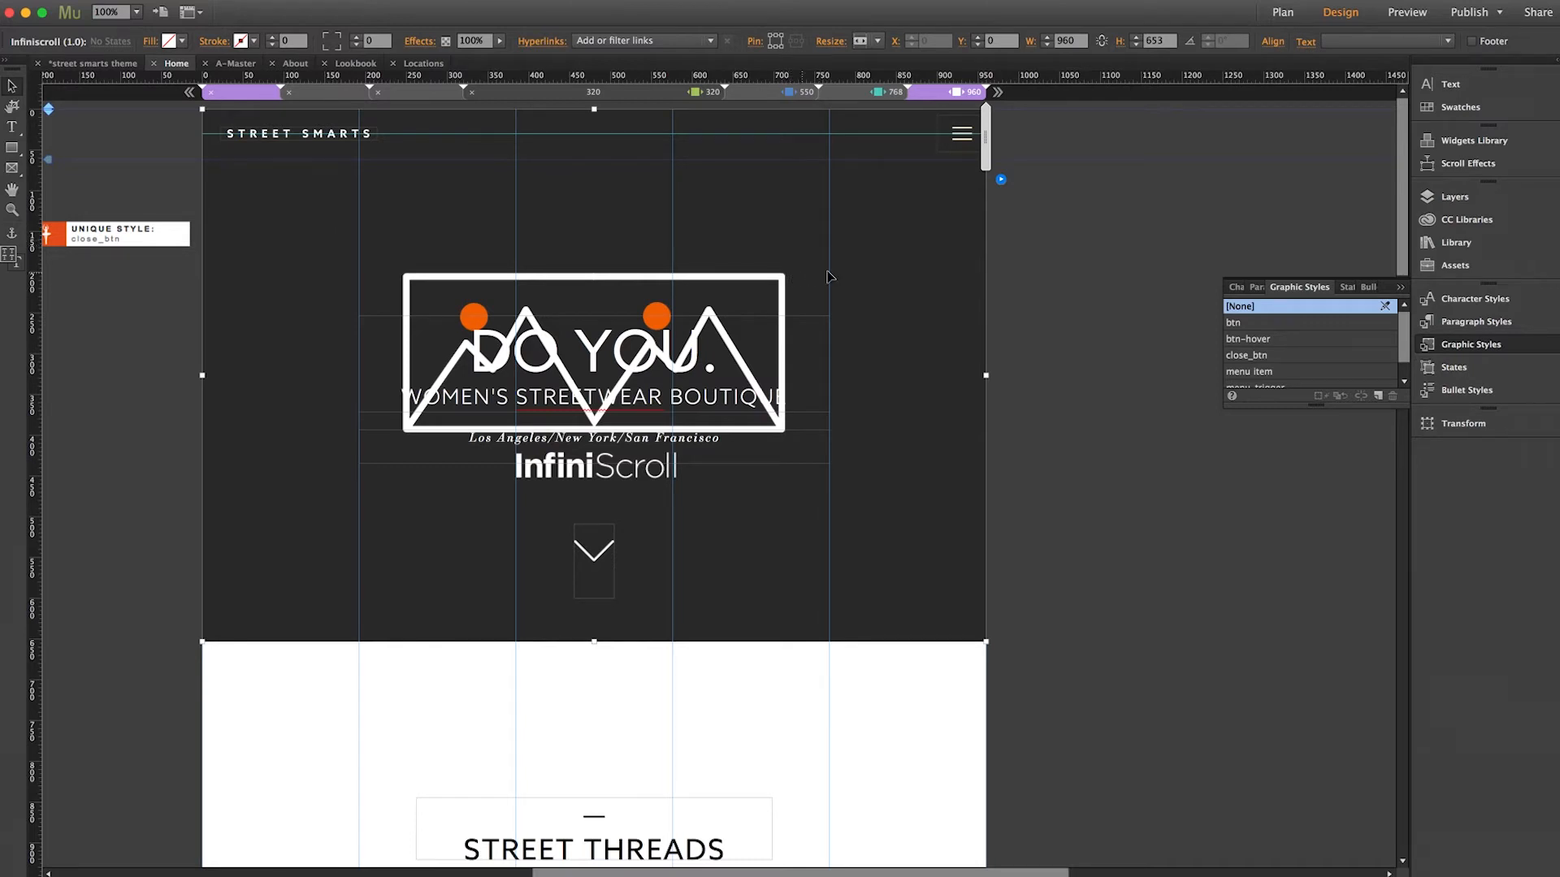
click(1001, 180)
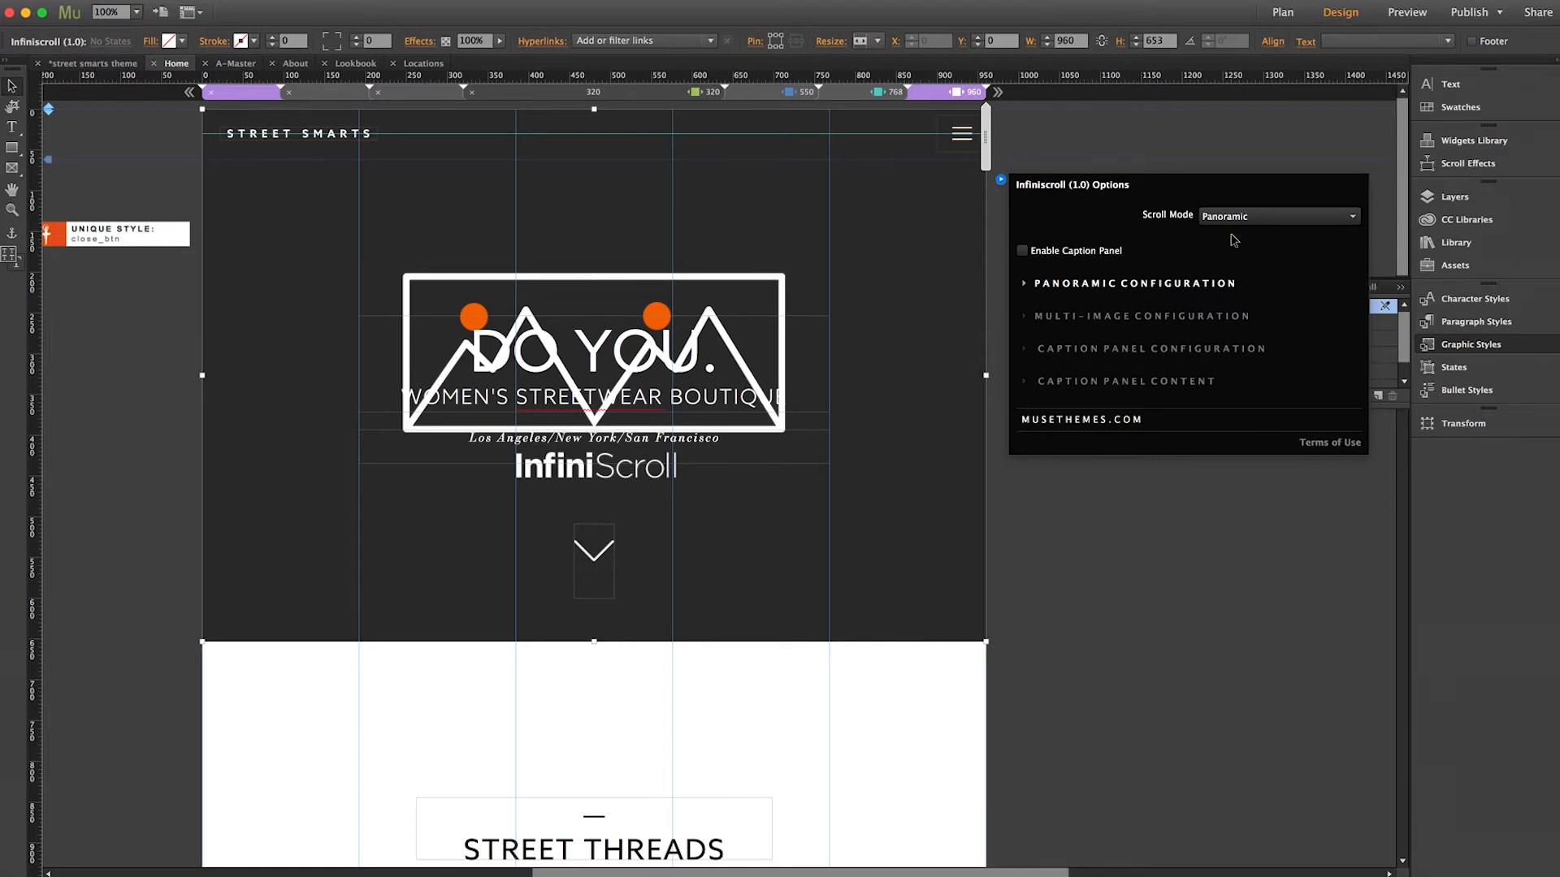
click(1233, 217)
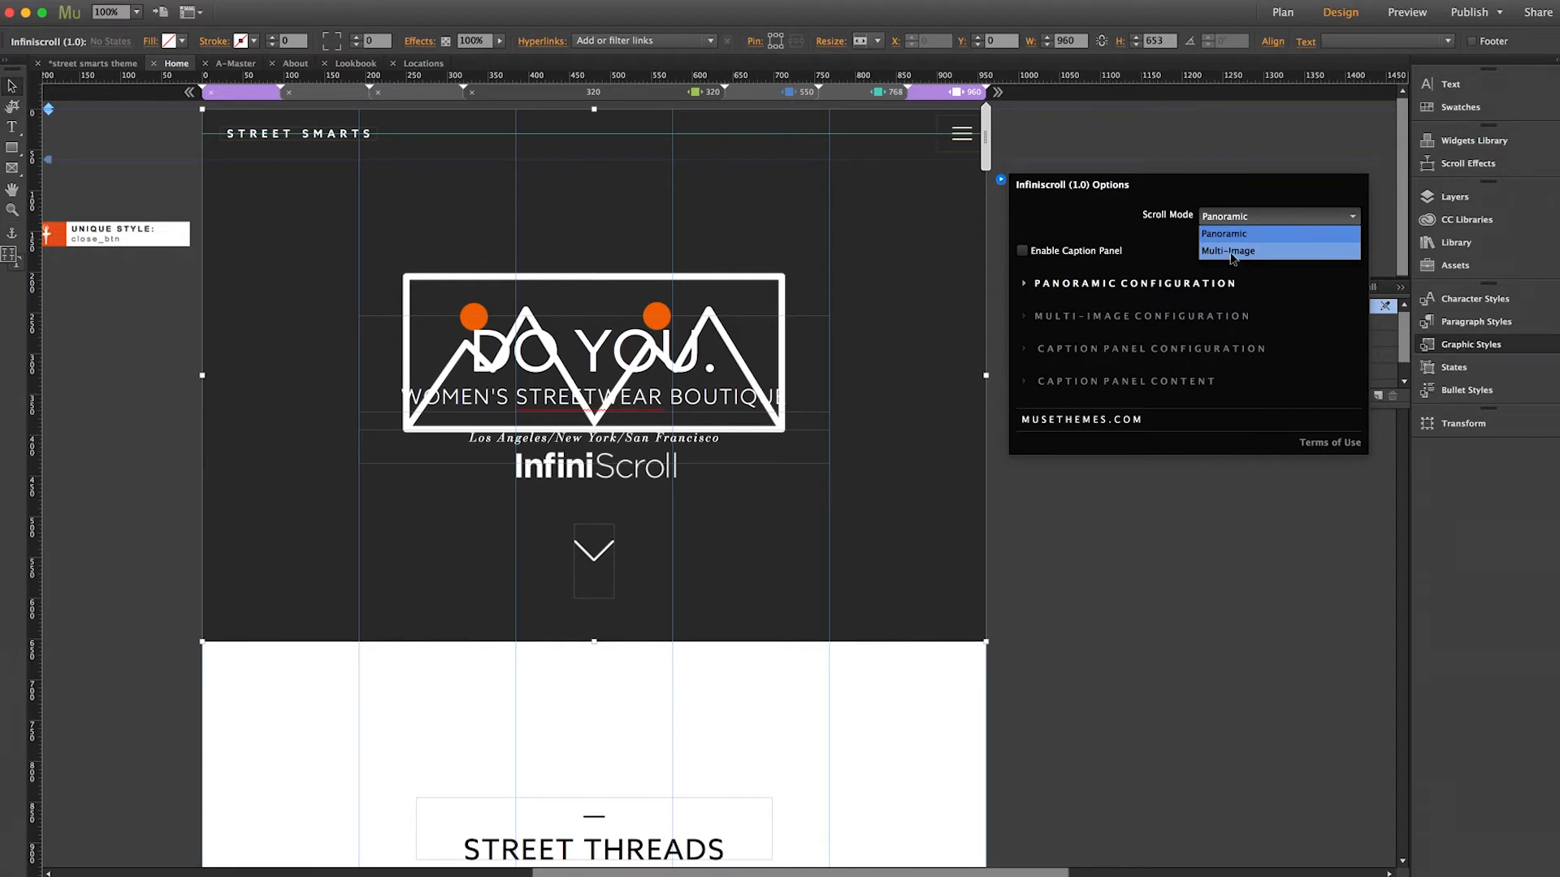
click(1232, 216)
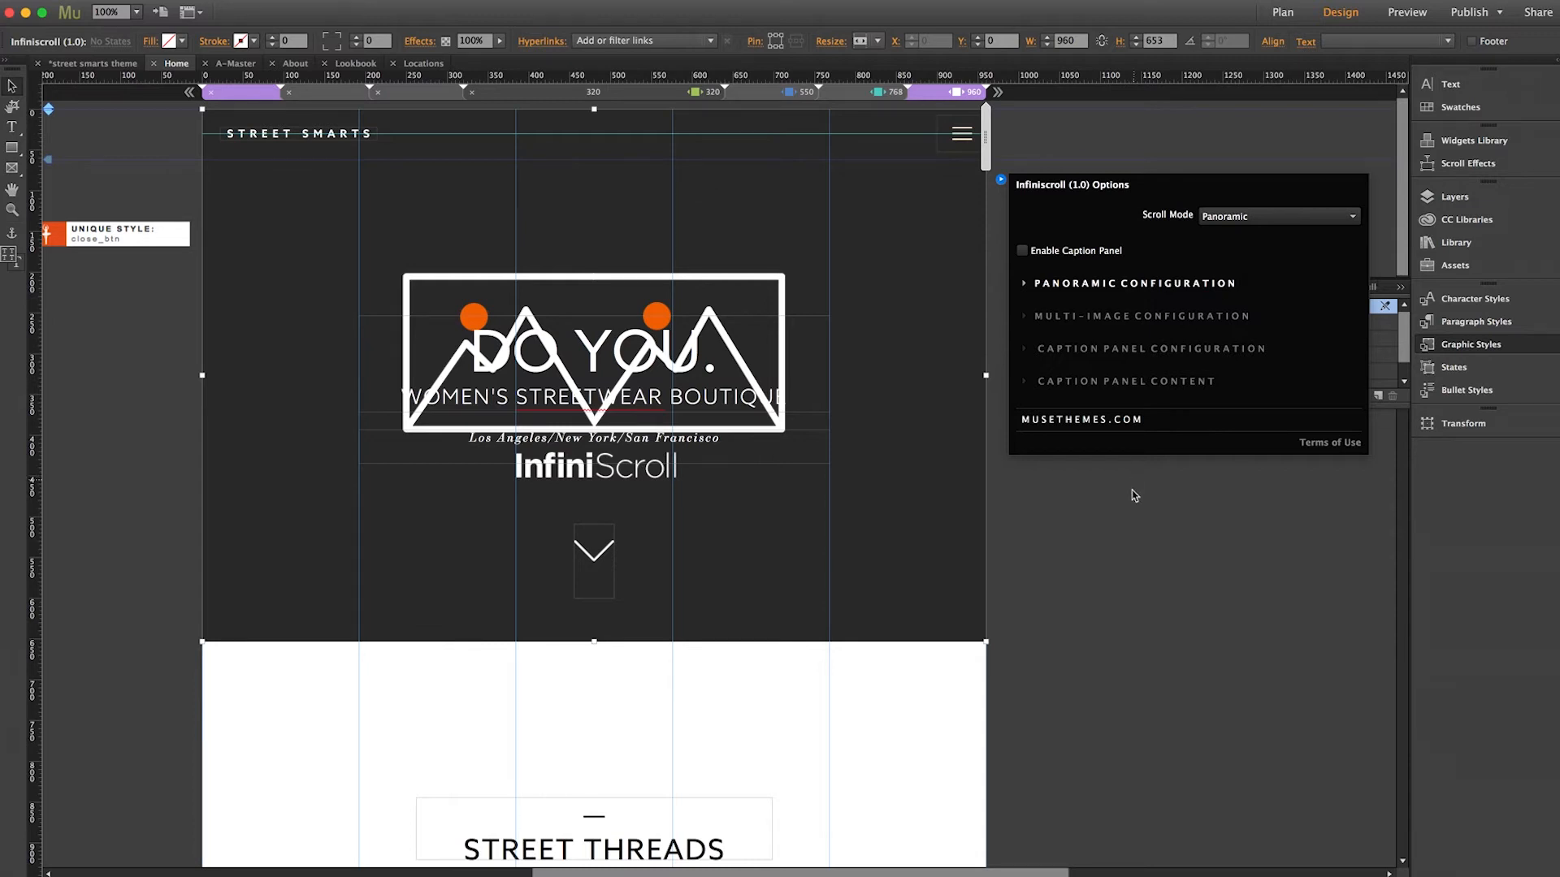
click(1129, 515)
Switch to the browser preview, go to its Home page through the lightbox menu, and review the product images and Lookbook section
drag(1399, 246, 1394, 416)
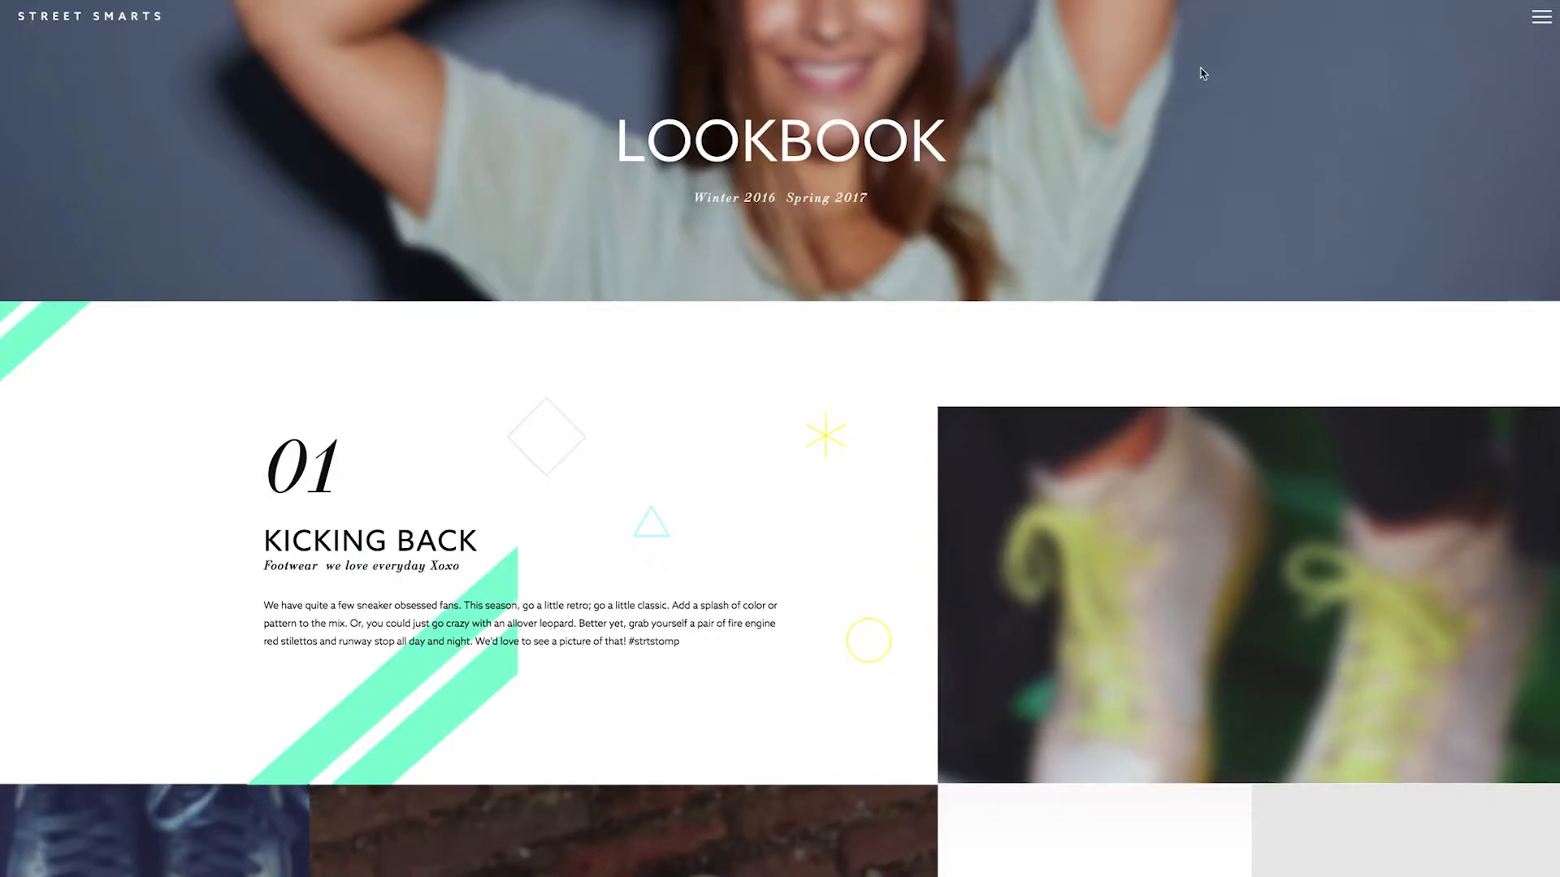
click(1541, 18)
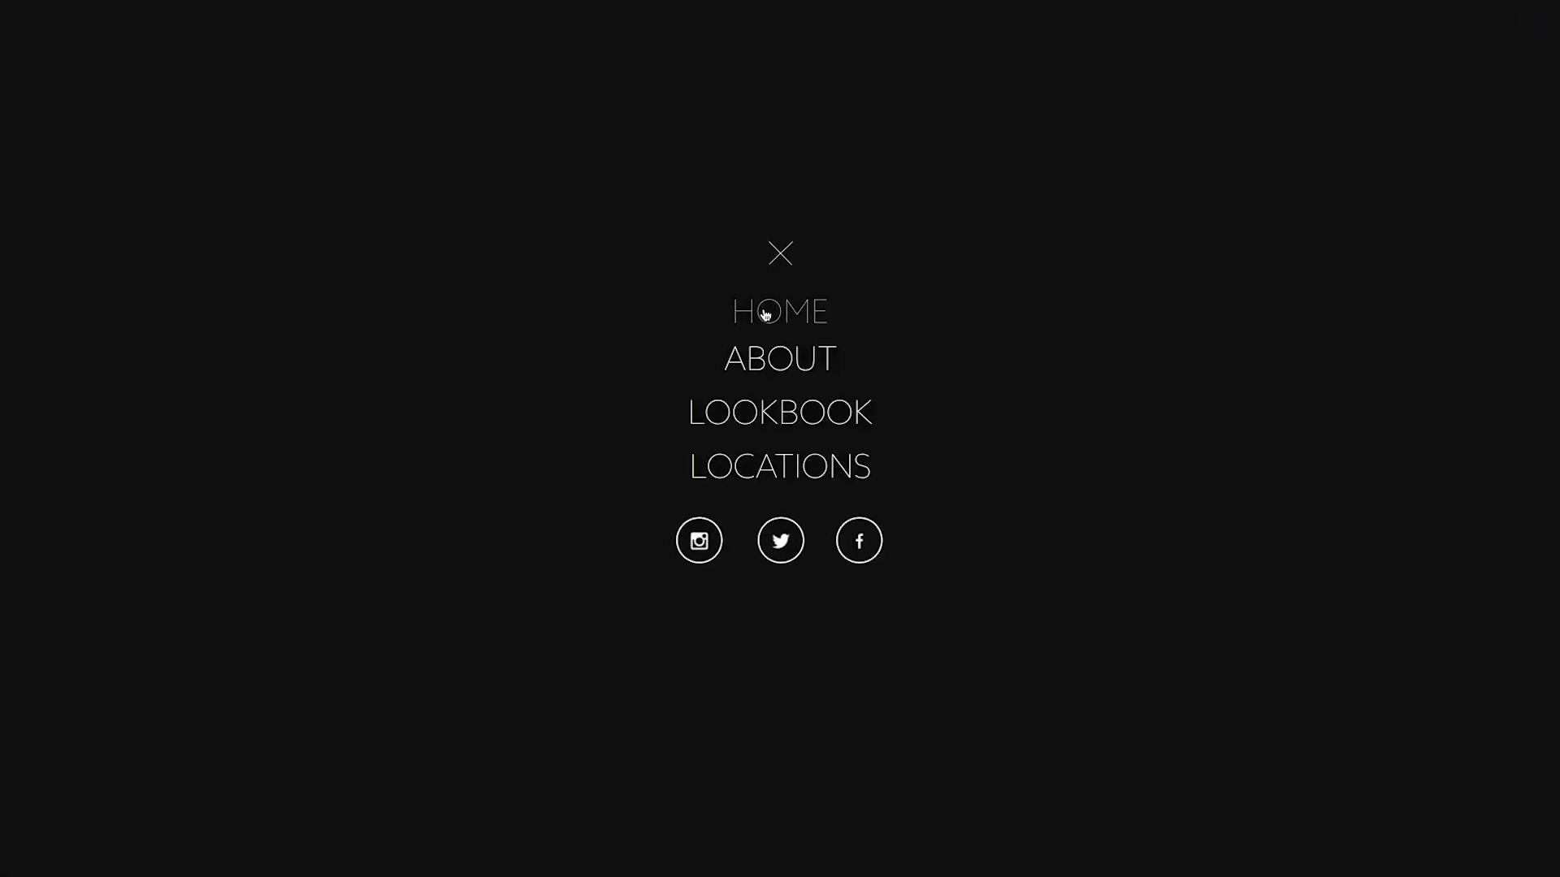
click(763, 313)
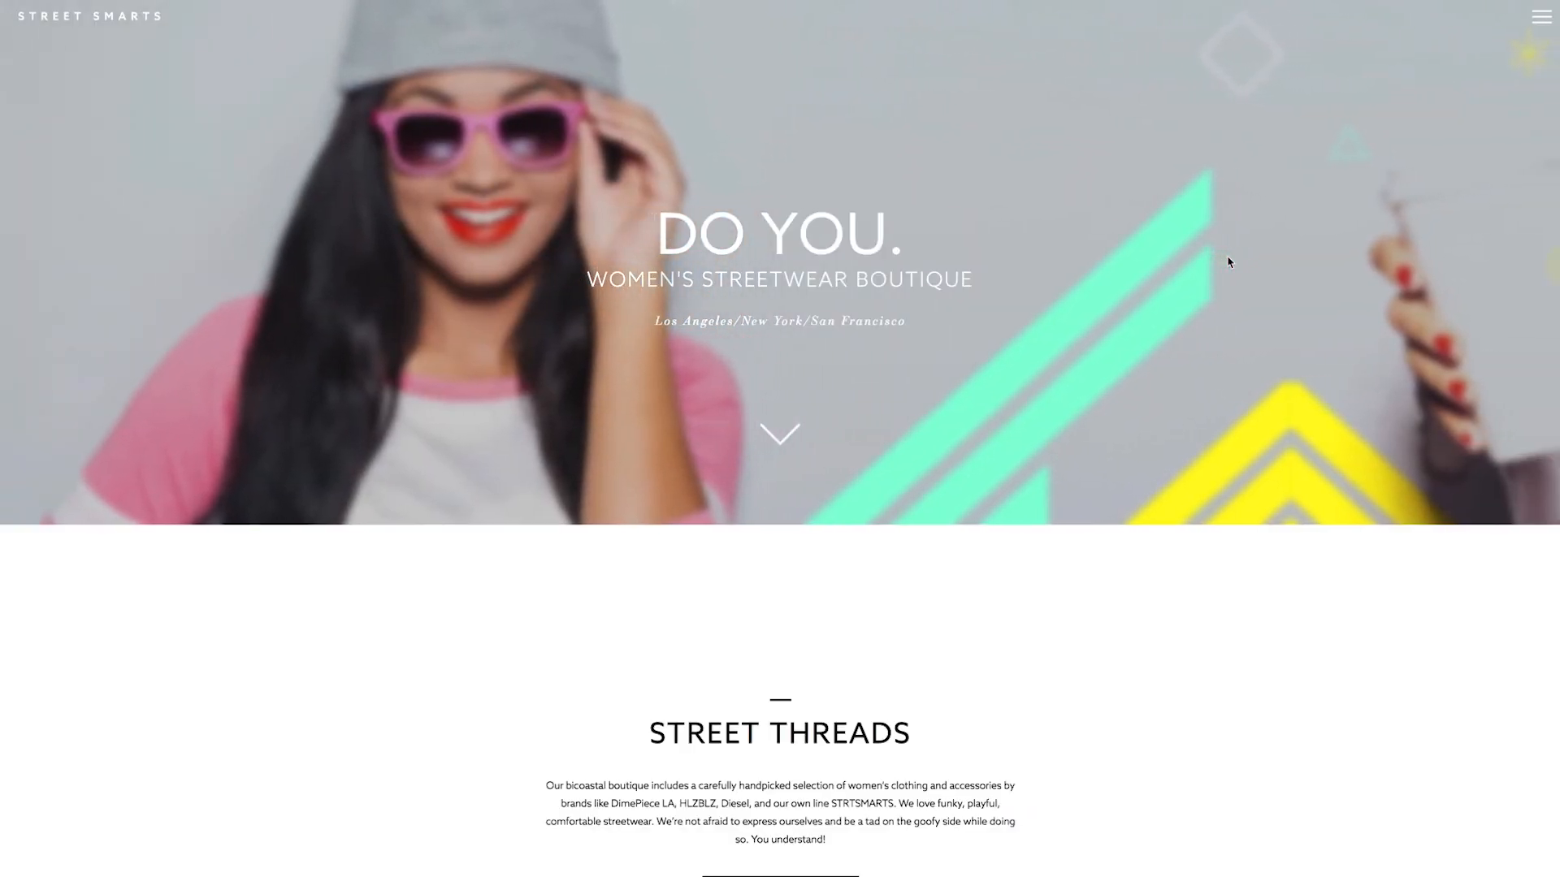
scroll(1229, 260, down, 10)
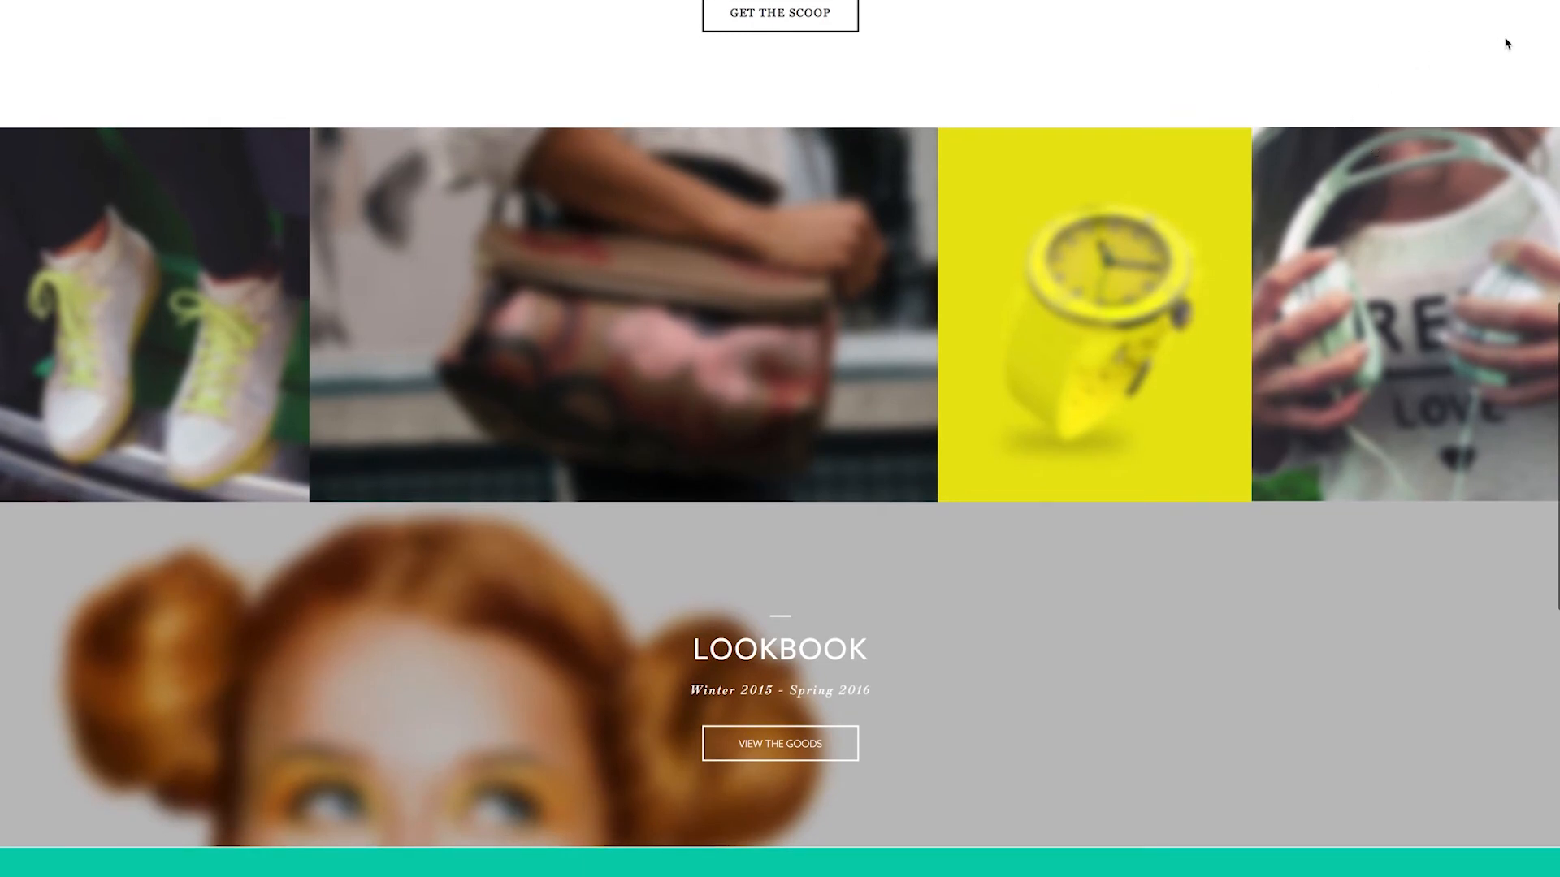
mouse_move(1557, 36)
mouse_down()
mouse_move(1153, 40)
mouse_move(1558, 57)
mouse_up()
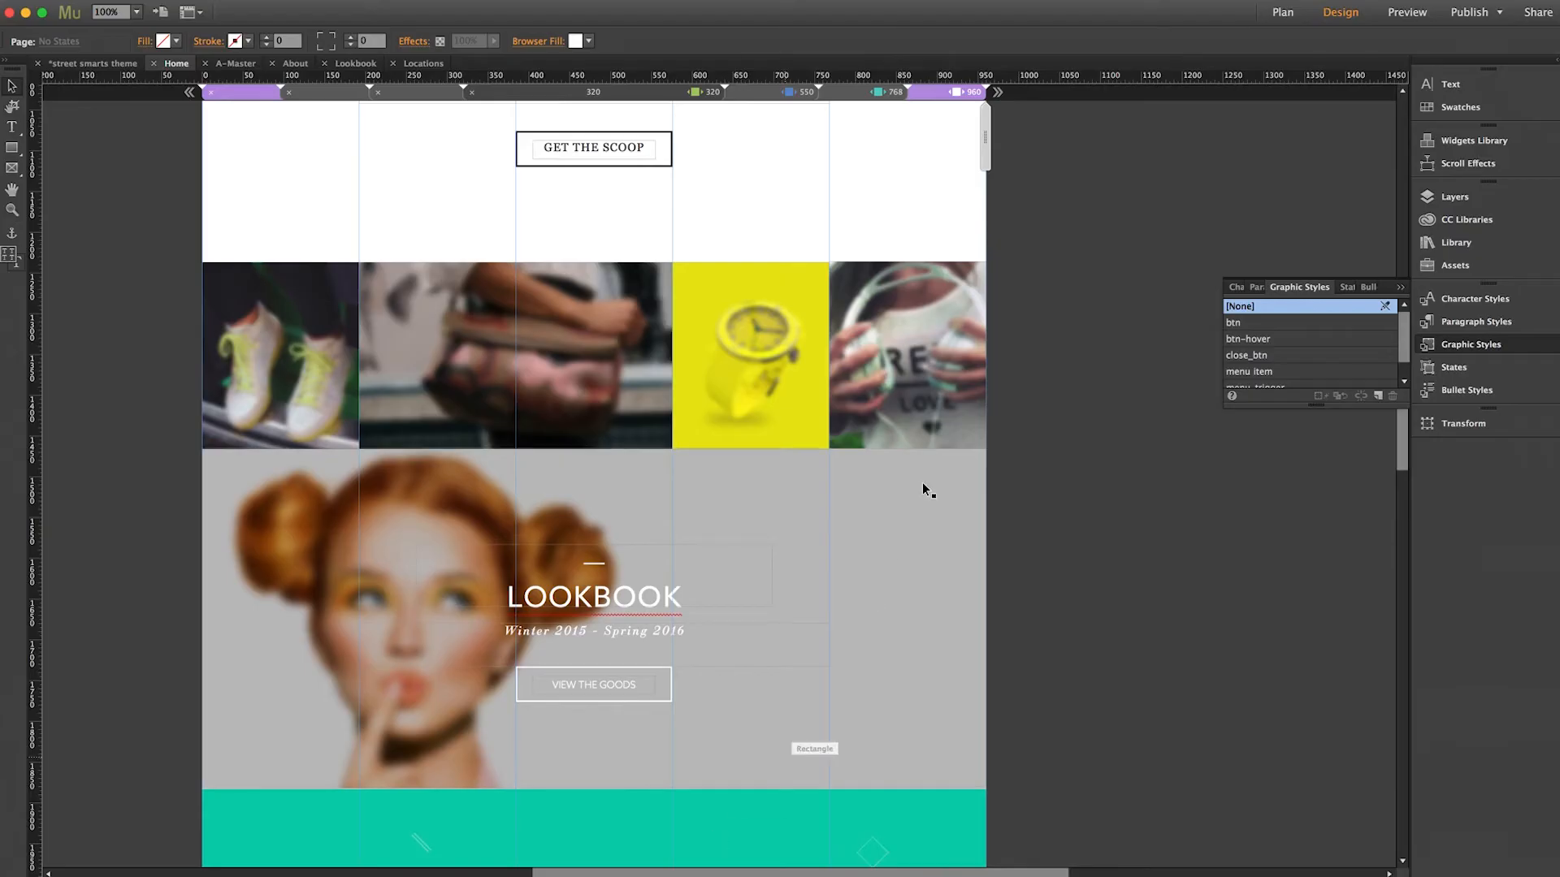
Back in Muse, check the resize setting of the sneaker image in the Home page's product image row and select the neighbouring bag image
click(261, 360)
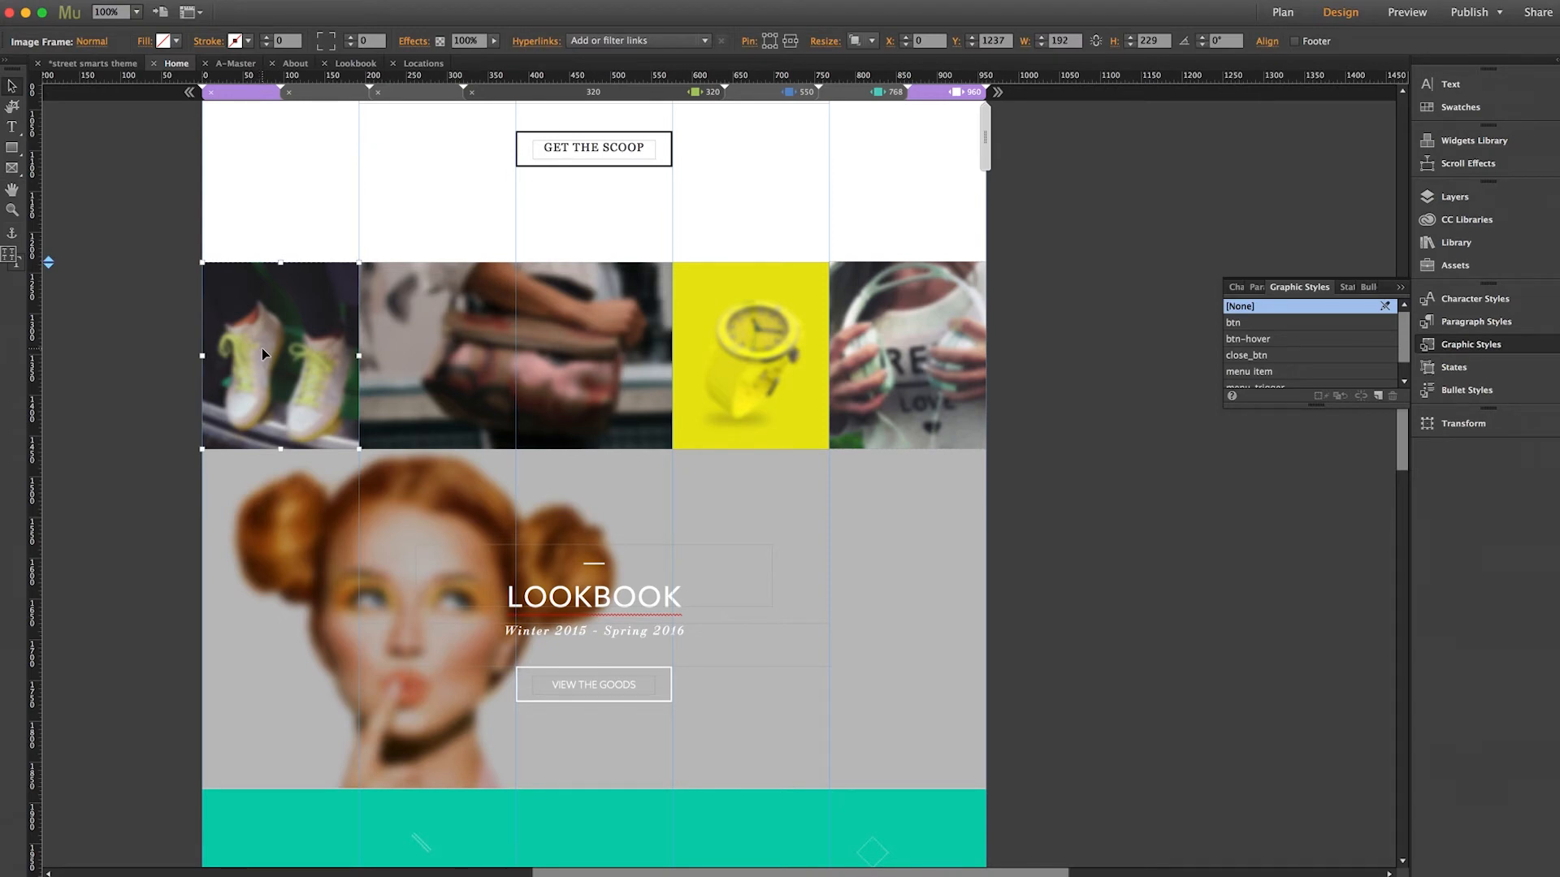
click(871, 41)
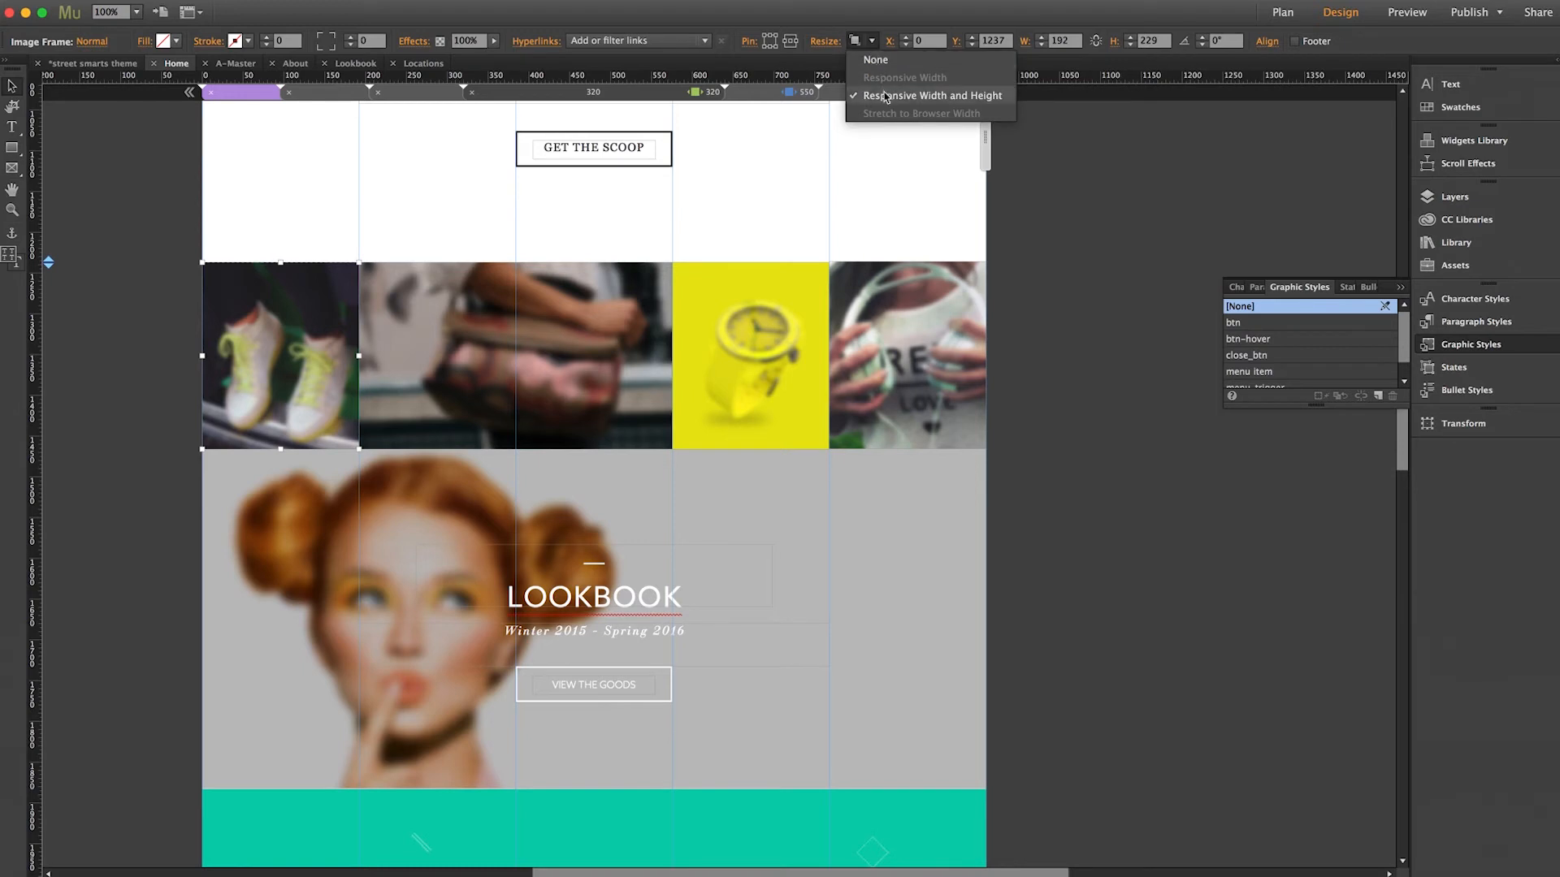
click(874, 42)
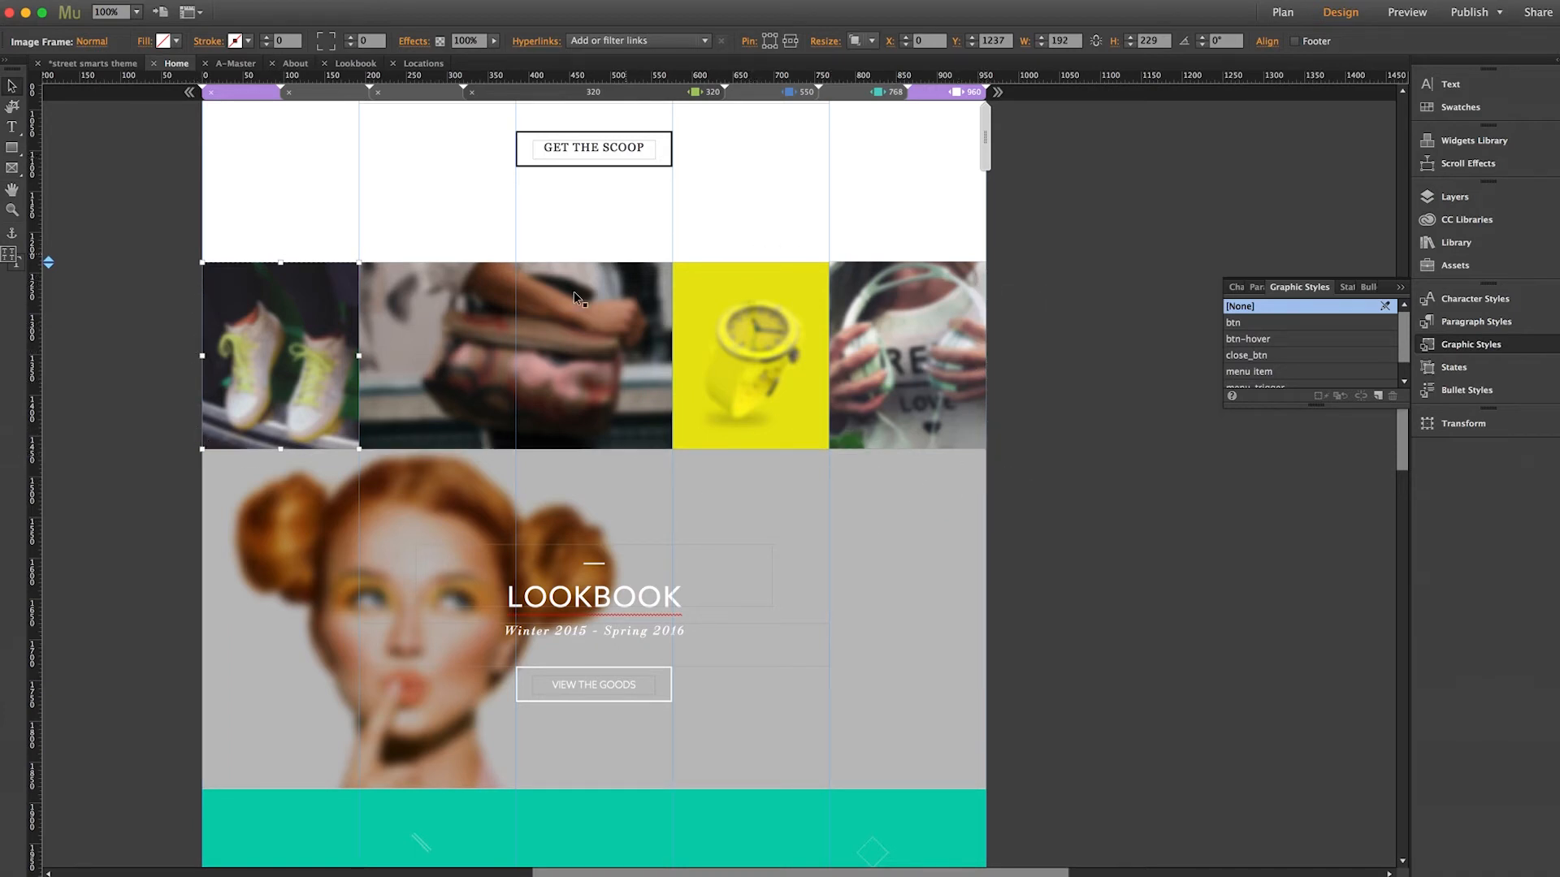
click(525, 309)
click(1048, 429)
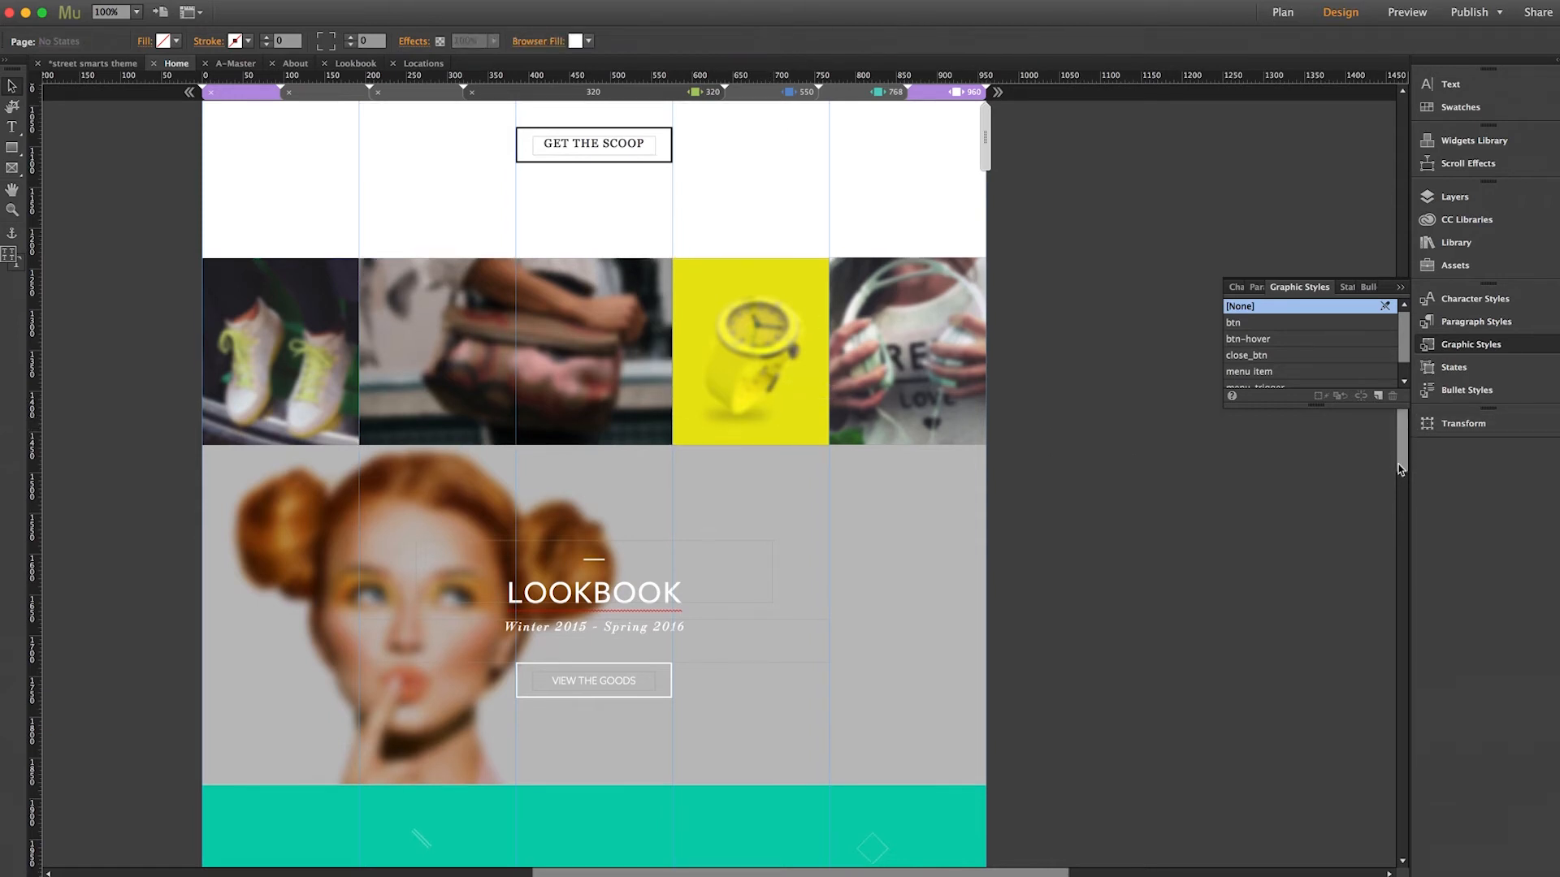
Check the fill image and fitting of the Lookbook section's background rectangle on the Home page
drag(1404, 441, 1397, 494)
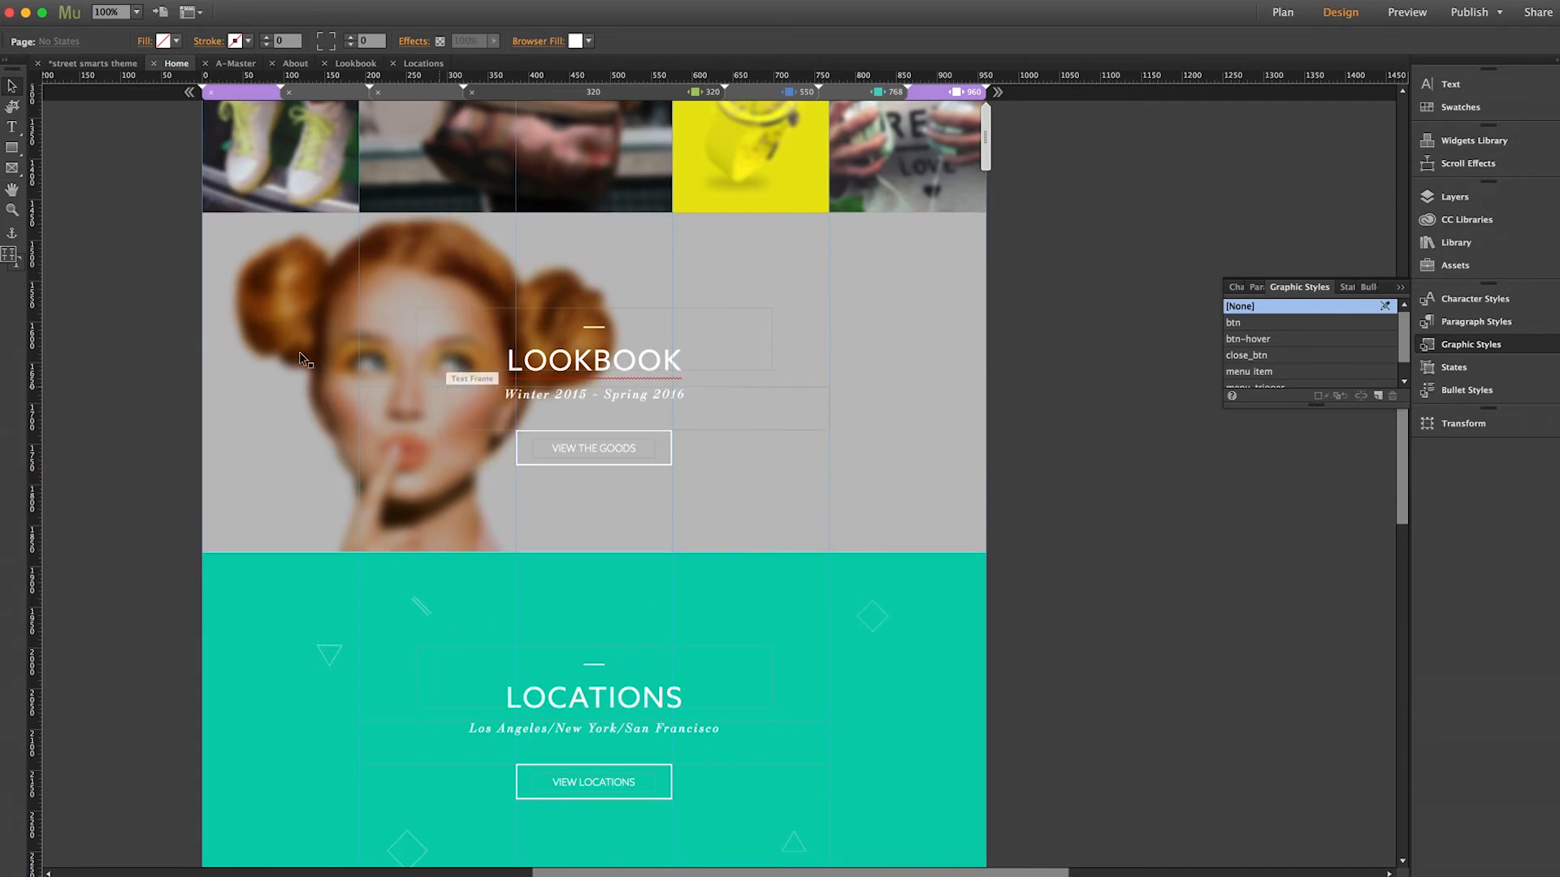
click(265, 348)
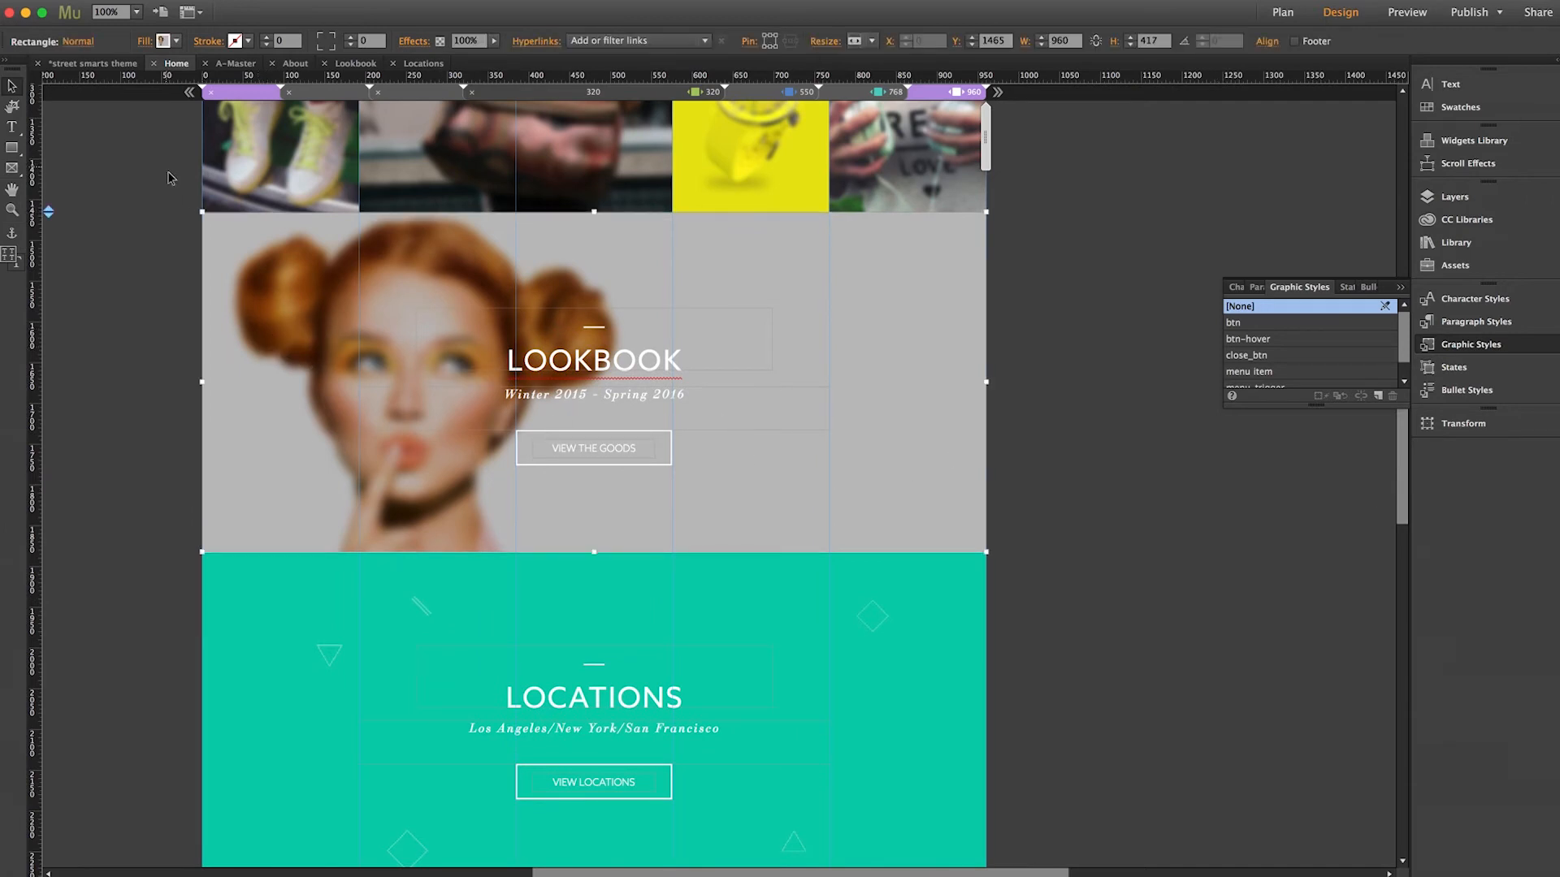
click(147, 44)
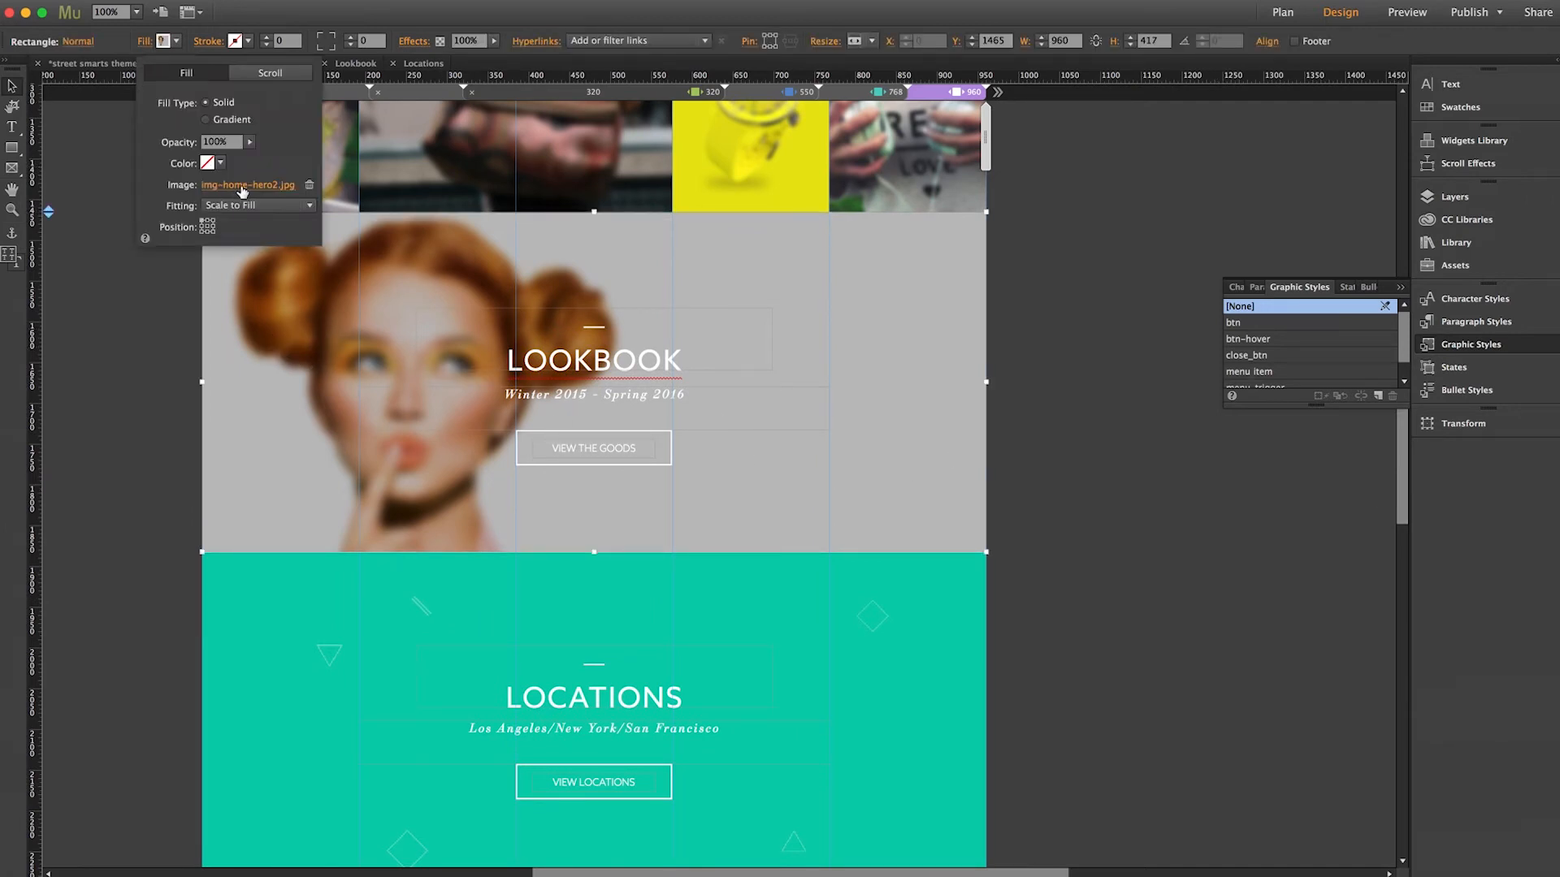
click(132, 359)
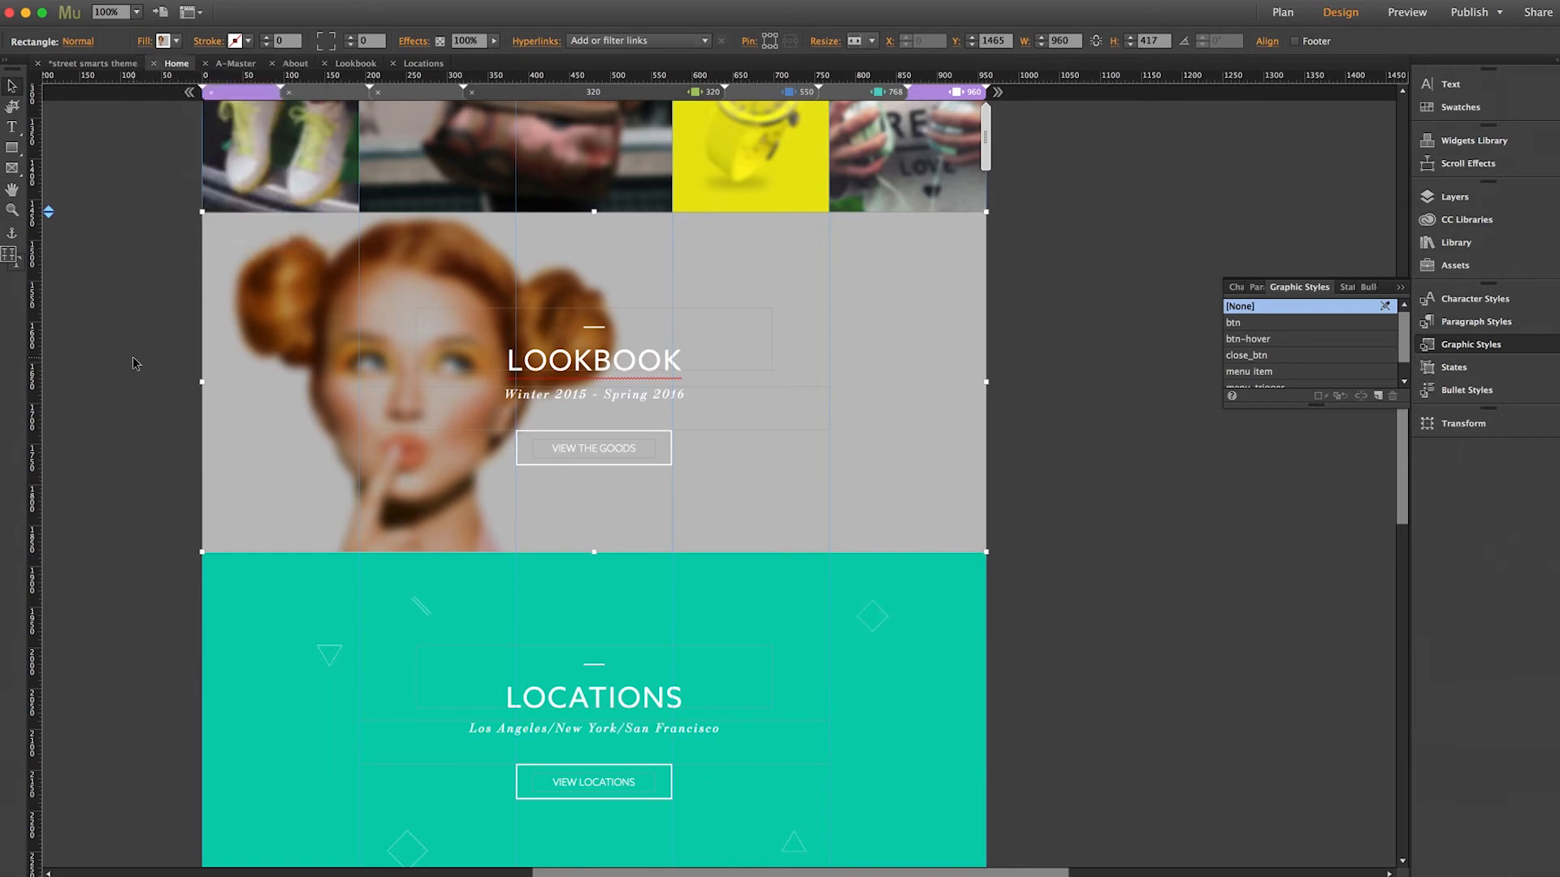
Check the Locations section's background rectangle and the graphic style and hyperlink of the VIEW THE GOODS button
click(311, 592)
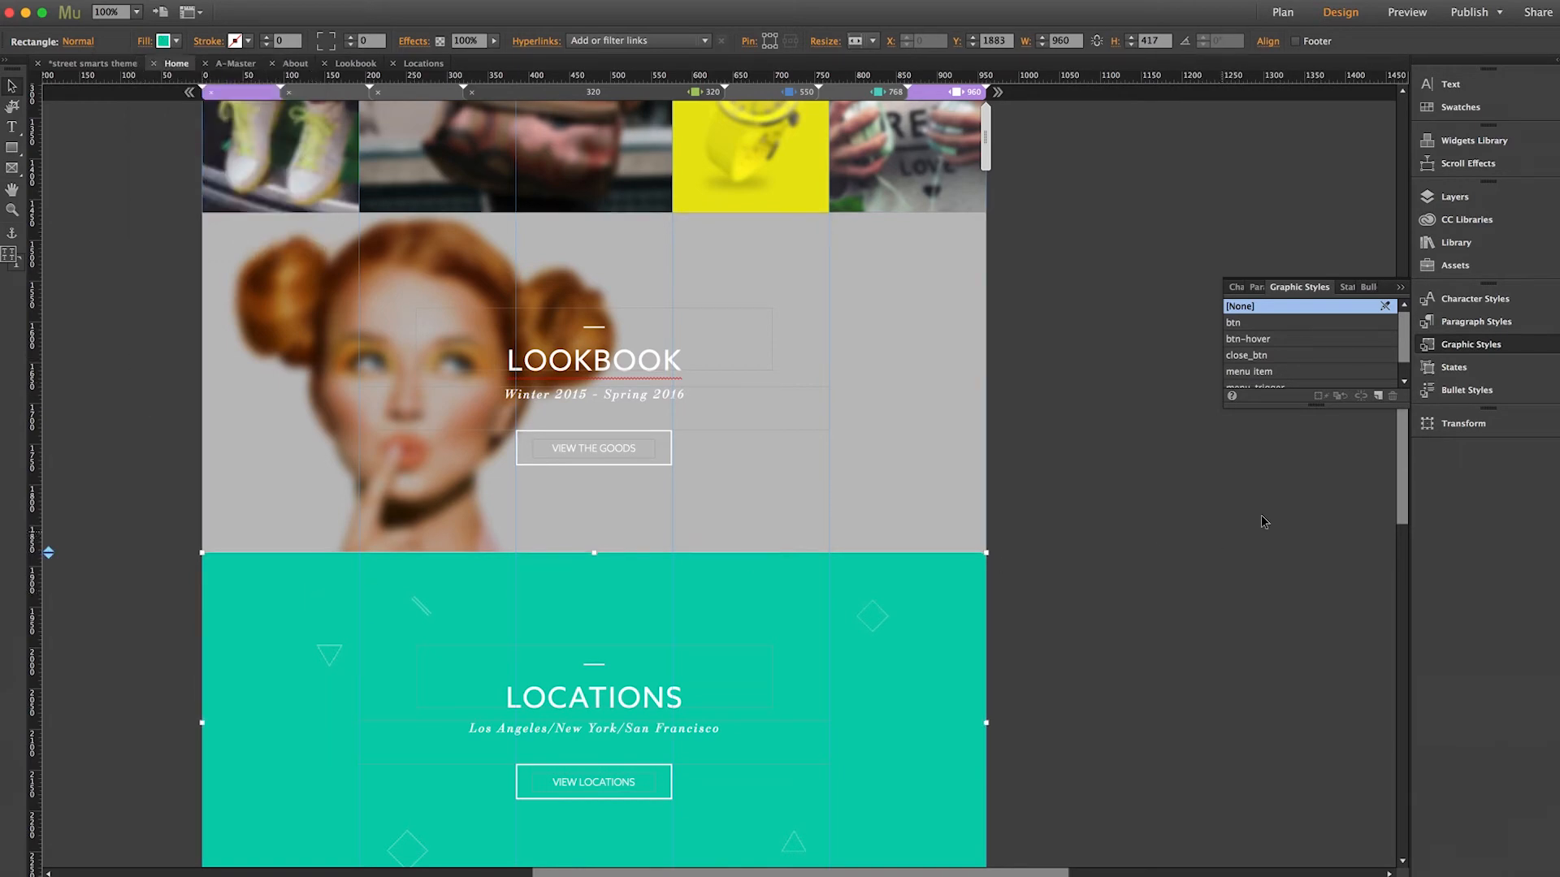
drag(1403, 483, 1403, 494)
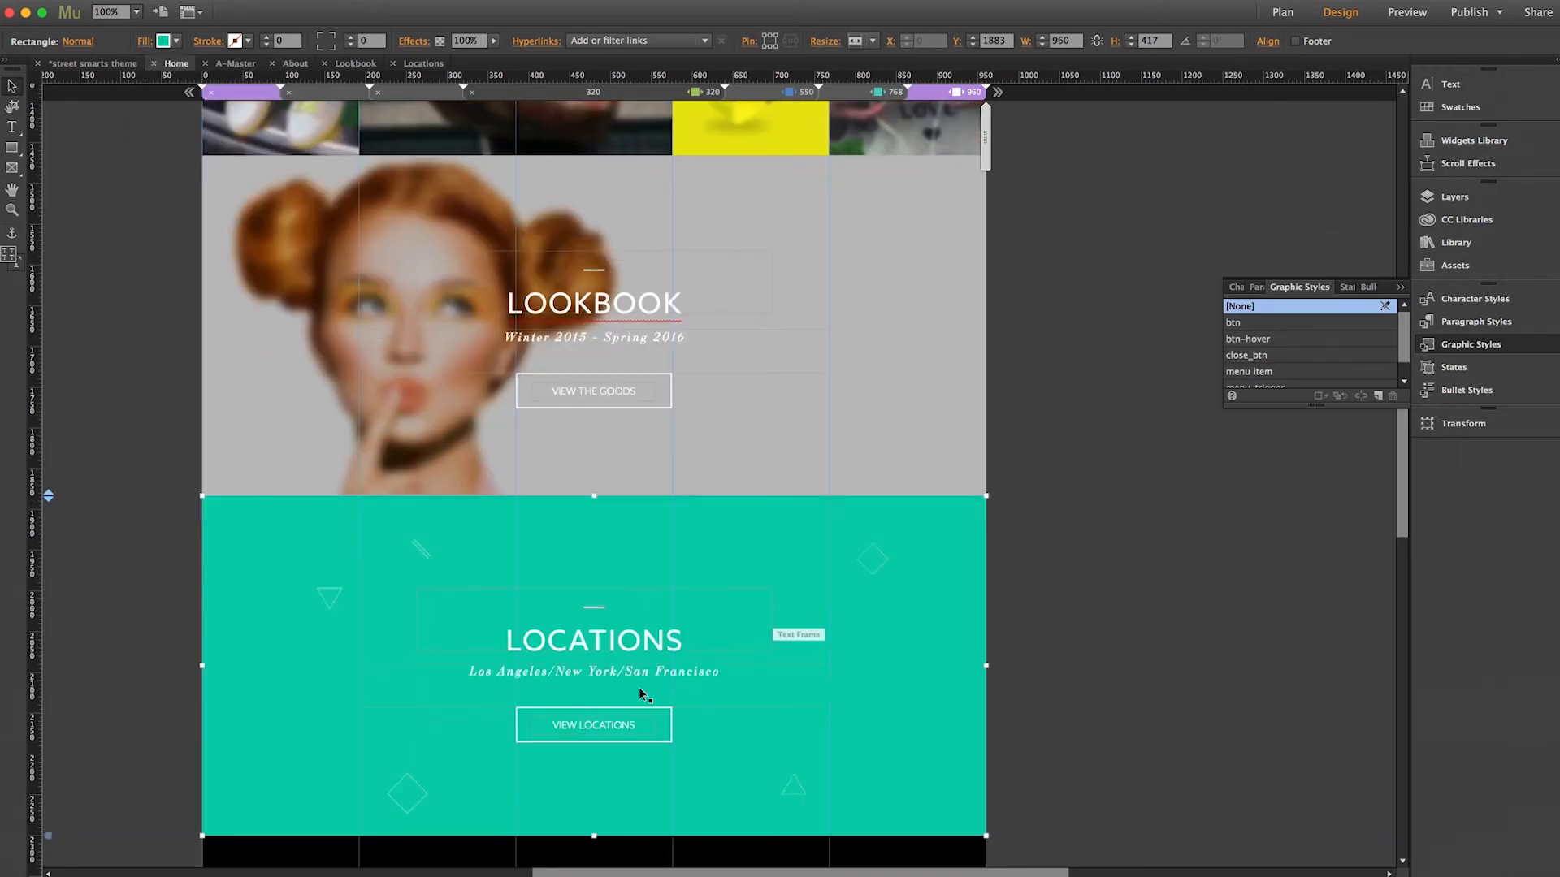
click(611, 724)
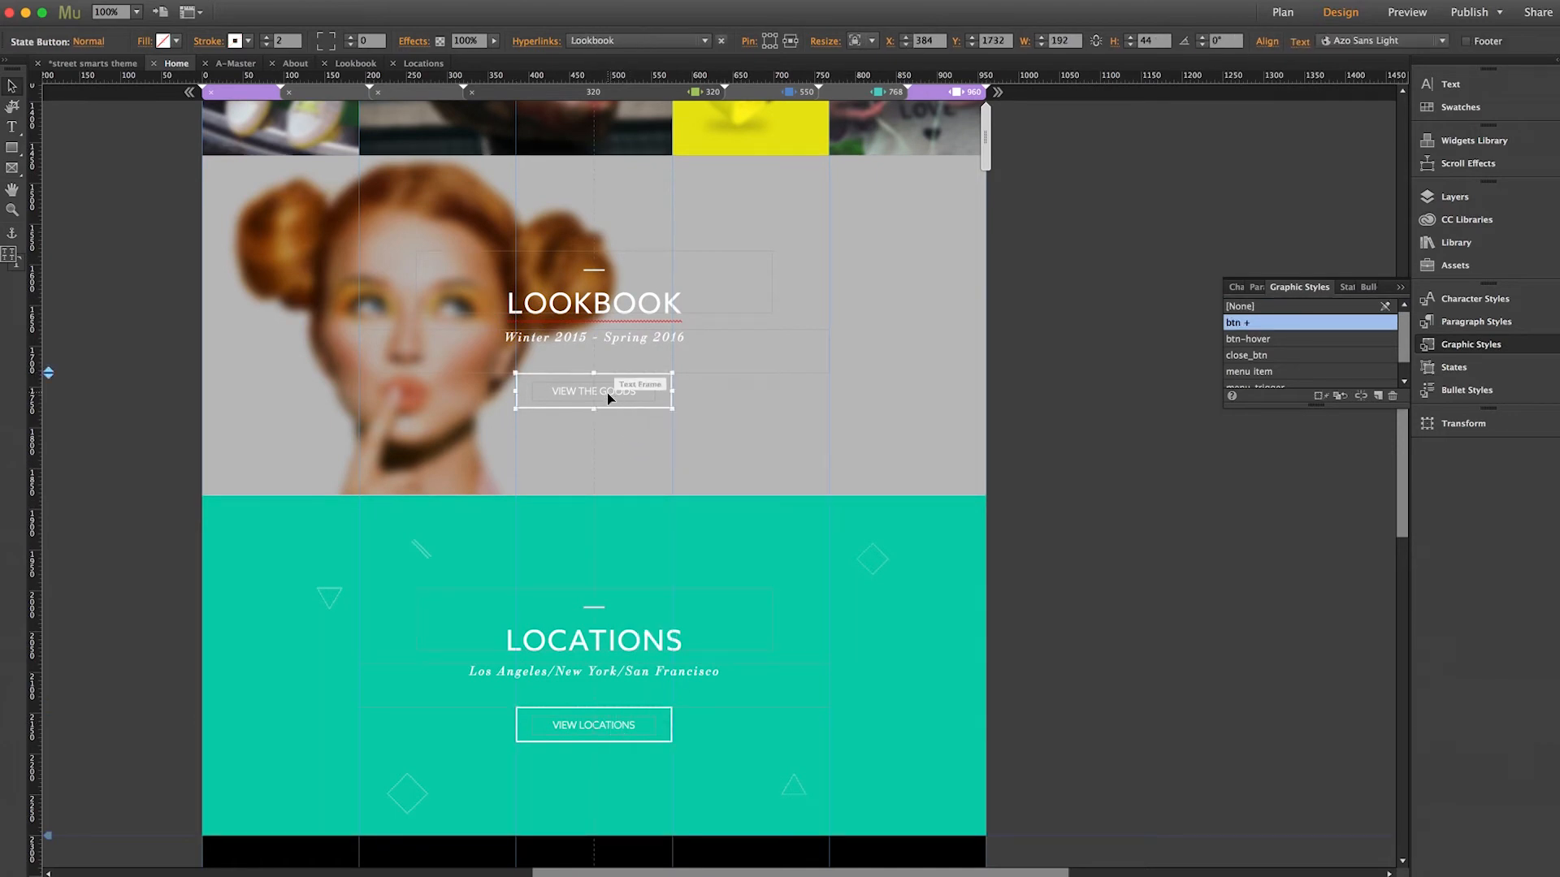
click(1013, 344)
Open the About page from the site plan and collapse the graphic styles list
click(1277, 14)
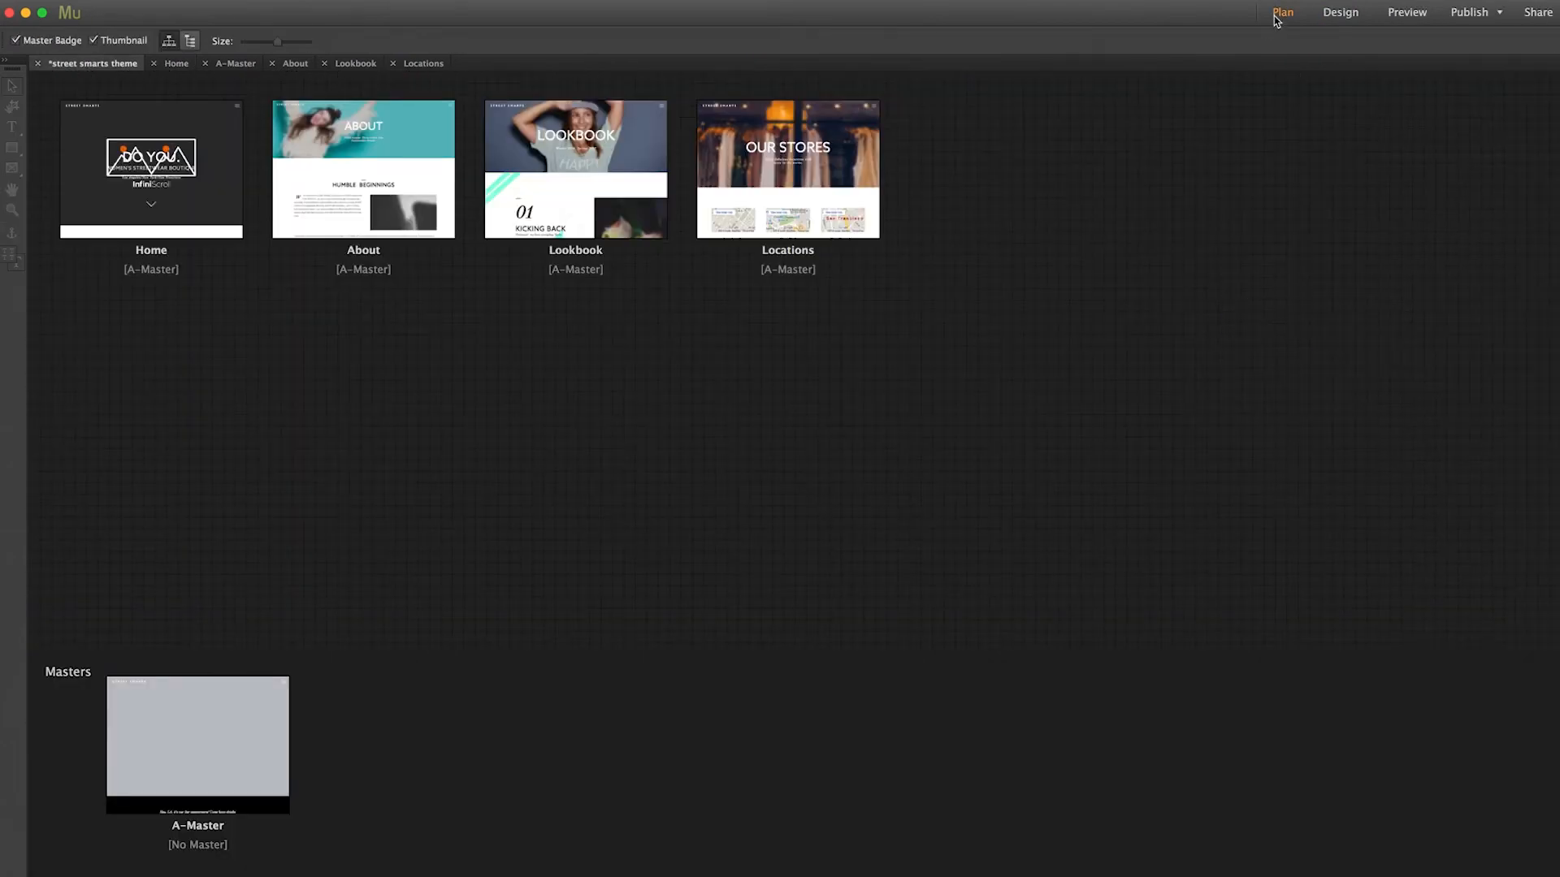
double_click(329, 143)
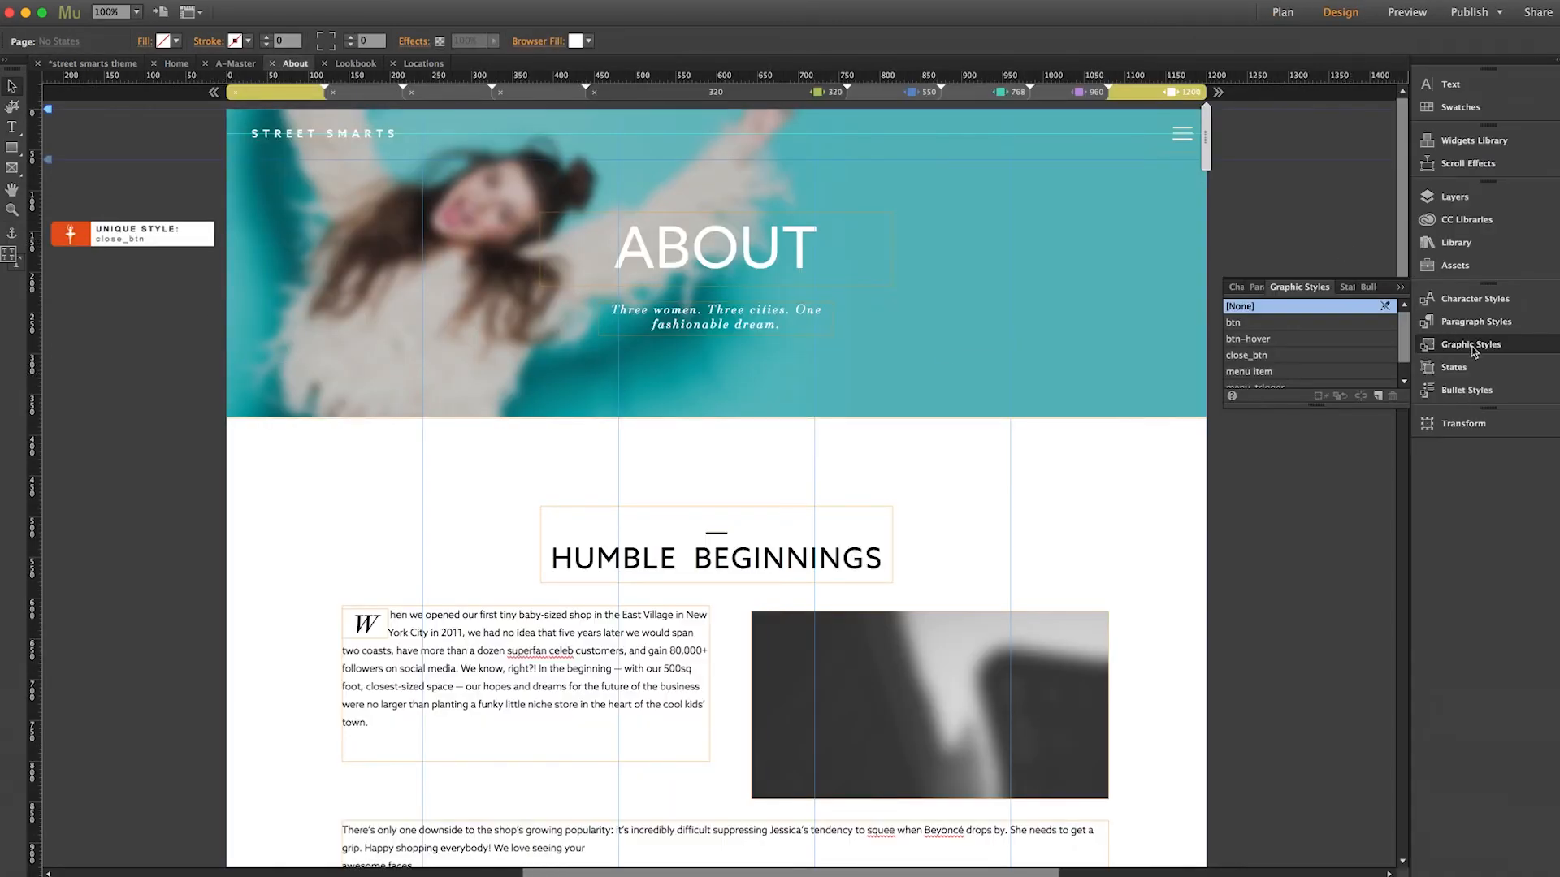
click(1470, 345)
Switch to the browser preview, go to its About page through the lightbox menu, and review the Humble Beginnings and Founders sections
drag(1403, 277, 1403, 291)
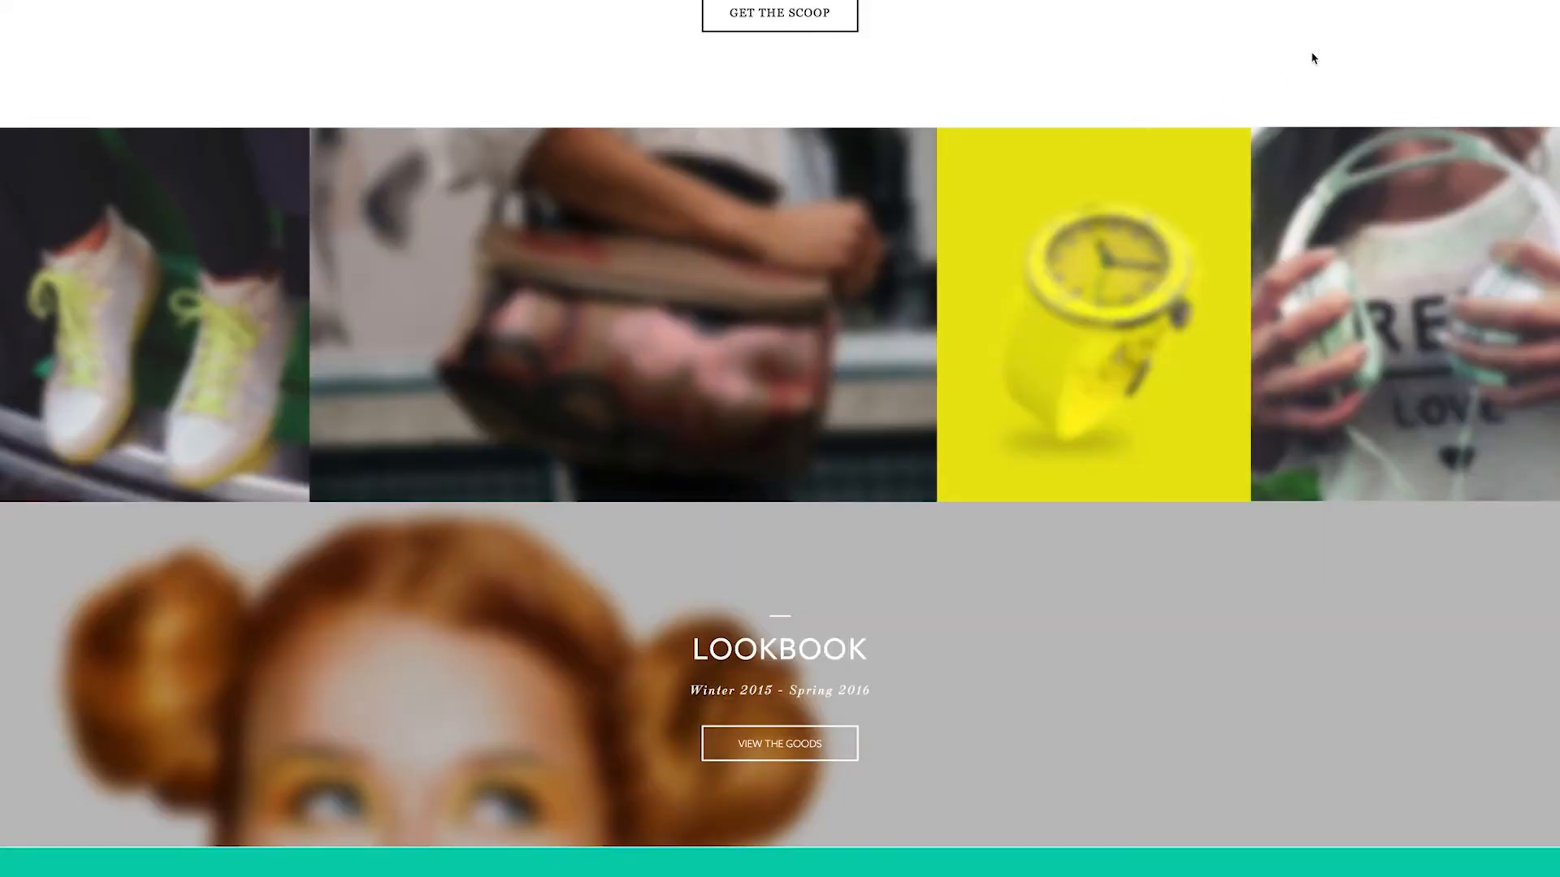
scroll(1309, 56, up, 15)
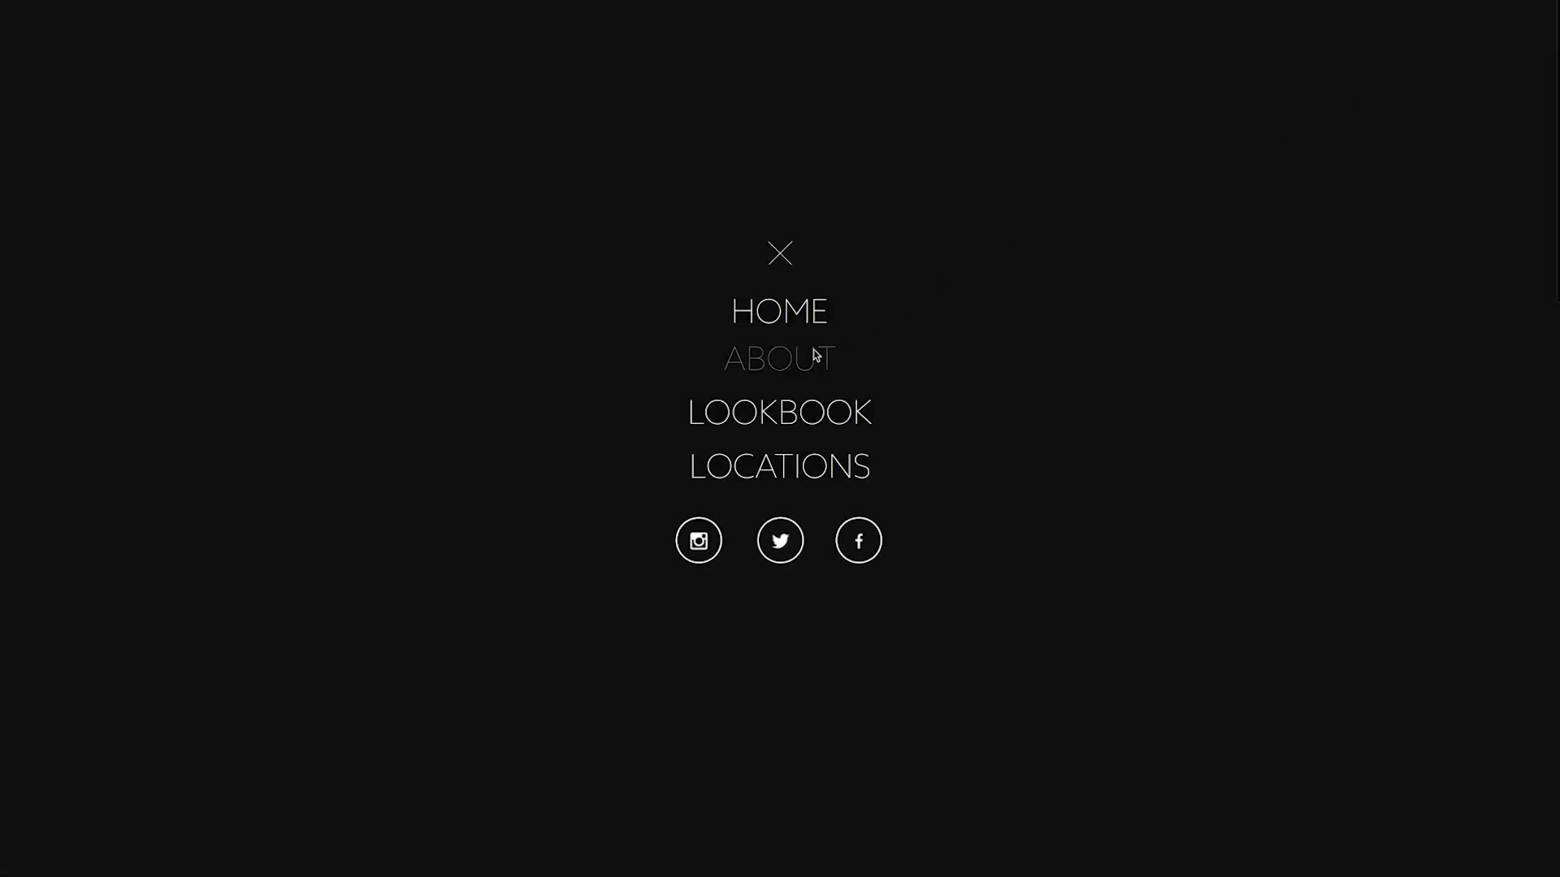
click(815, 355)
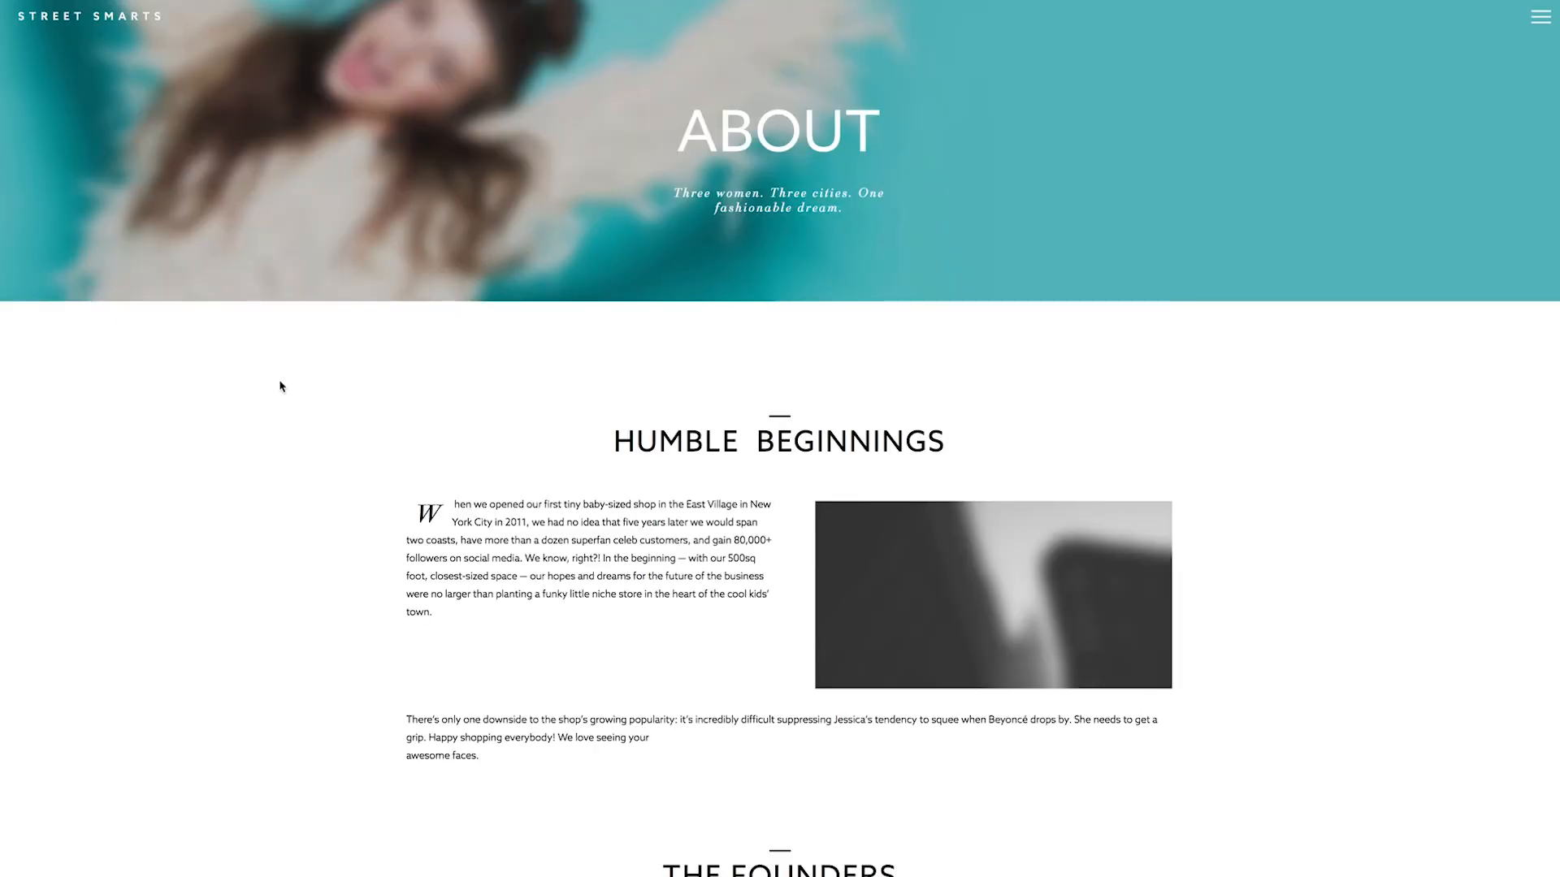
scroll(280, 387, down, 3)
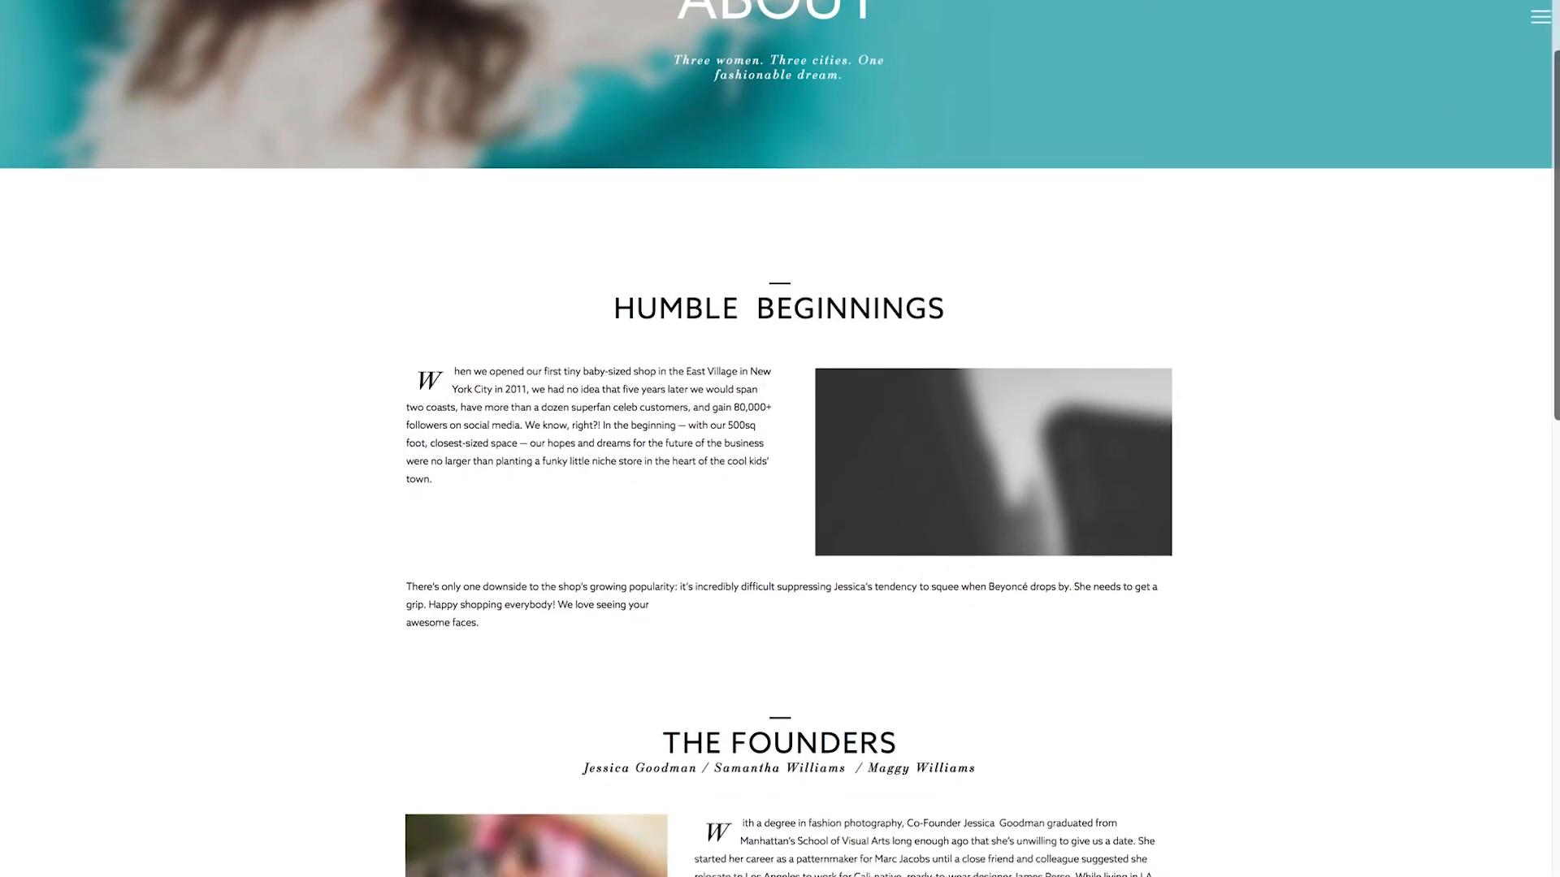
mouse_move(1558, 41)
mouse_down()
mouse_move(648, 33)
mouse_move(1559, 38)
mouse_up()
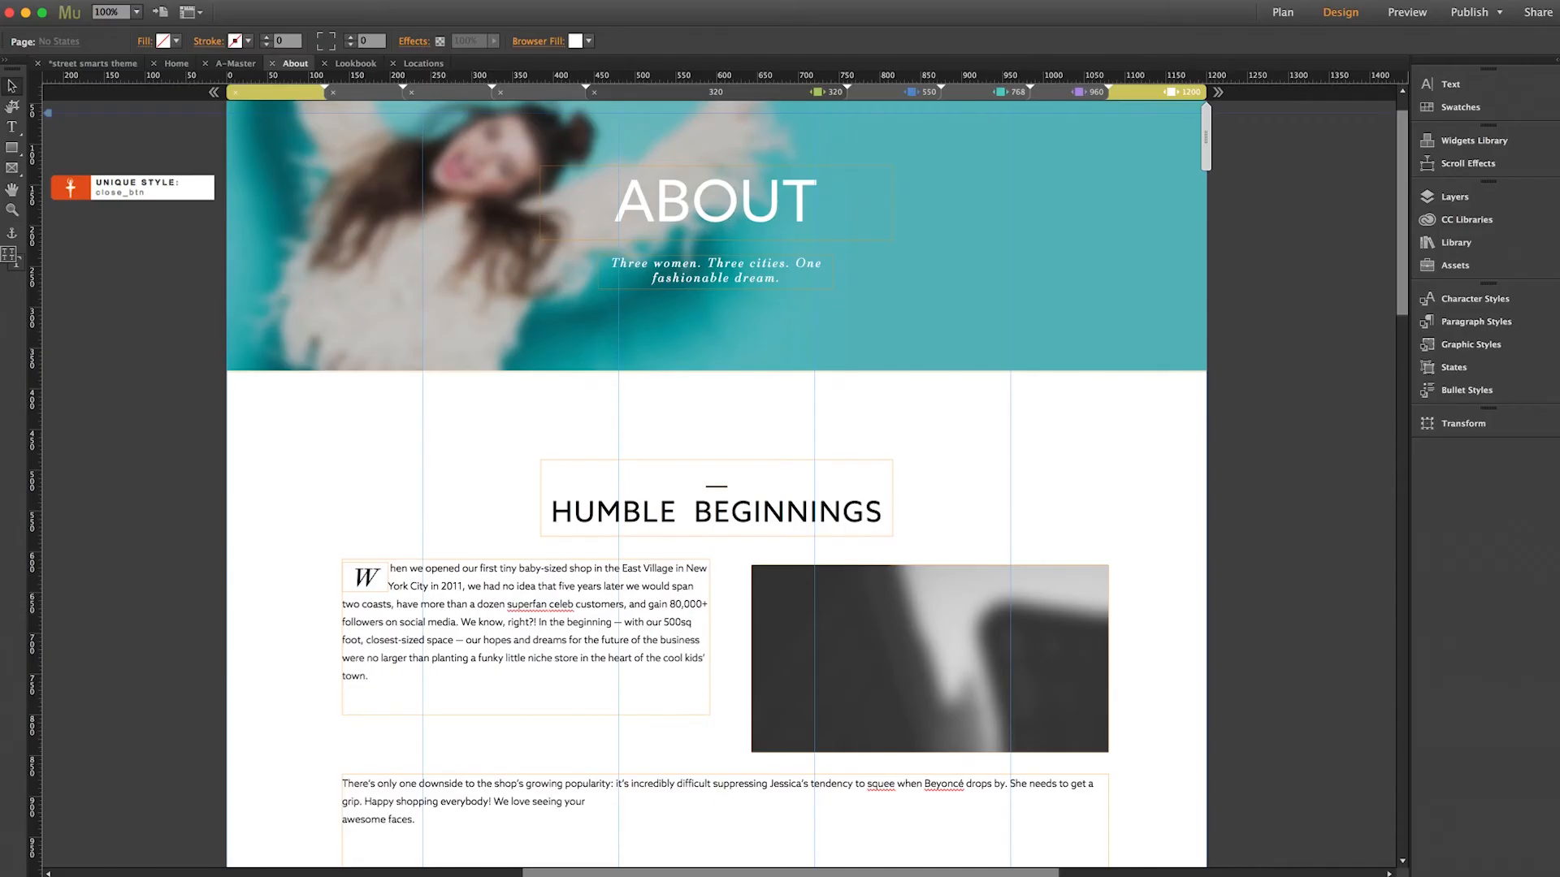
Check the resize options of the first Humble Beginnings text frame on the About page at the 1200 breakpoint
drag(1406, 227, 1399, 276)
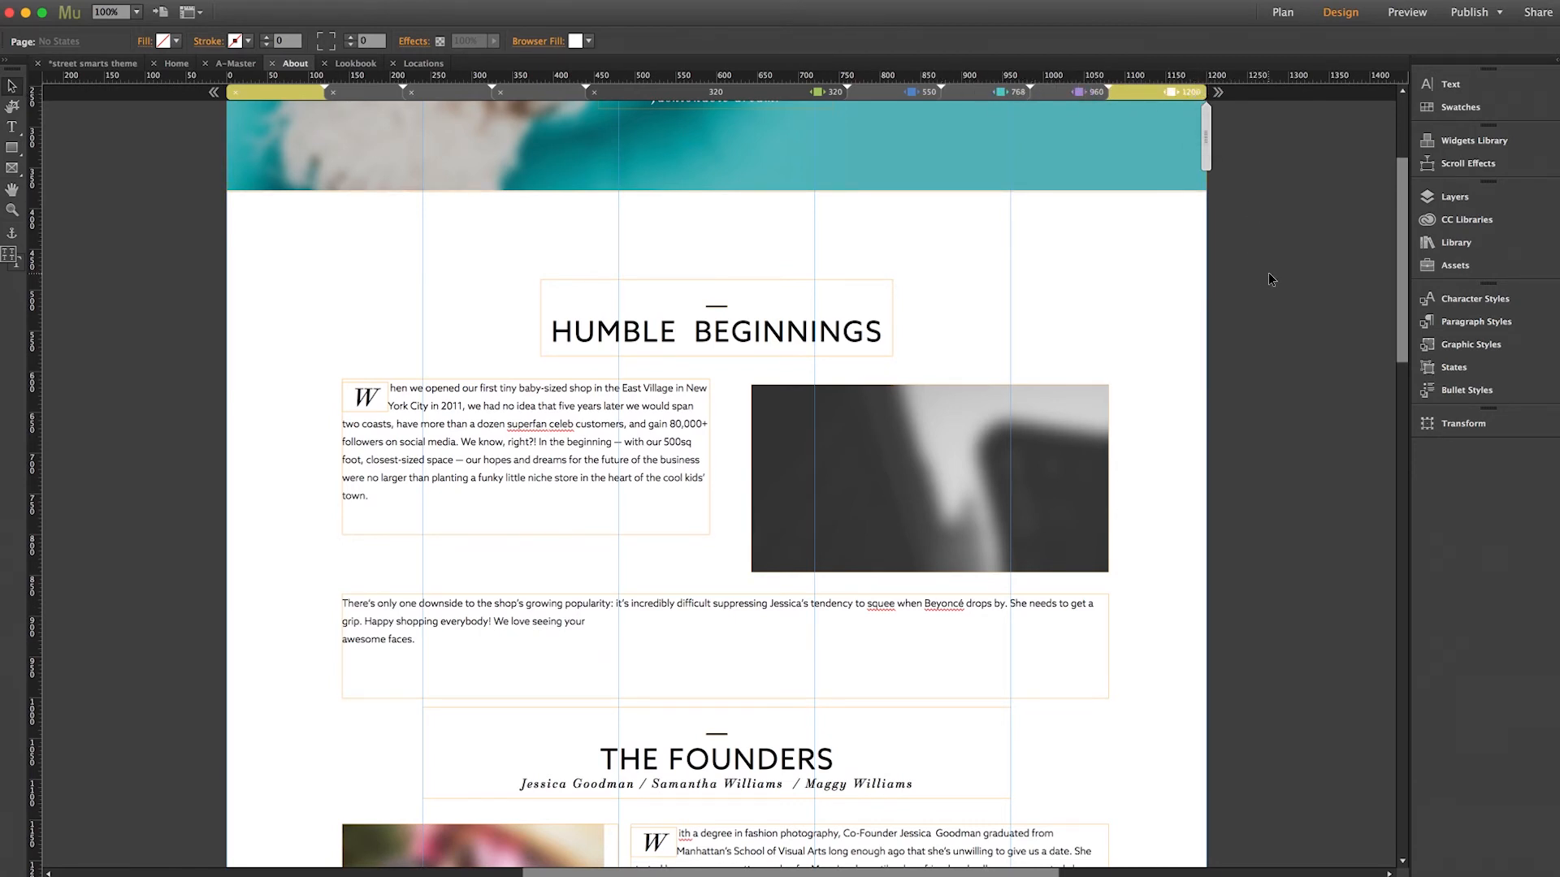
click(565, 436)
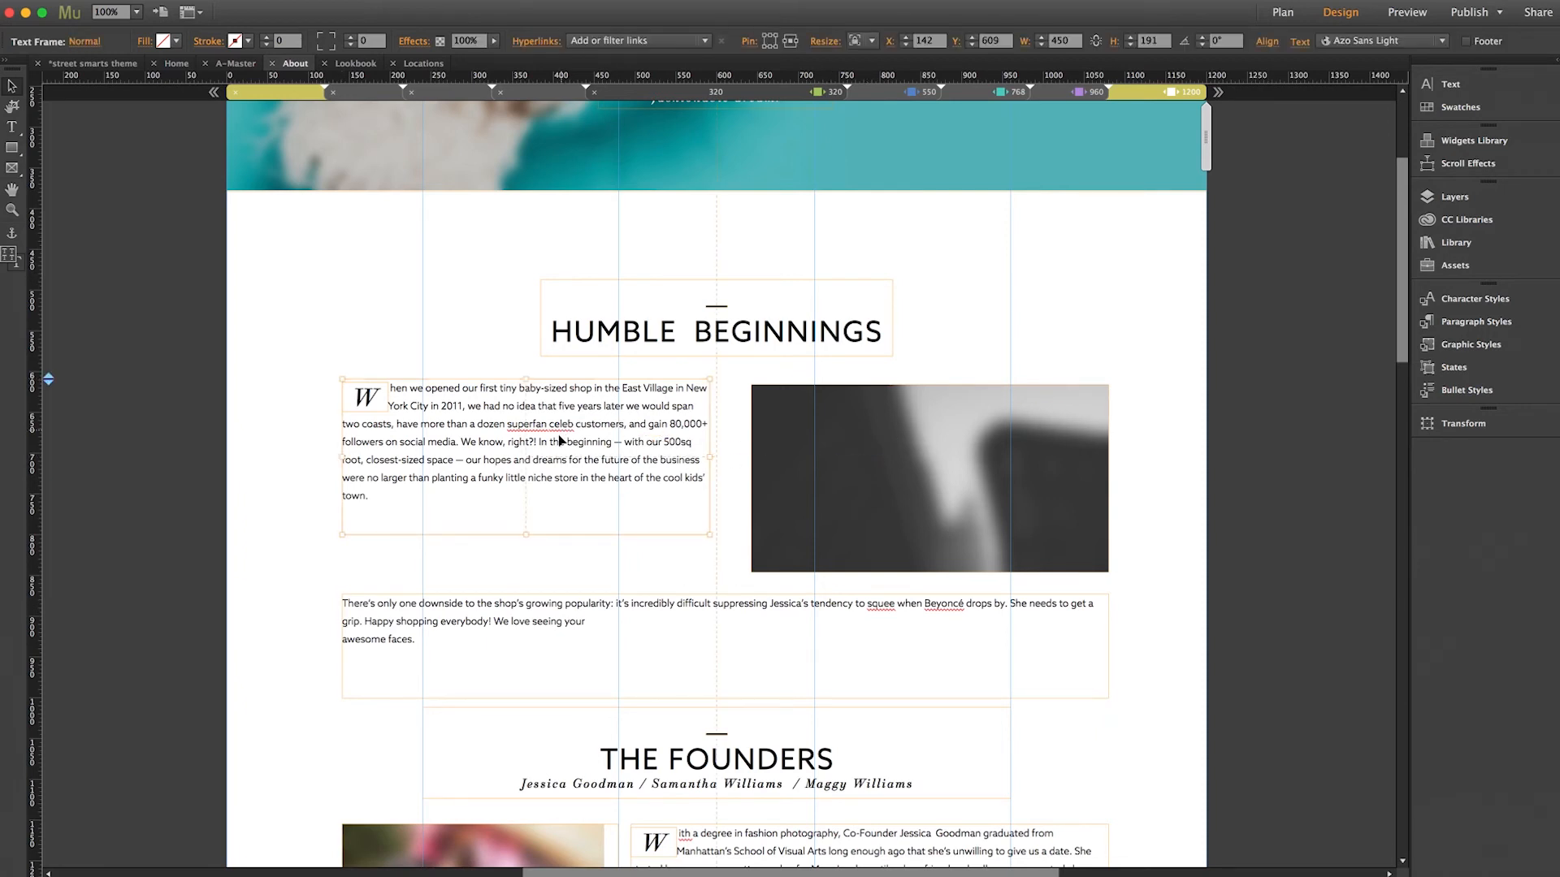
click(860, 41)
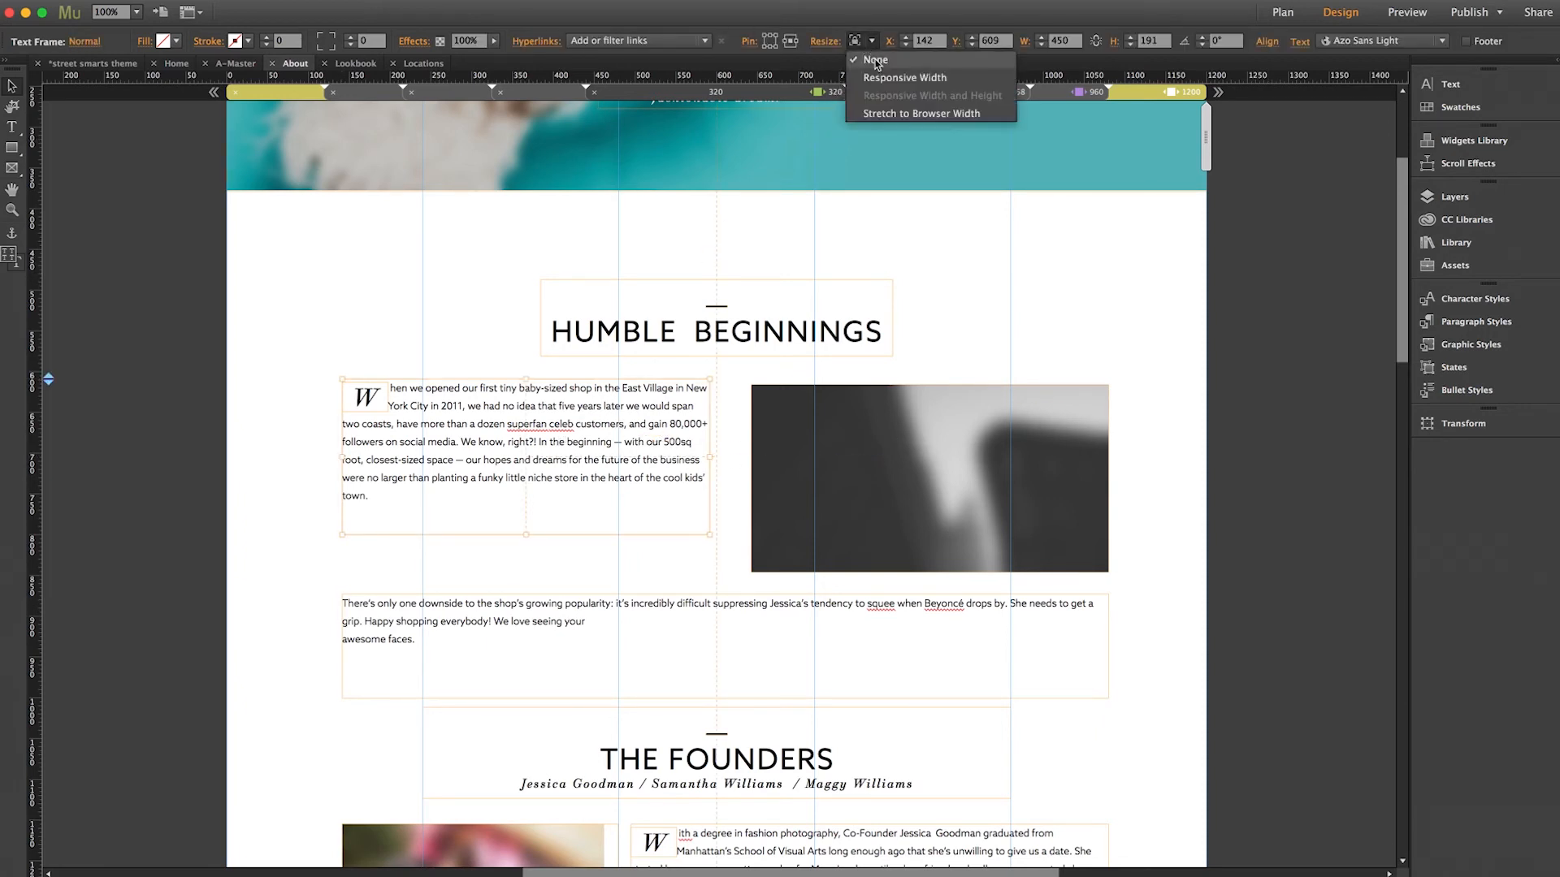
click(875, 59)
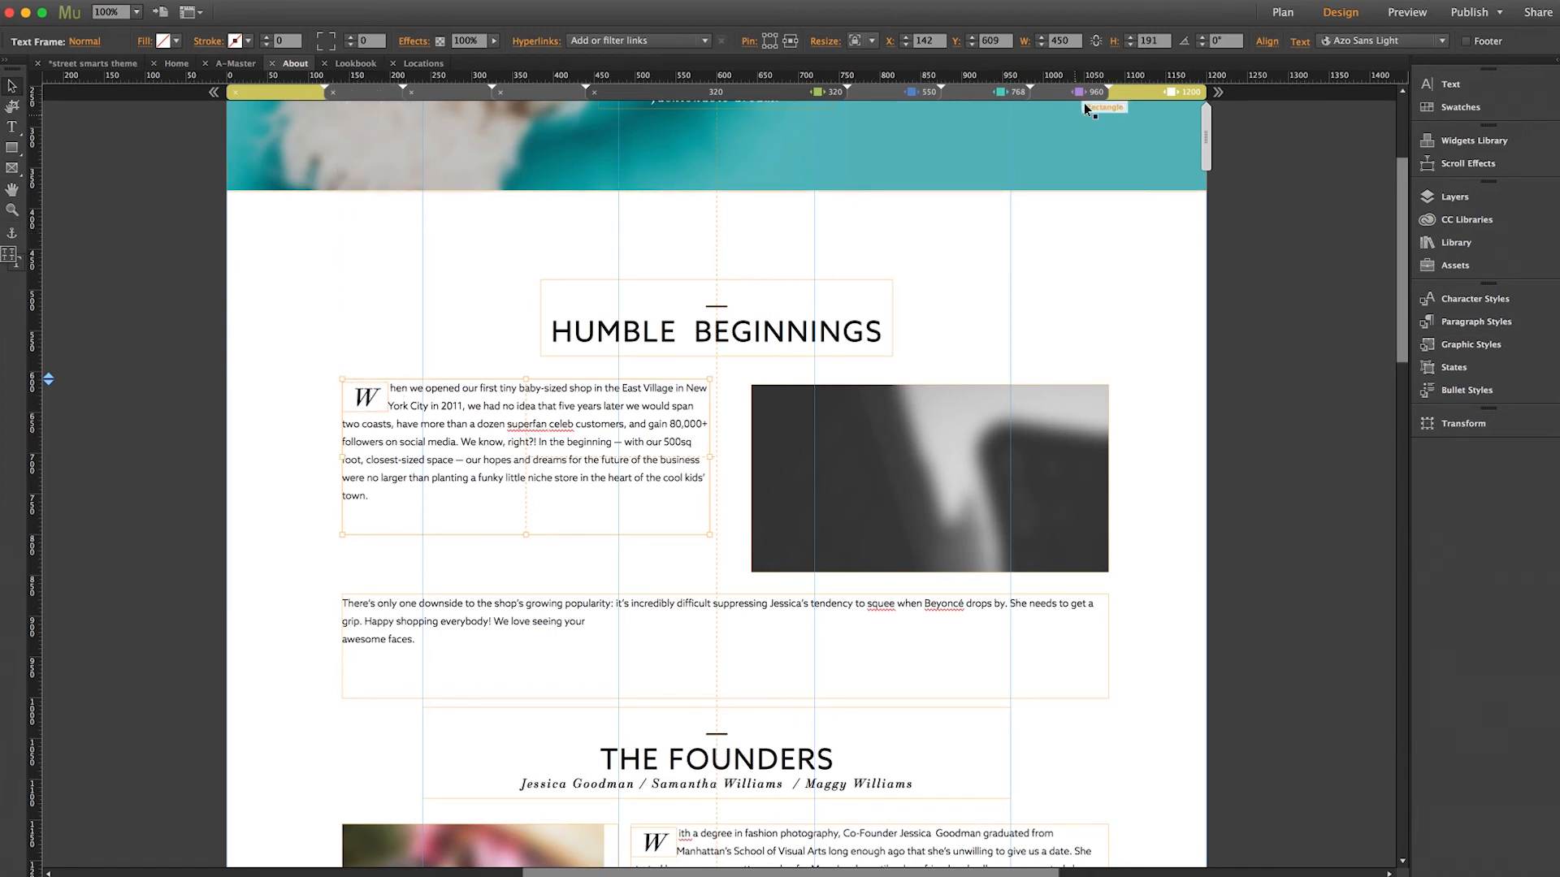
click(1106, 324)
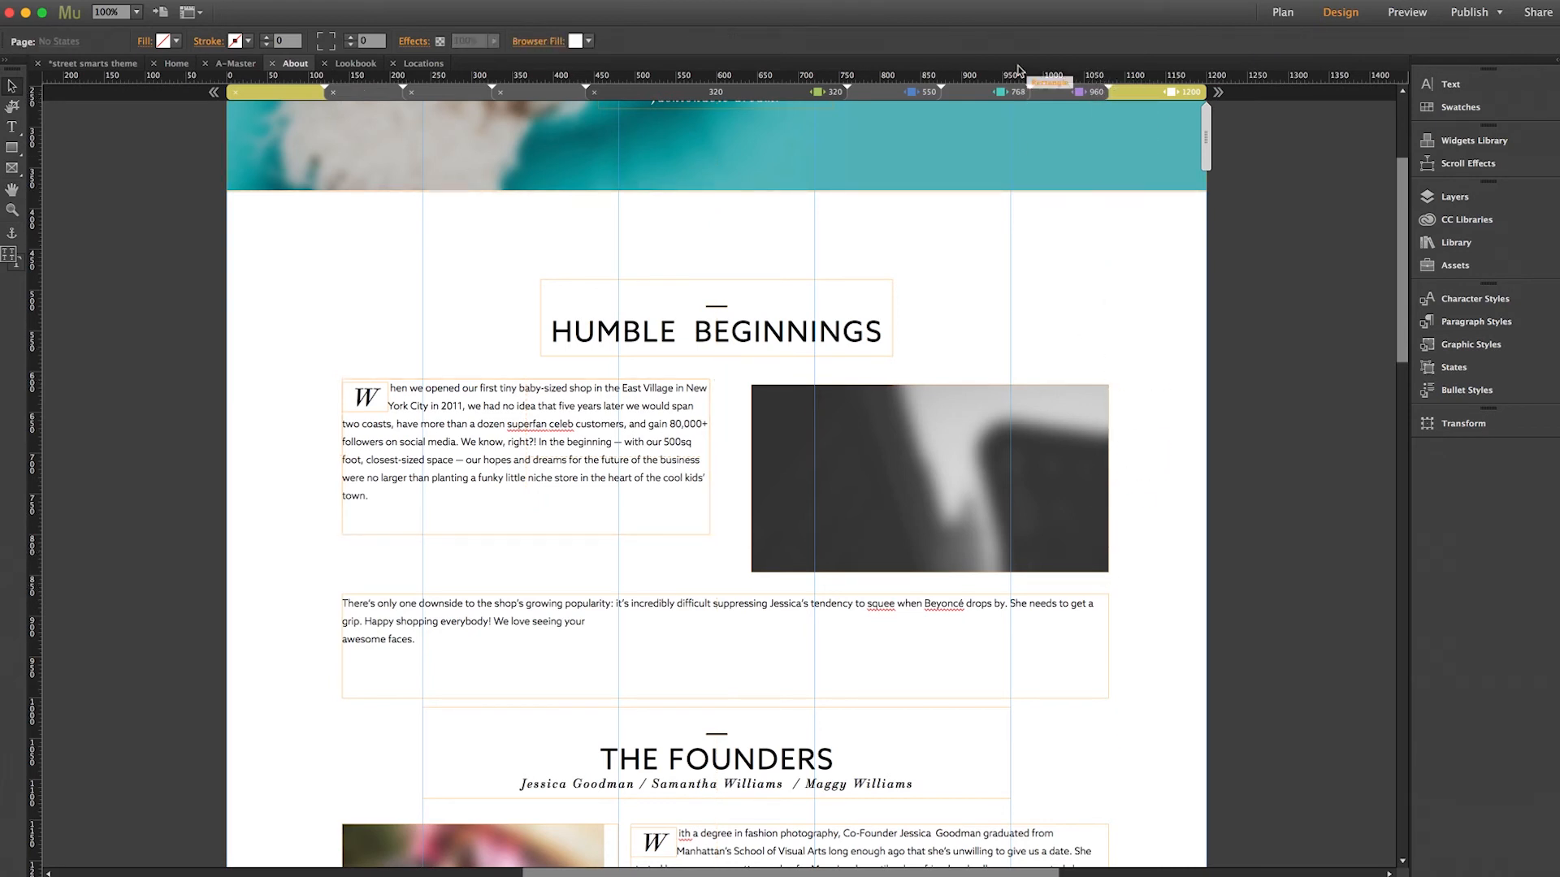
Switch the About page to the 960 breakpoint and check the resize options of the same Humble Beginnings text frame
click(1052, 93)
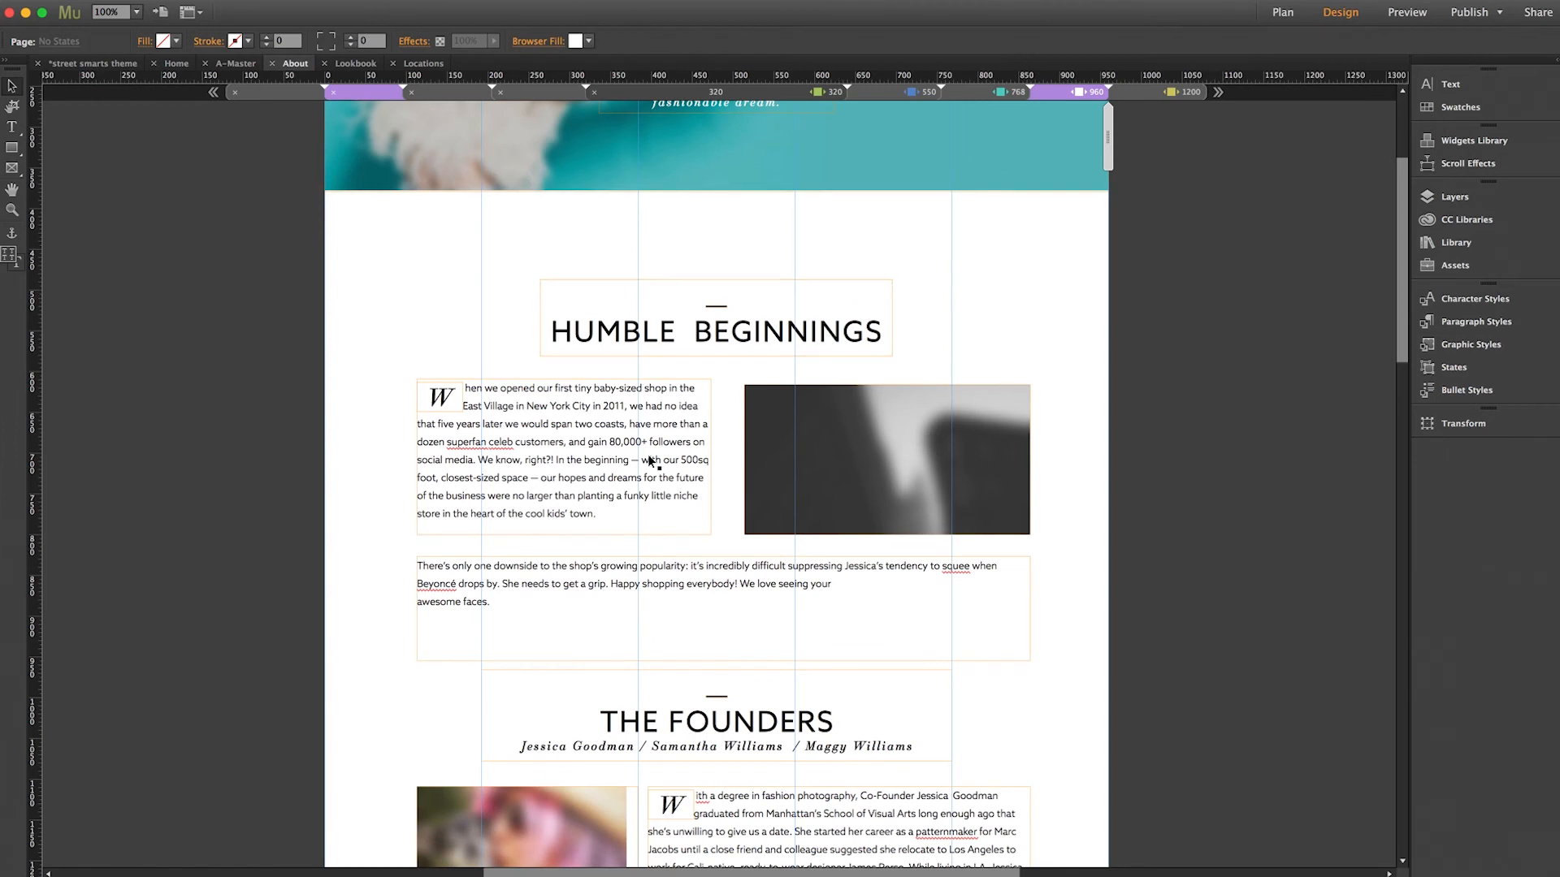
click(611, 477)
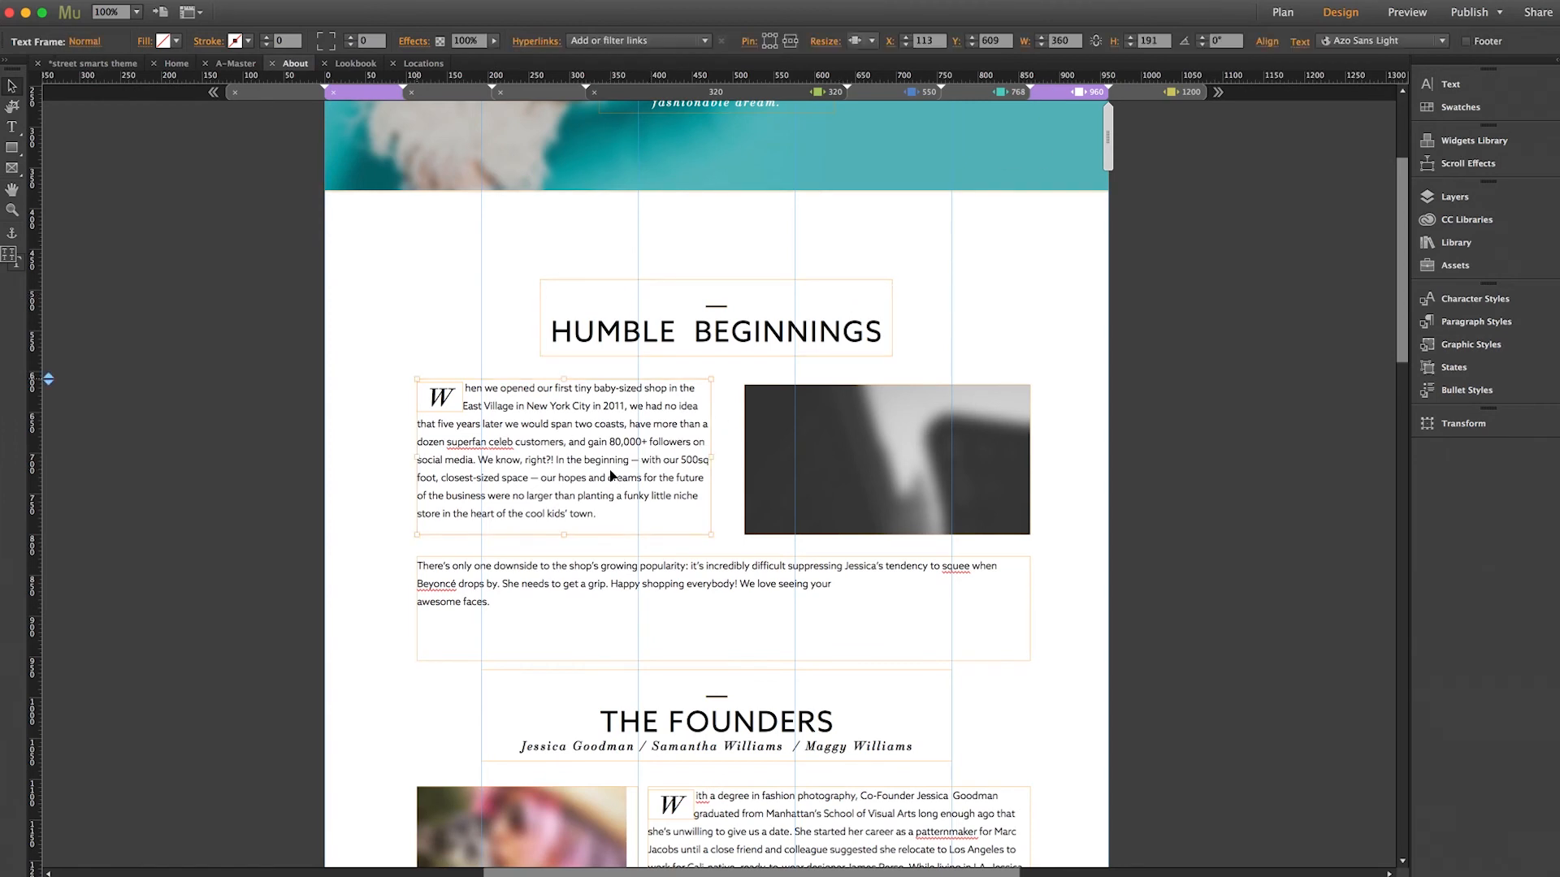
click(872, 41)
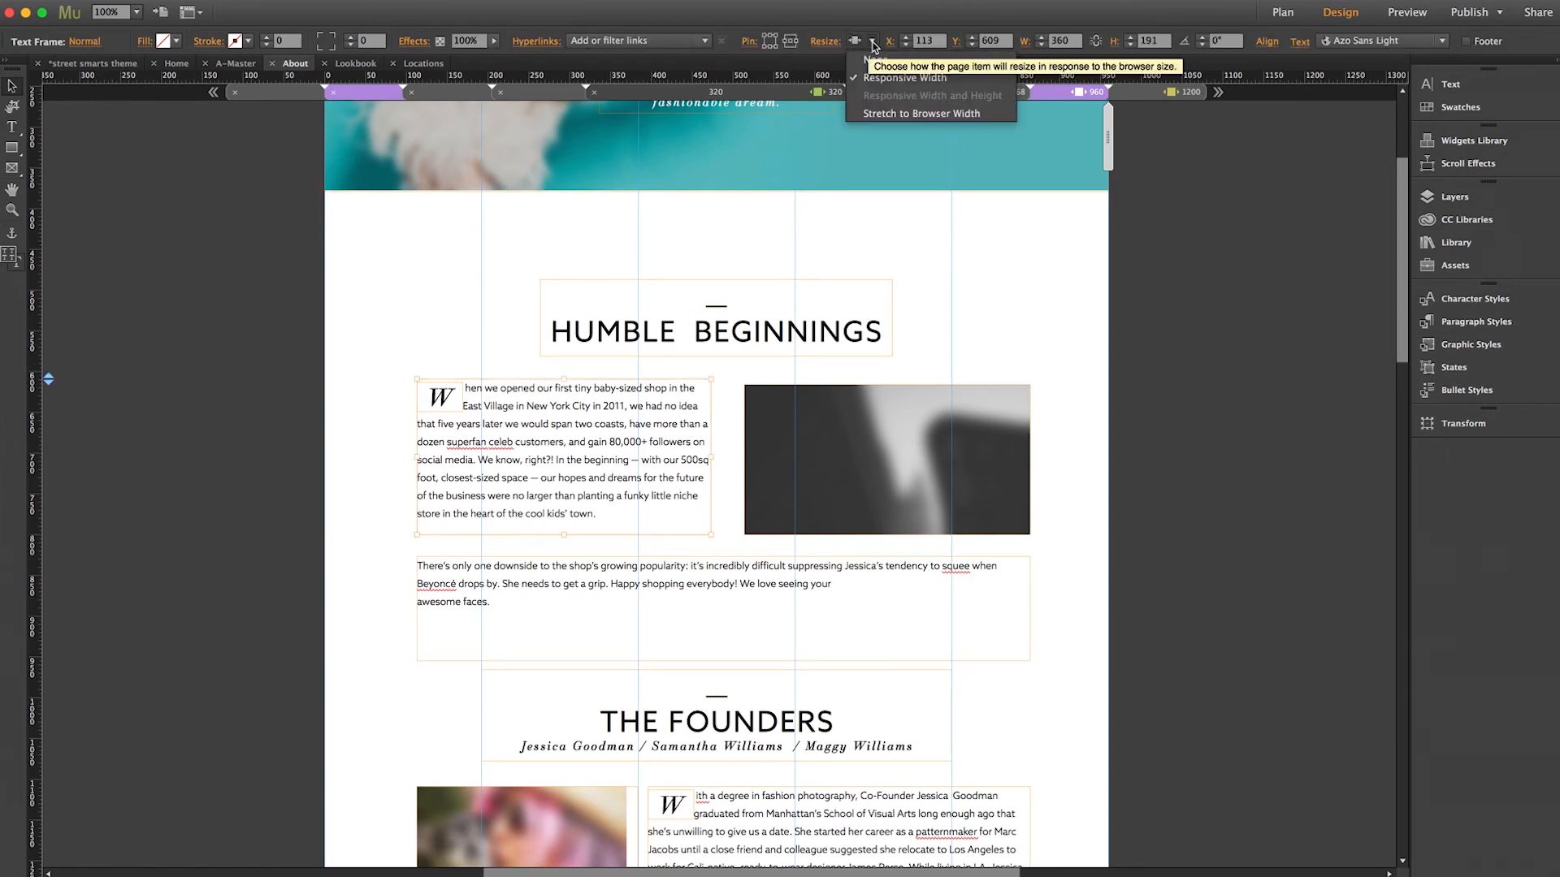
click(872, 41)
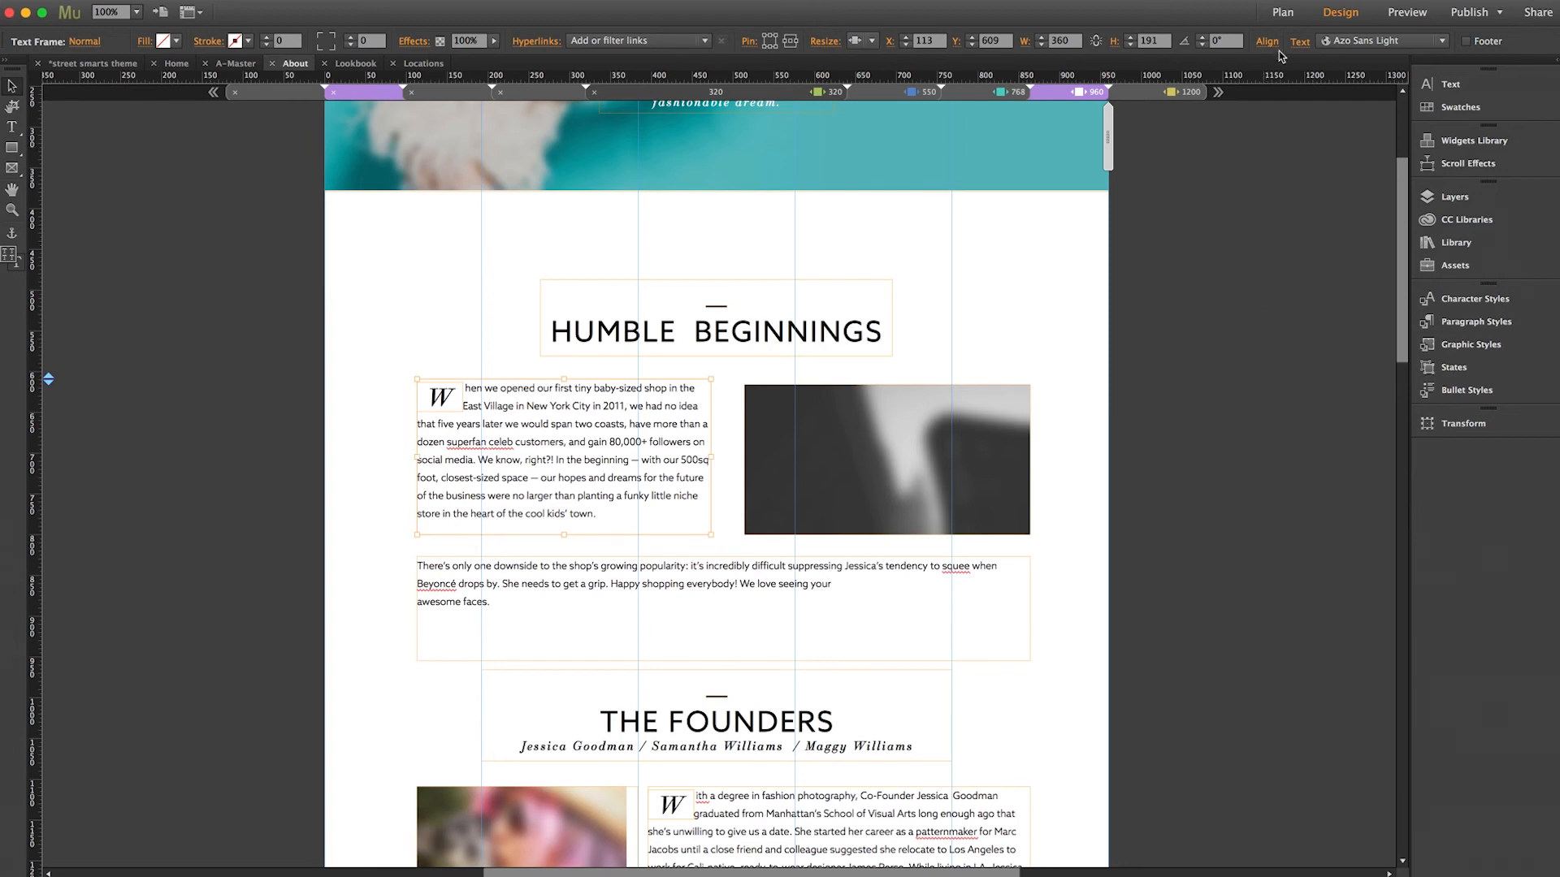
Open the Lookbook page from the site plan and check the fill image and fitting of the Kicking Back section's background rectangle
click(1283, 16)
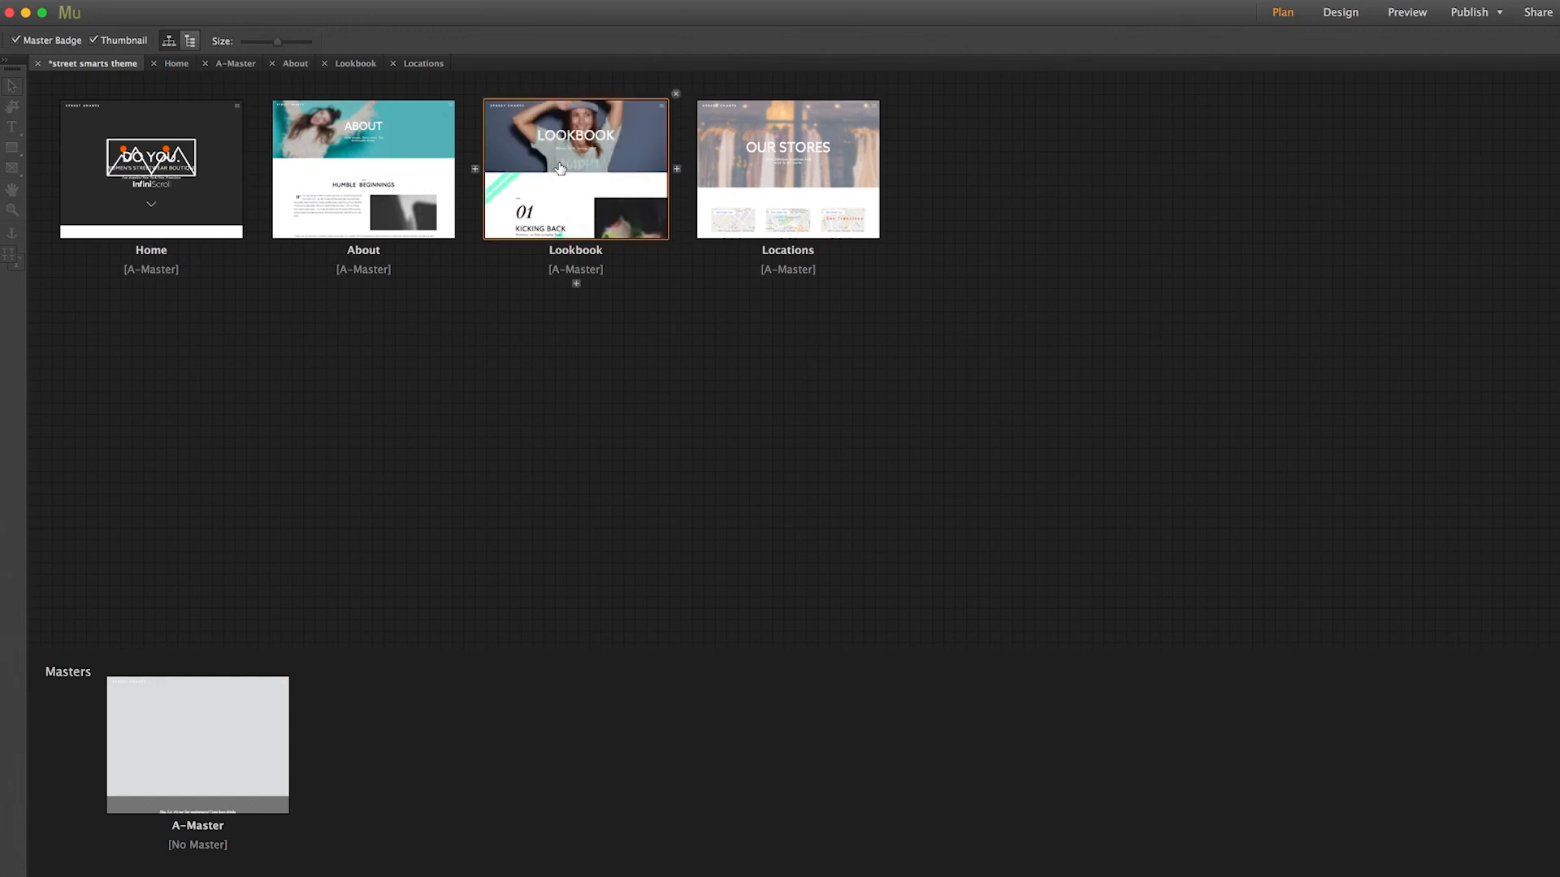
double_click(557, 180)
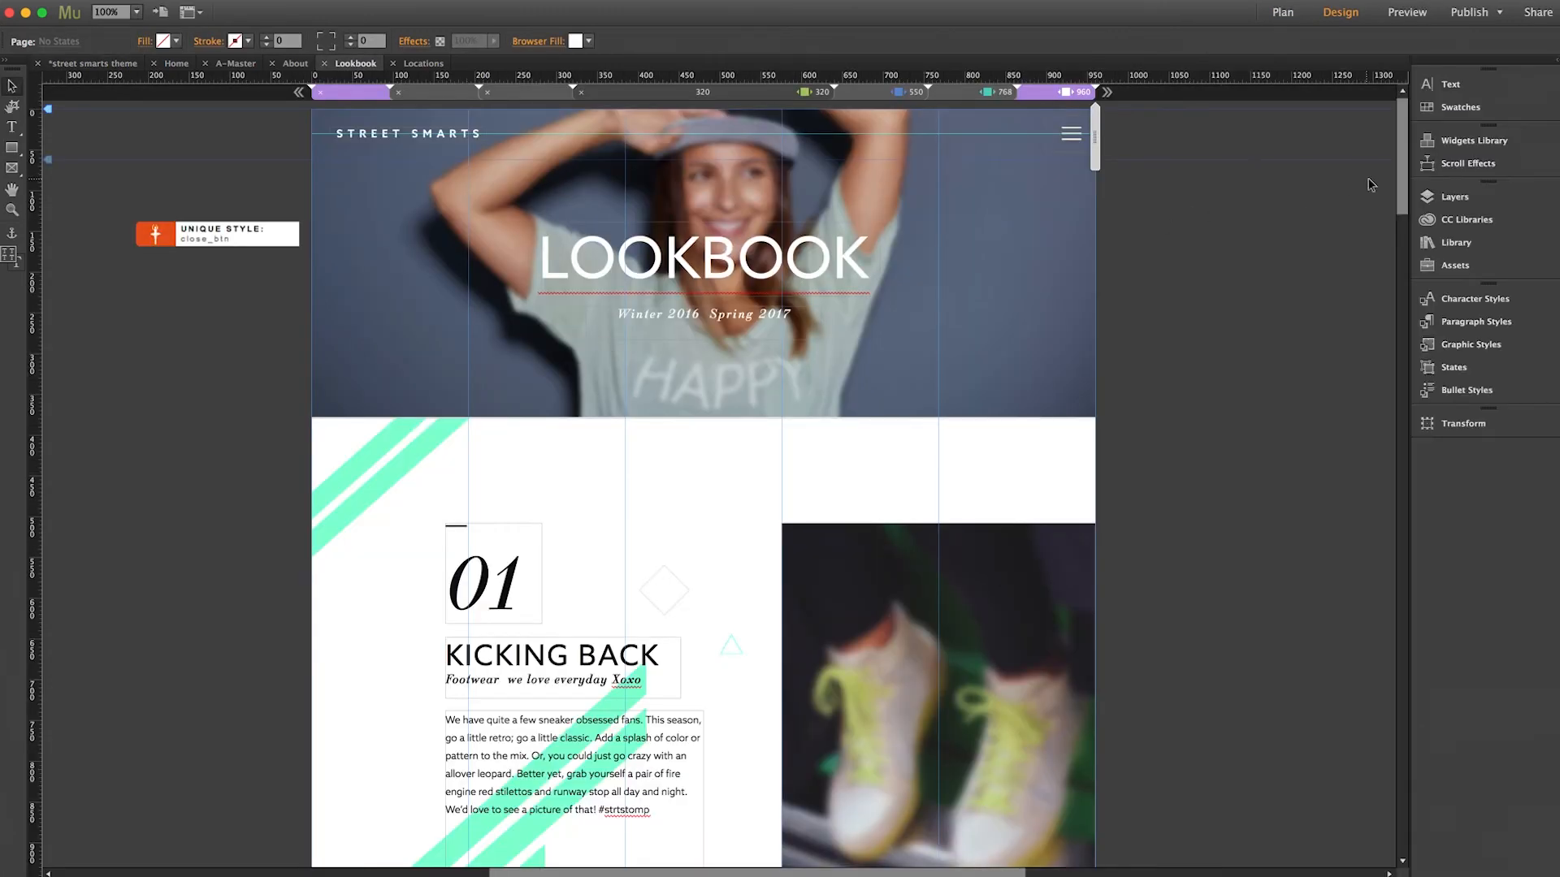
drag(1402, 173, 1402, 230)
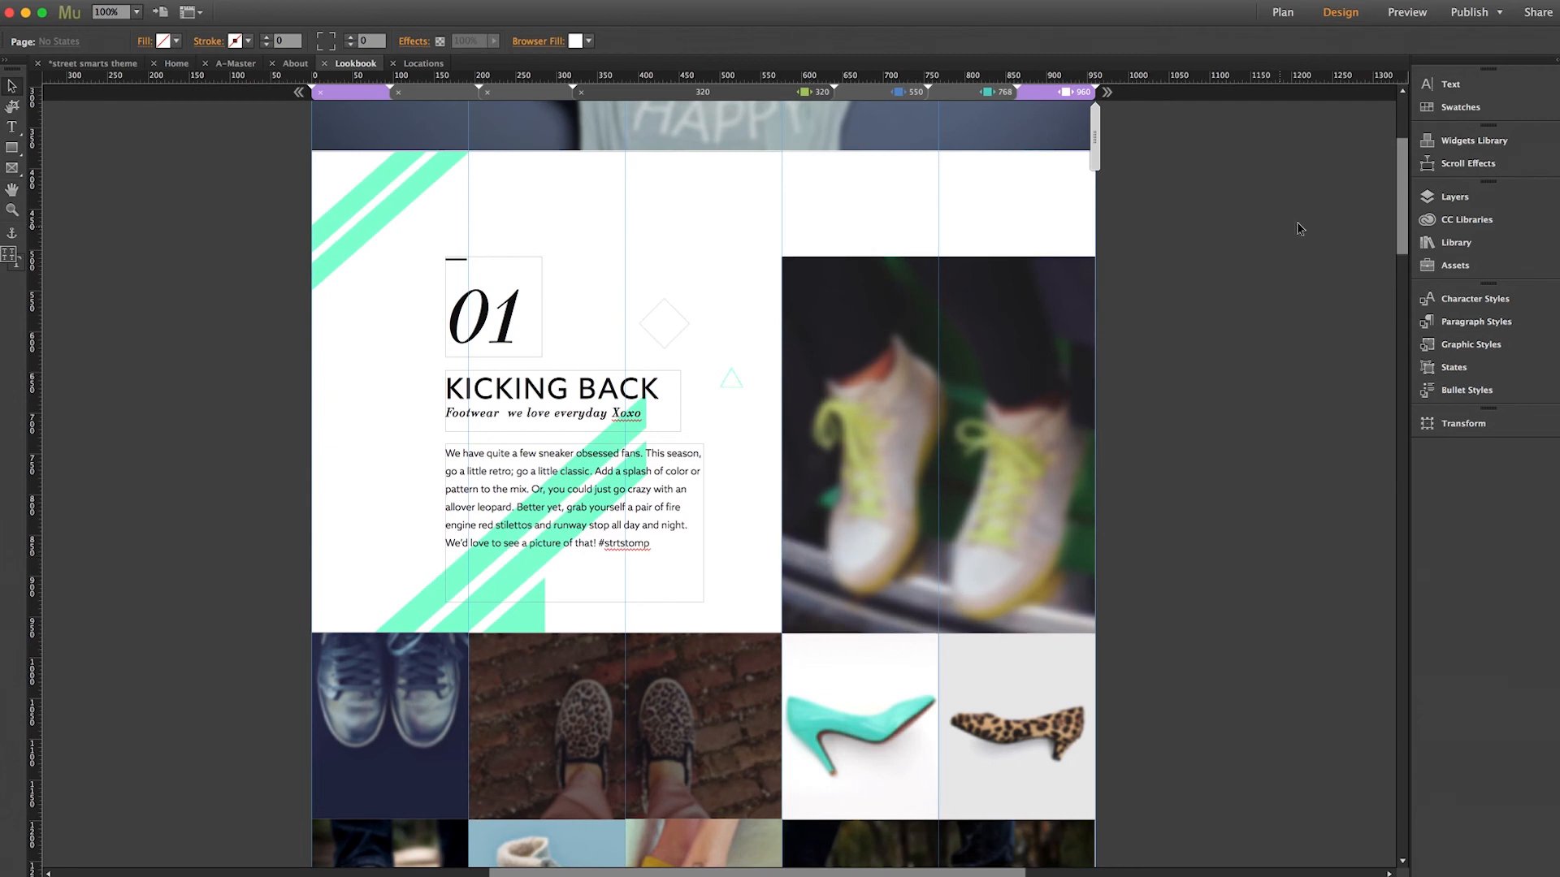
drag(1406, 213, 1406, 226)
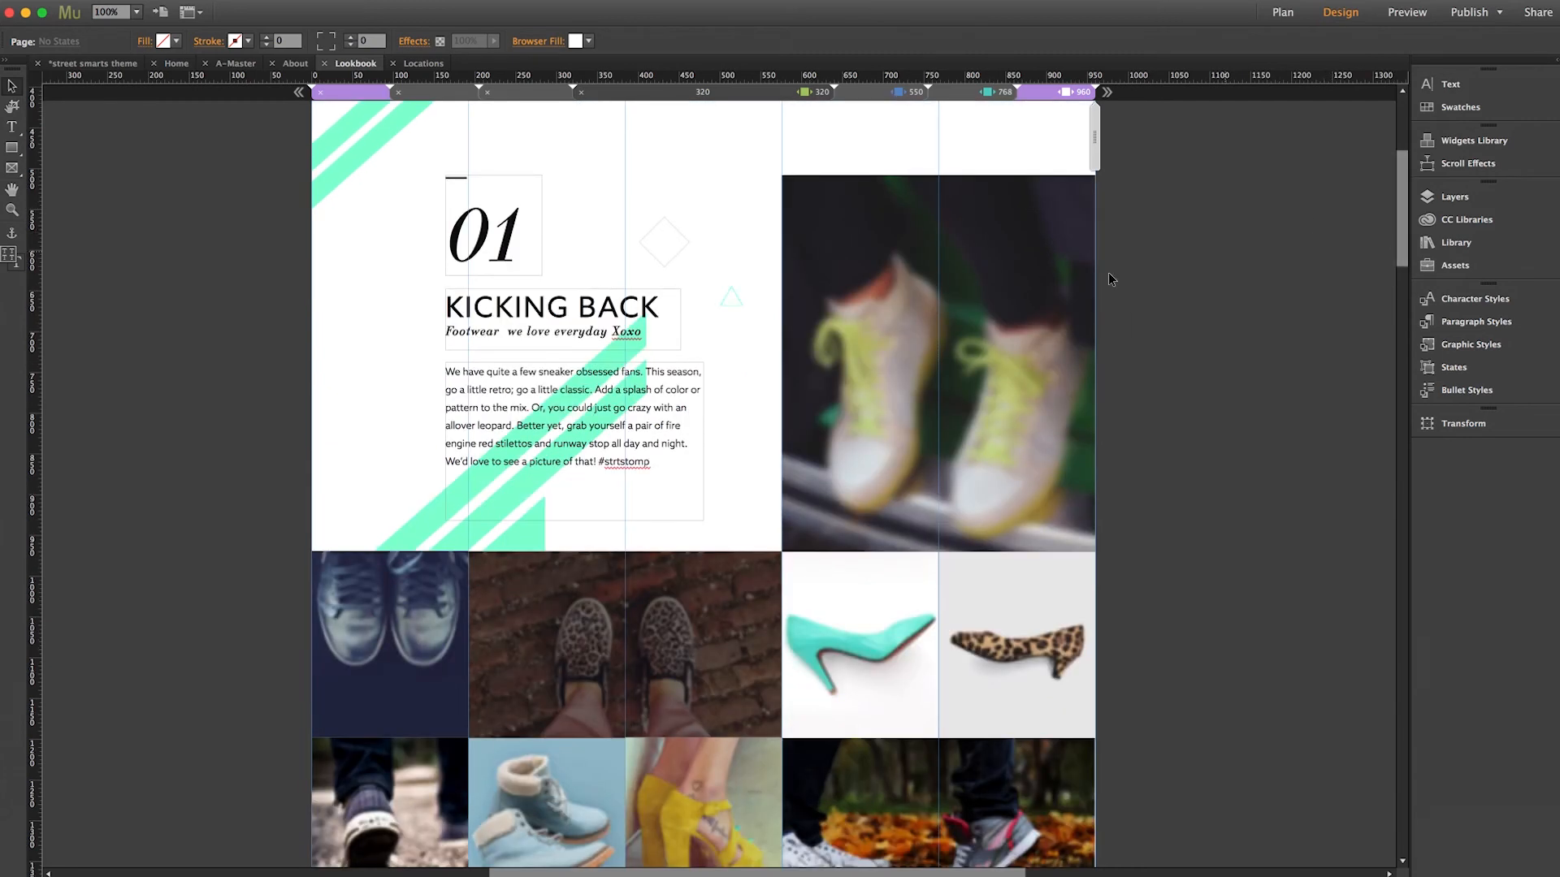
click(398, 353)
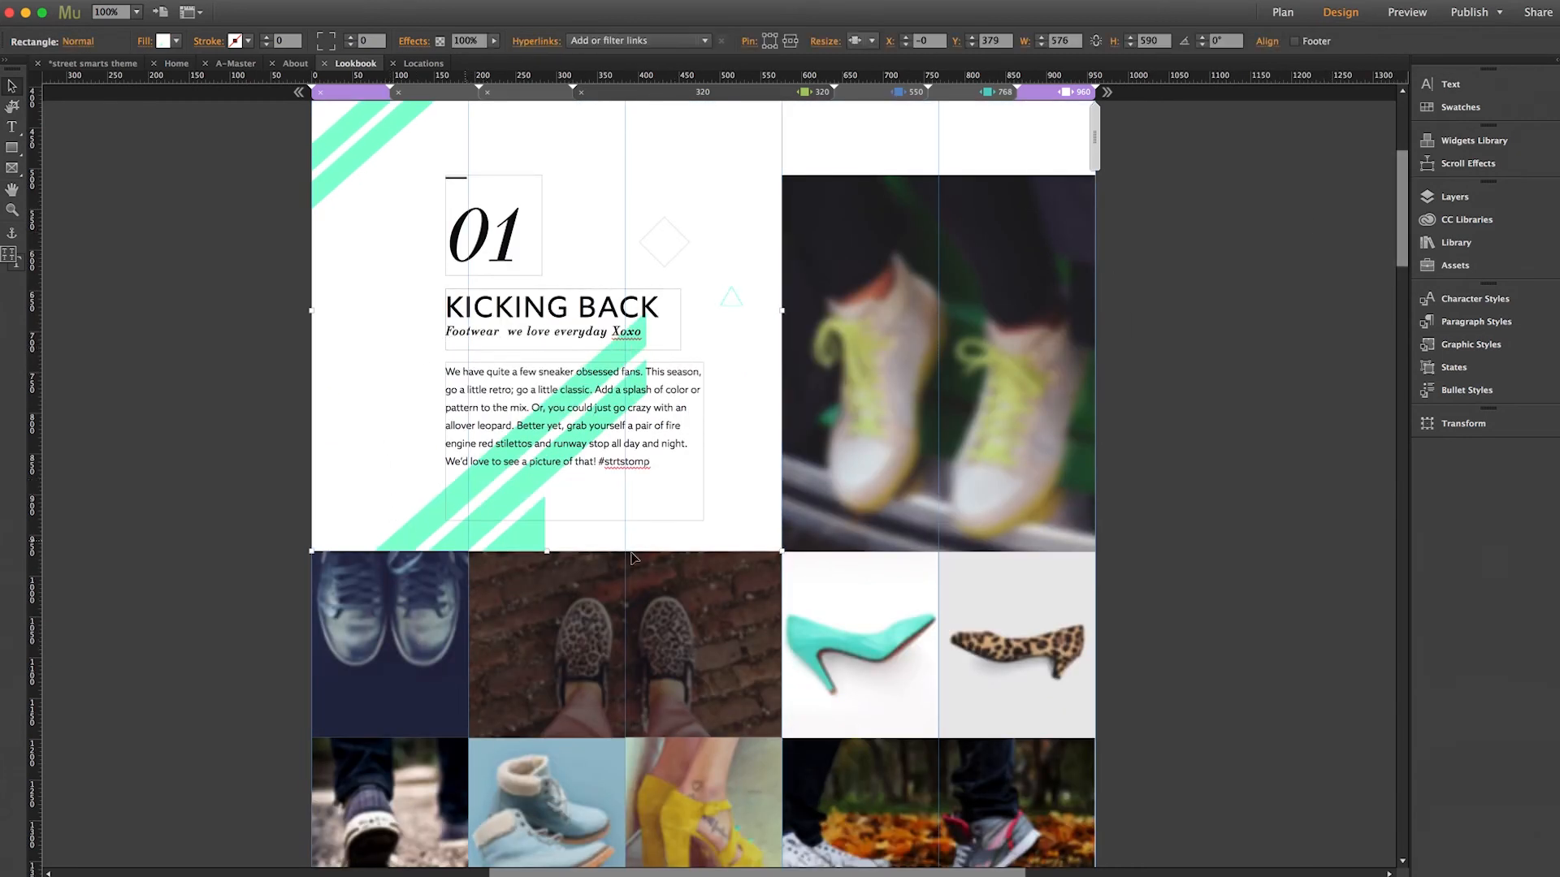
click(163, 41)
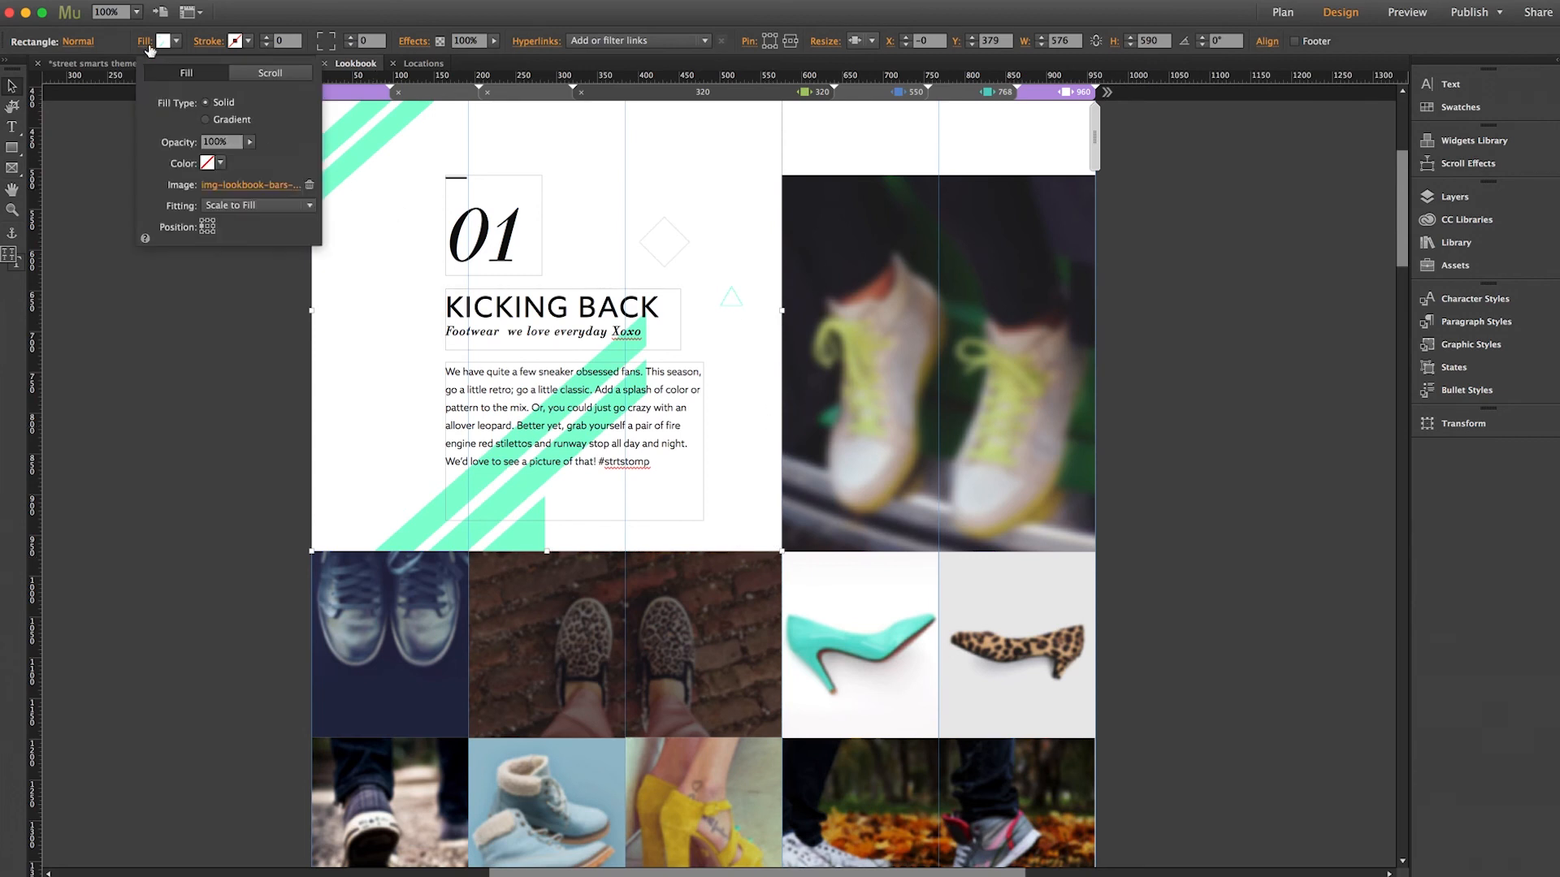
click(263, 392)
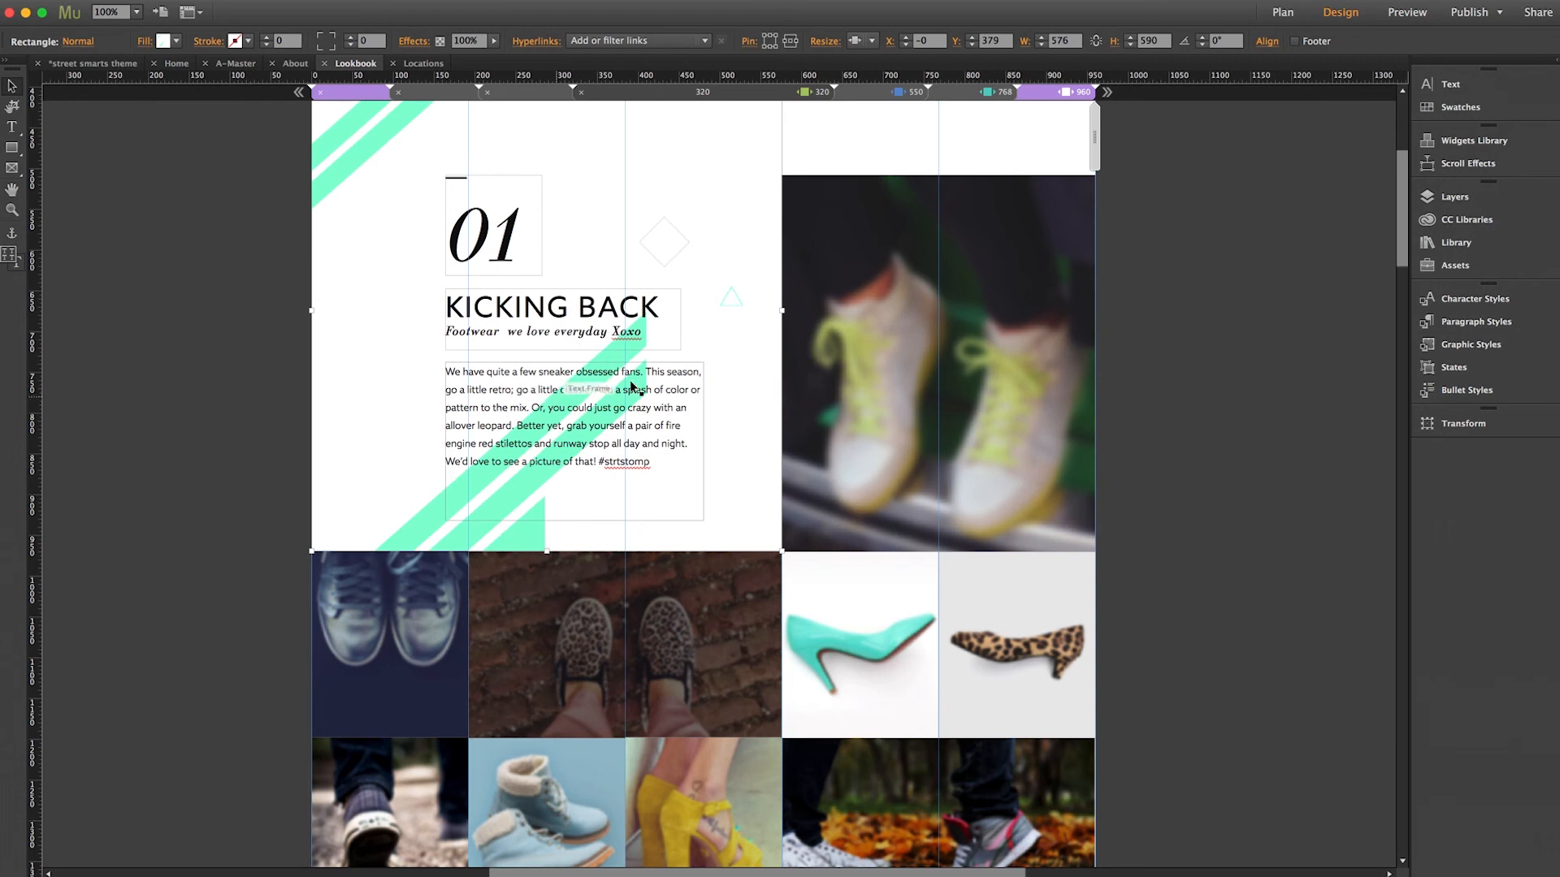
Inspect the sneaker photo rectangle and the small triangle accent in the Kicking Back section
click(909, 289)
click(746, 299)
click(796, 351)
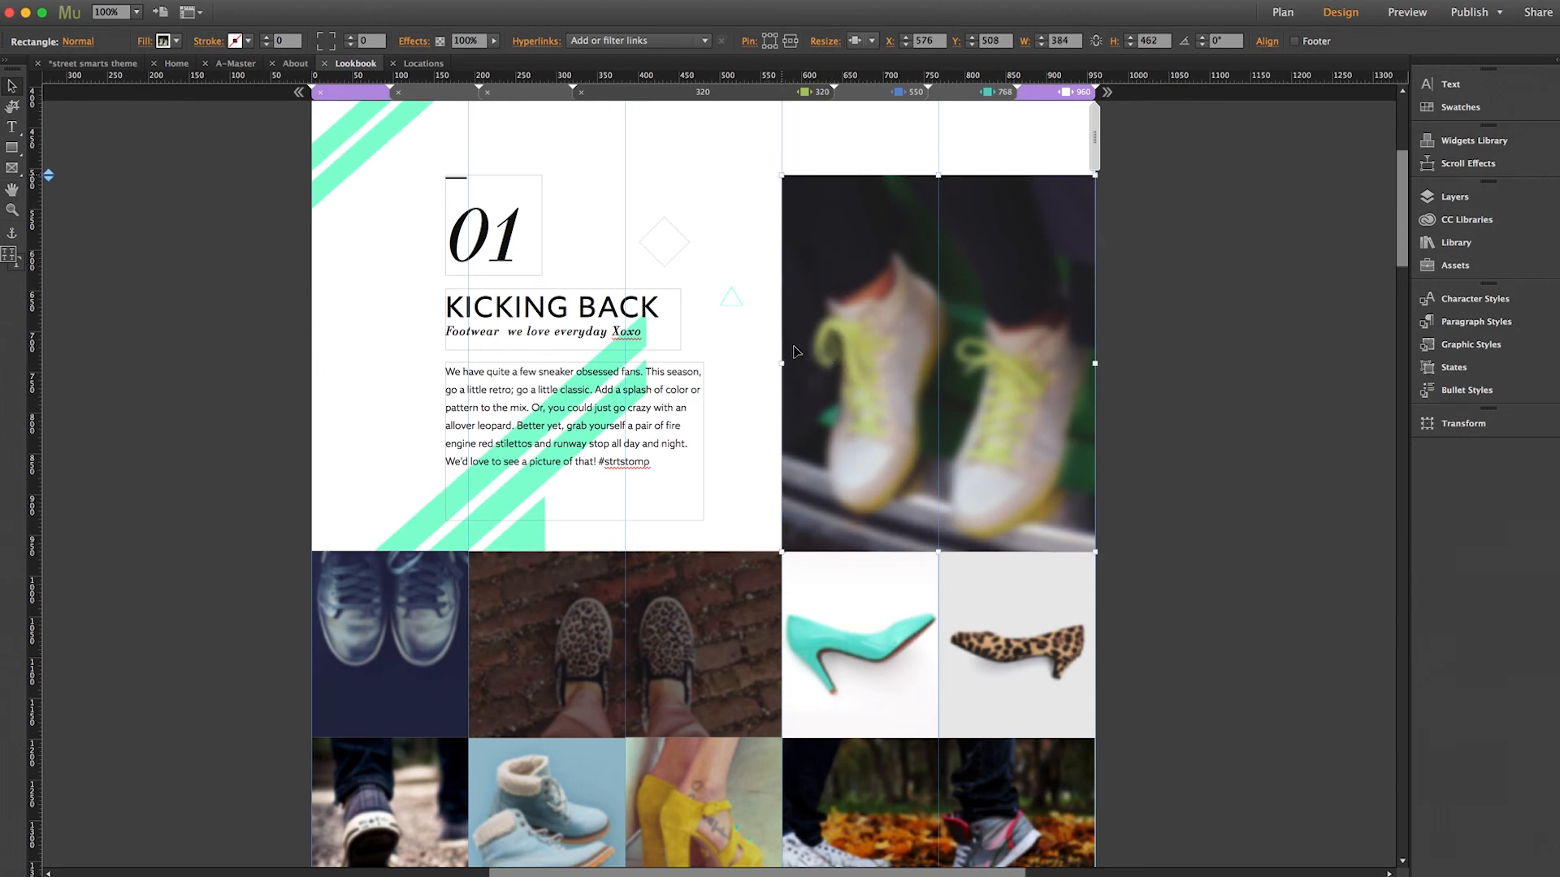
click(1142, 372)
Examine the shoe photo grid on the Lookbook page and check the resize options of the leopard slip-on image frame
scroll(1390, 262, down, 4)
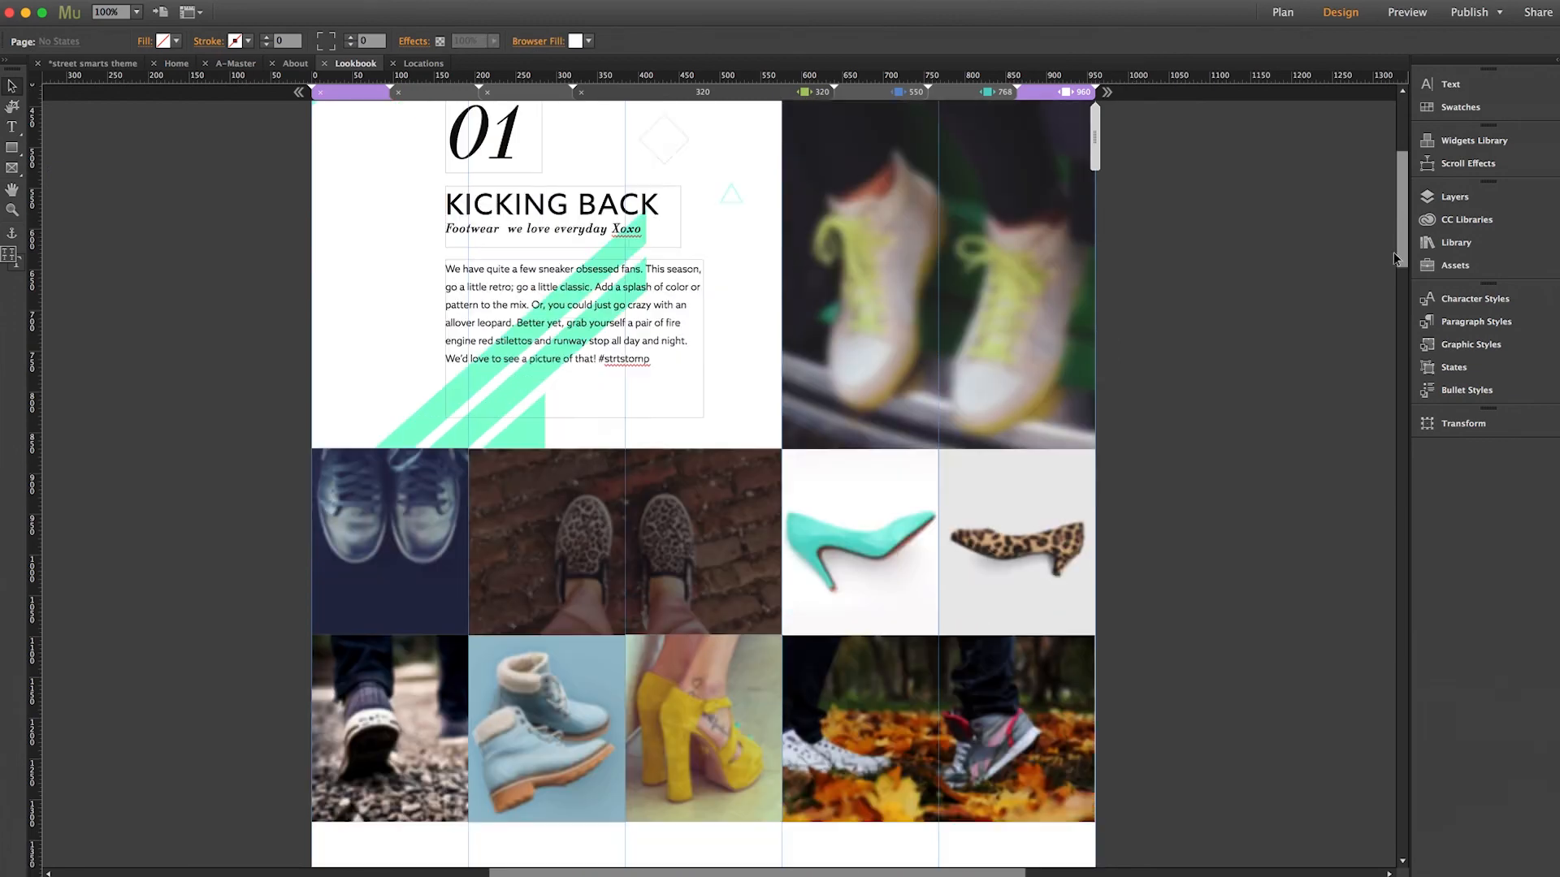
click(420, 404)
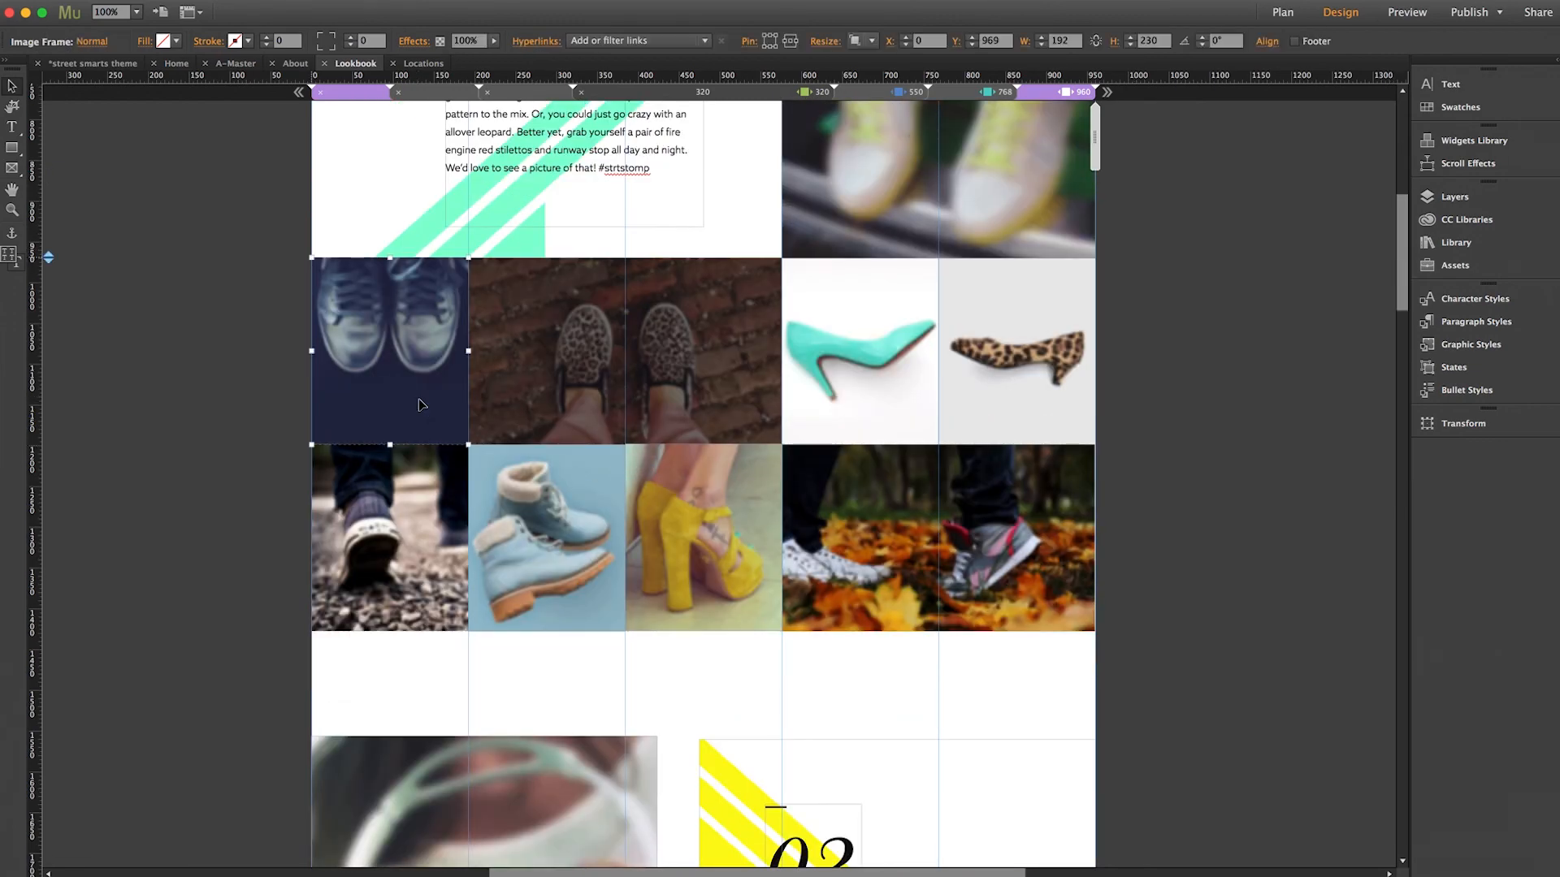
click(568, 398)
click(873, 40)
click(874, 43)
drag(1400, 292, 1393, 318)
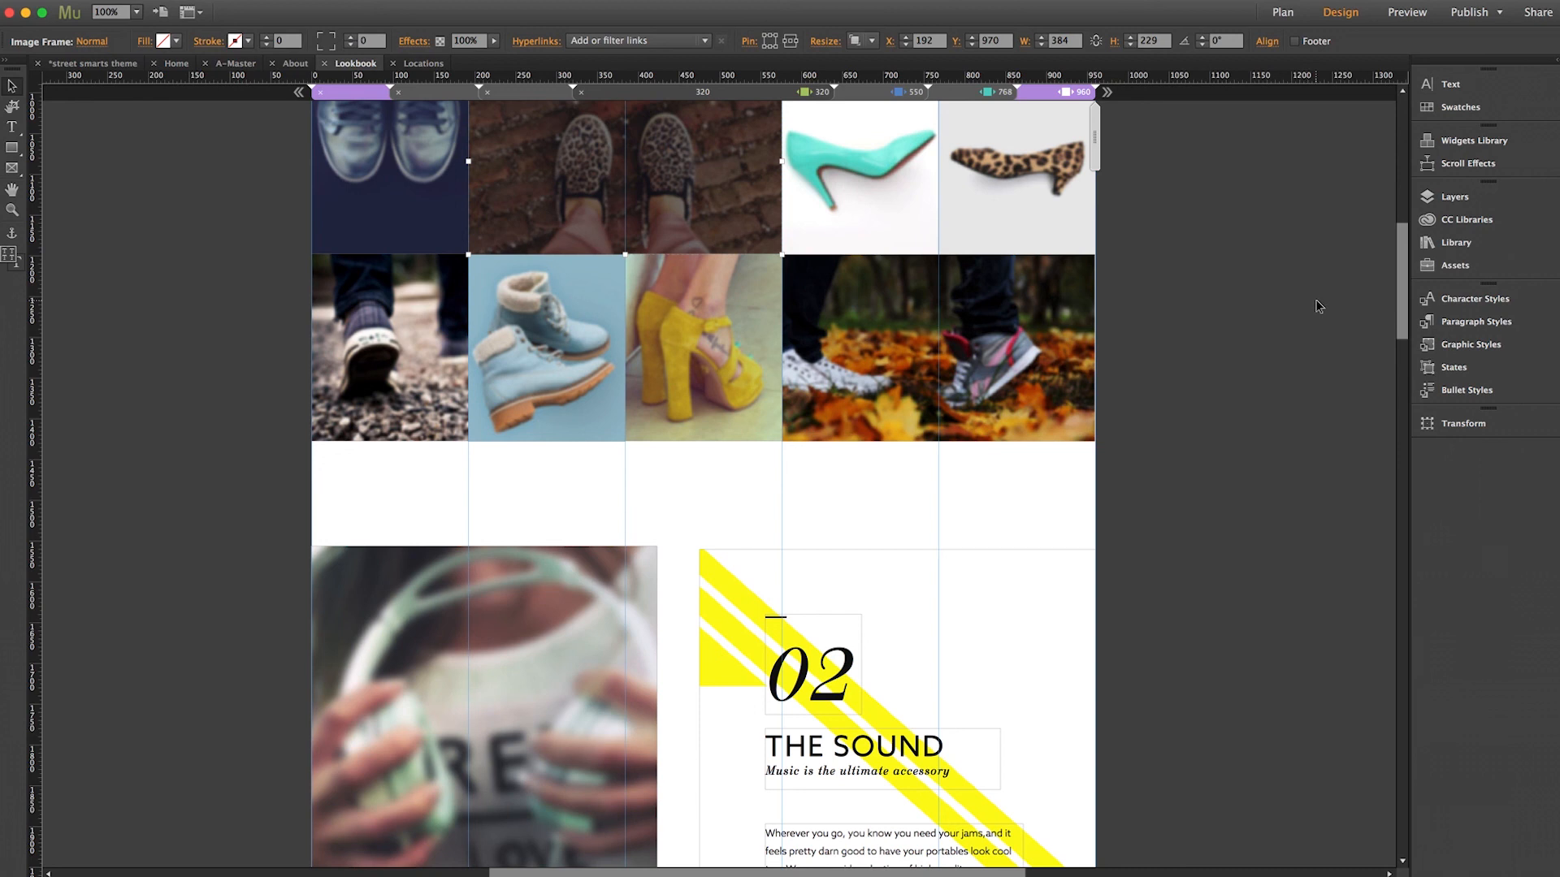
Open the Locations page from the site plan and inspect the Los Angeles, New York and San Francisco Google Maps widgets
click(1285, 12)
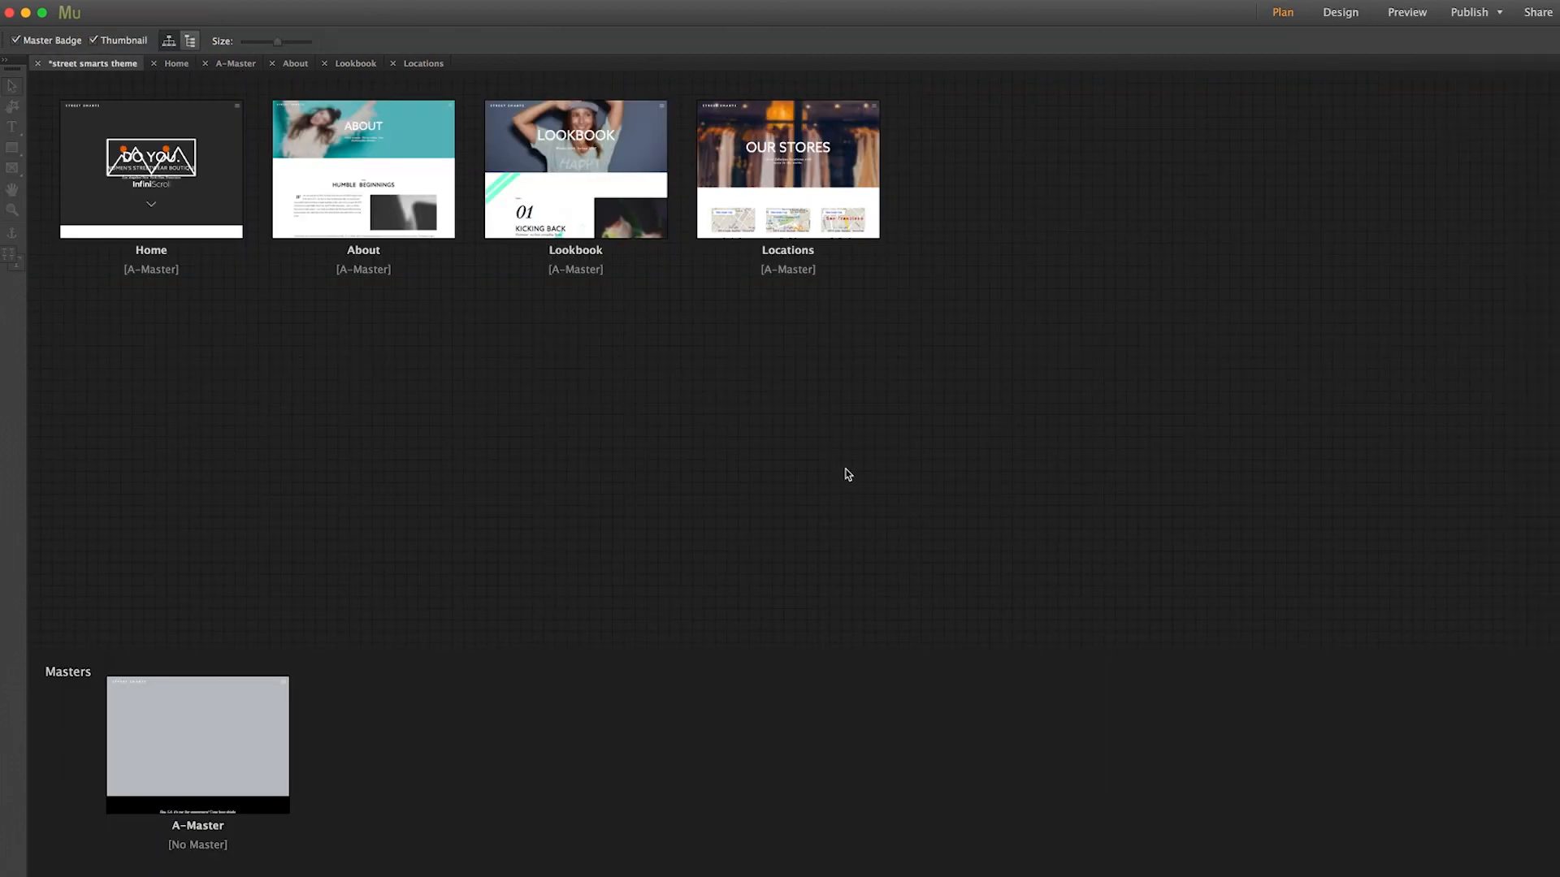
double_click(794, 191)
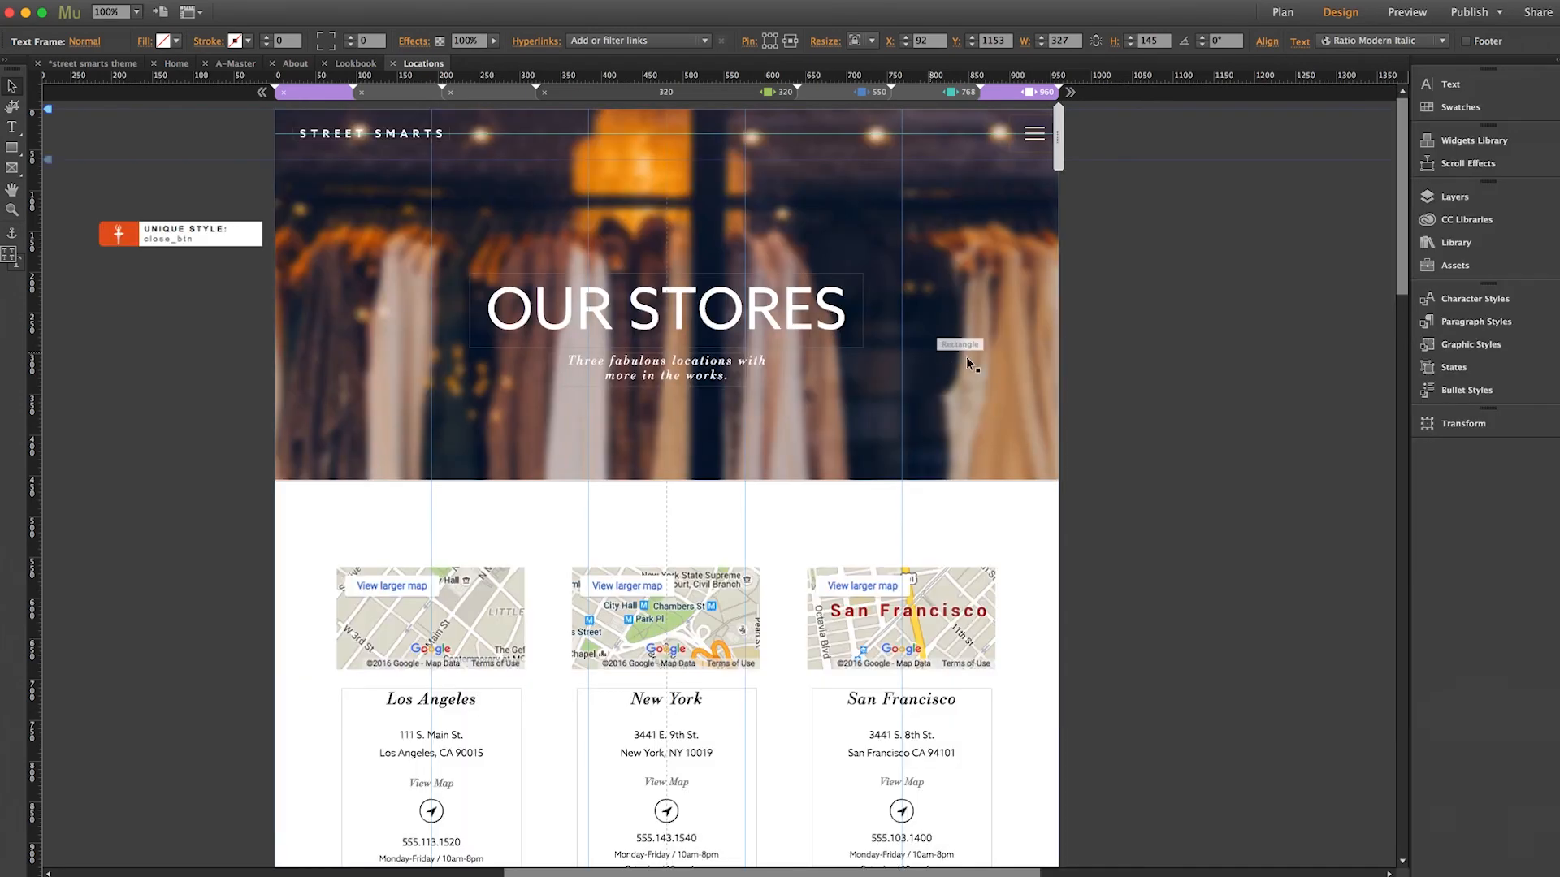
click(472, 628)
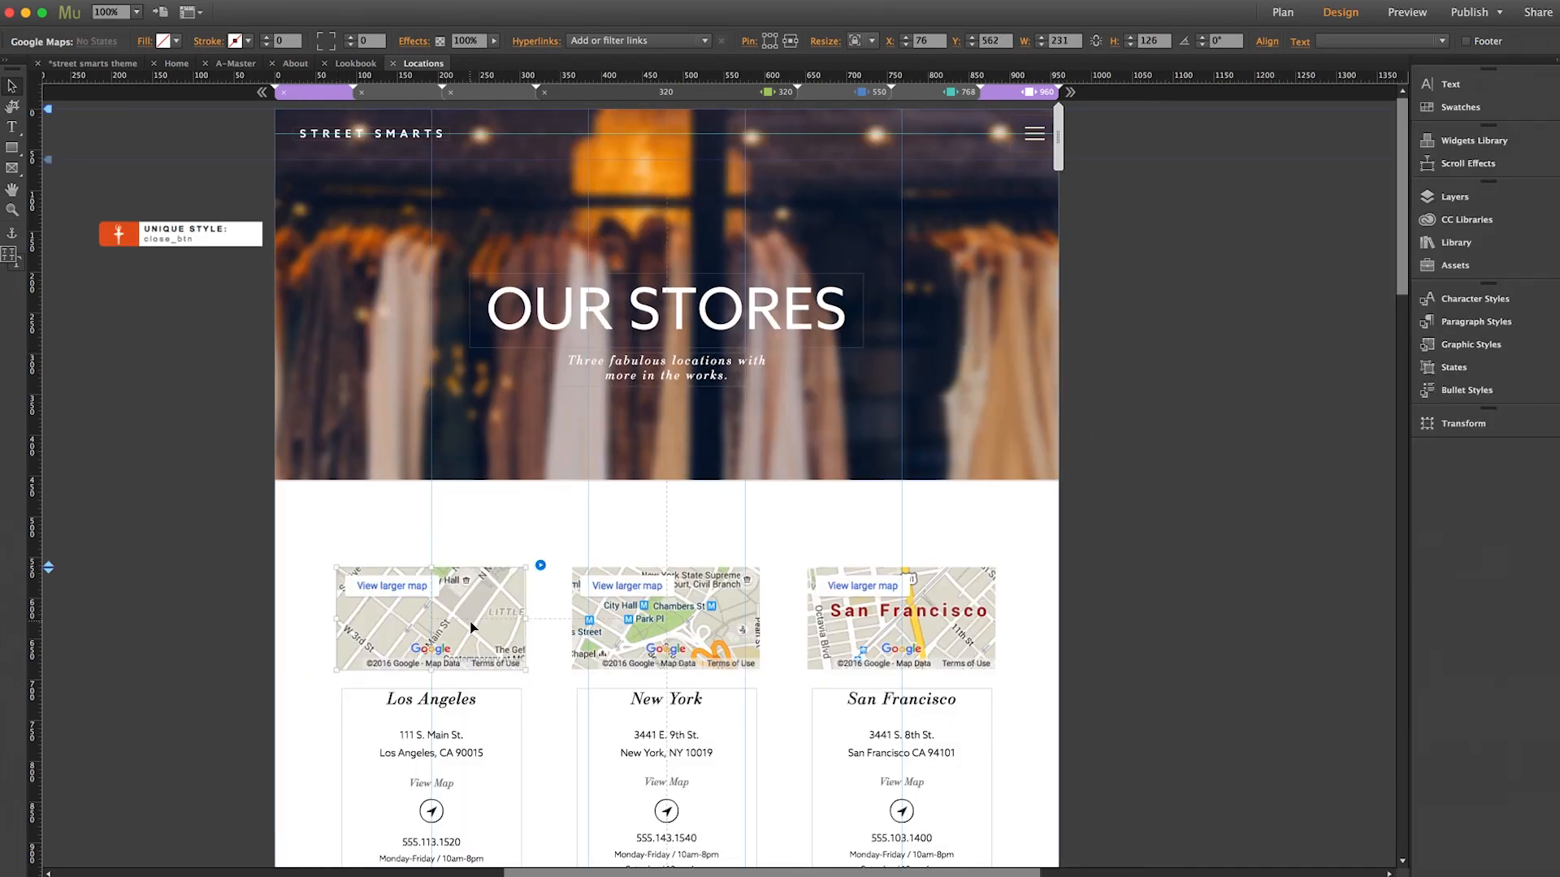
scroll(630, 558, down, 1)
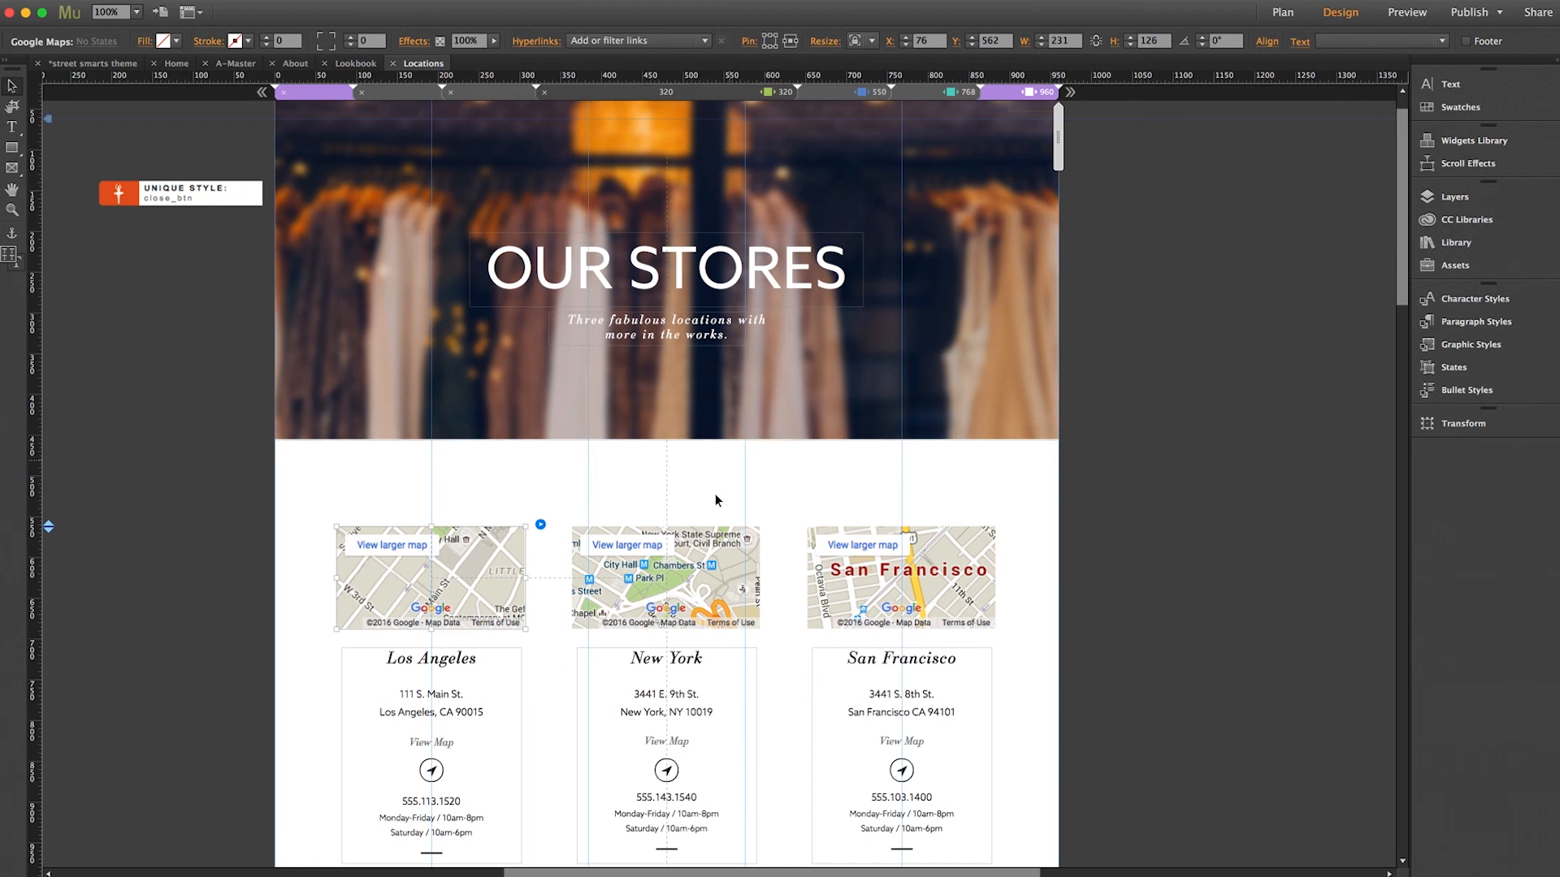
click(709, 570)
click(906, 578)
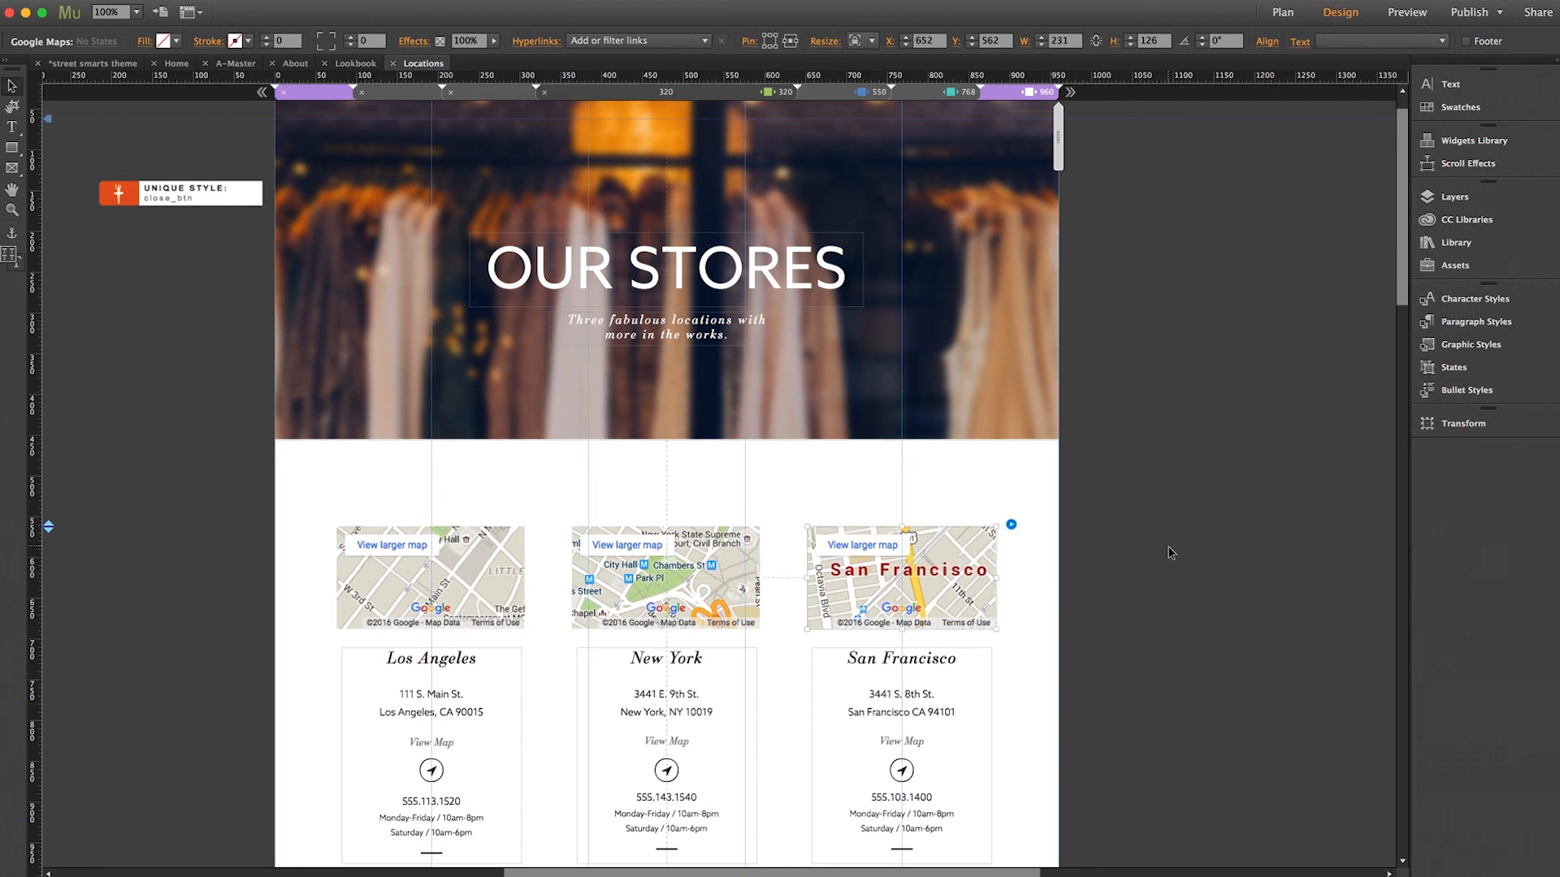
Inspect the newsletter sign-up form below the store details on the Locations page, and leave it deselected
scroll(1135, 444, down, 5)
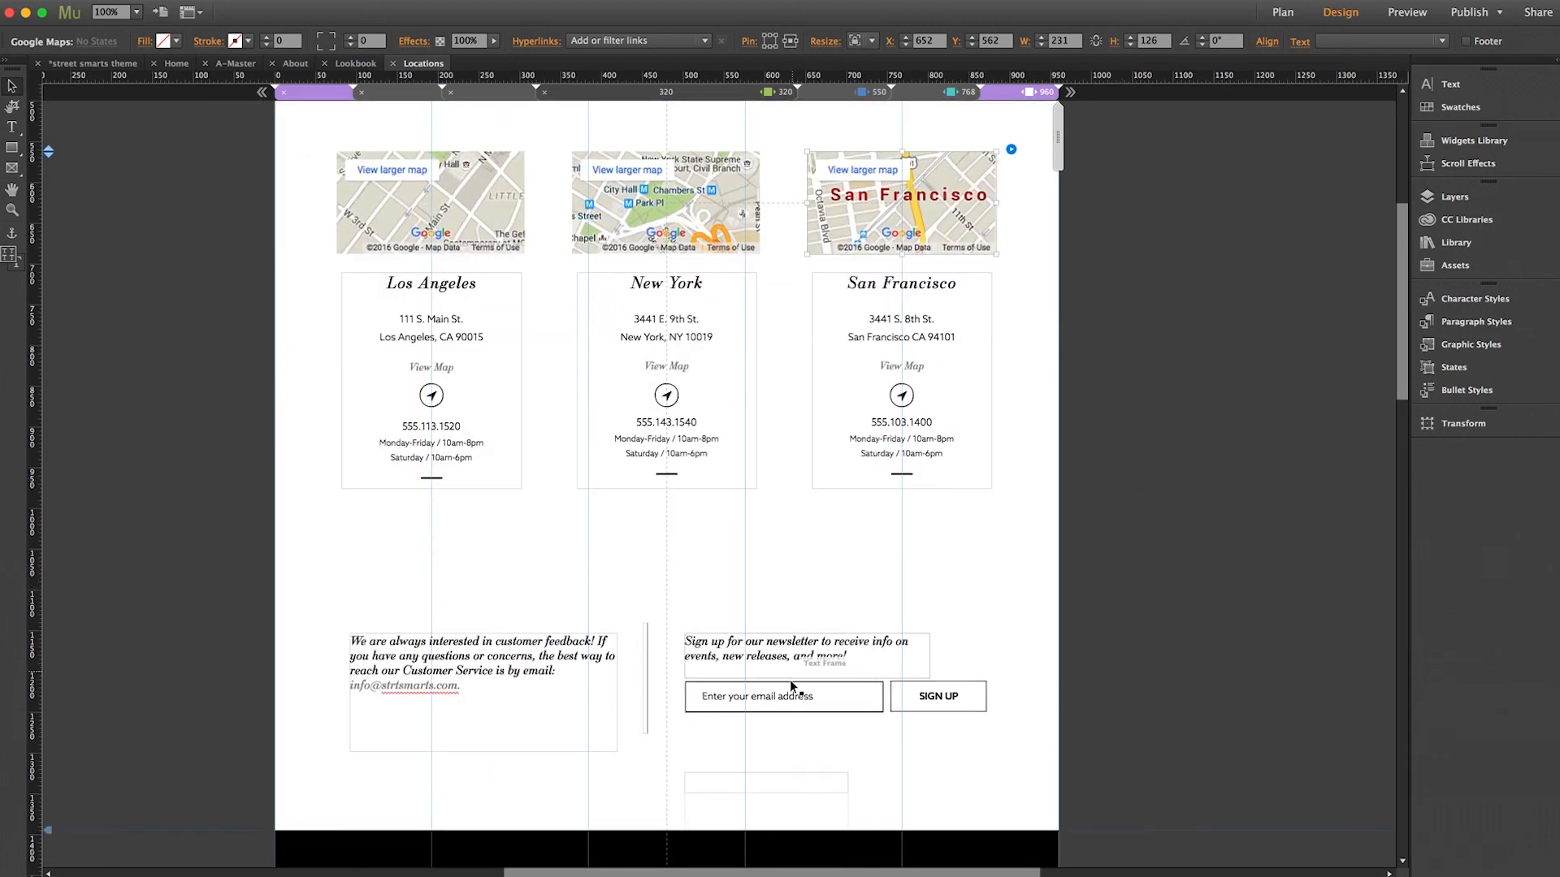
click(789, 697)
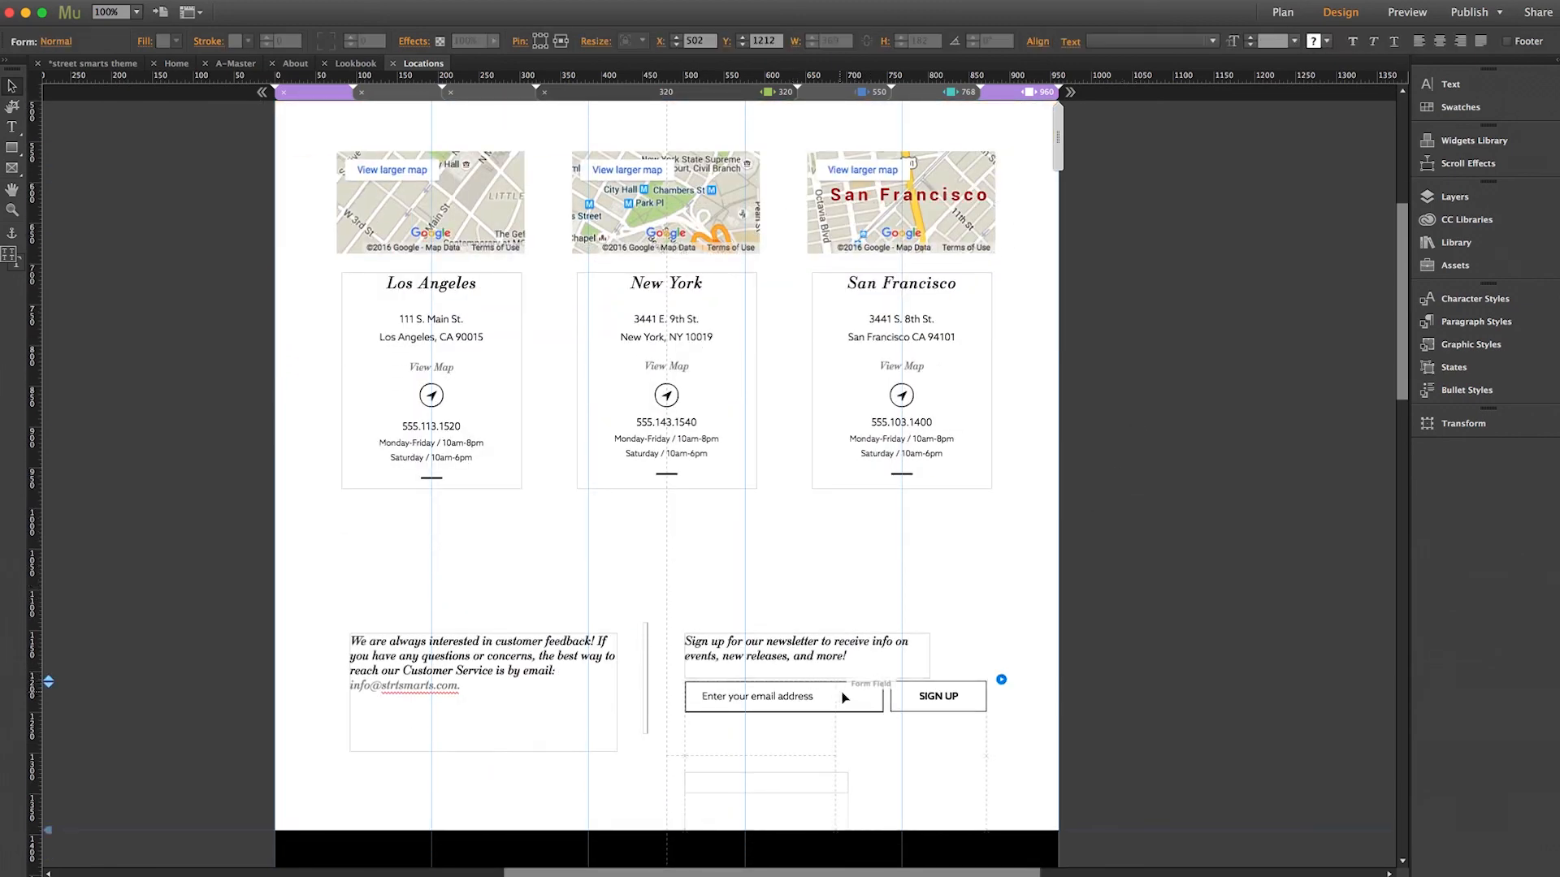
click(1126, 648)
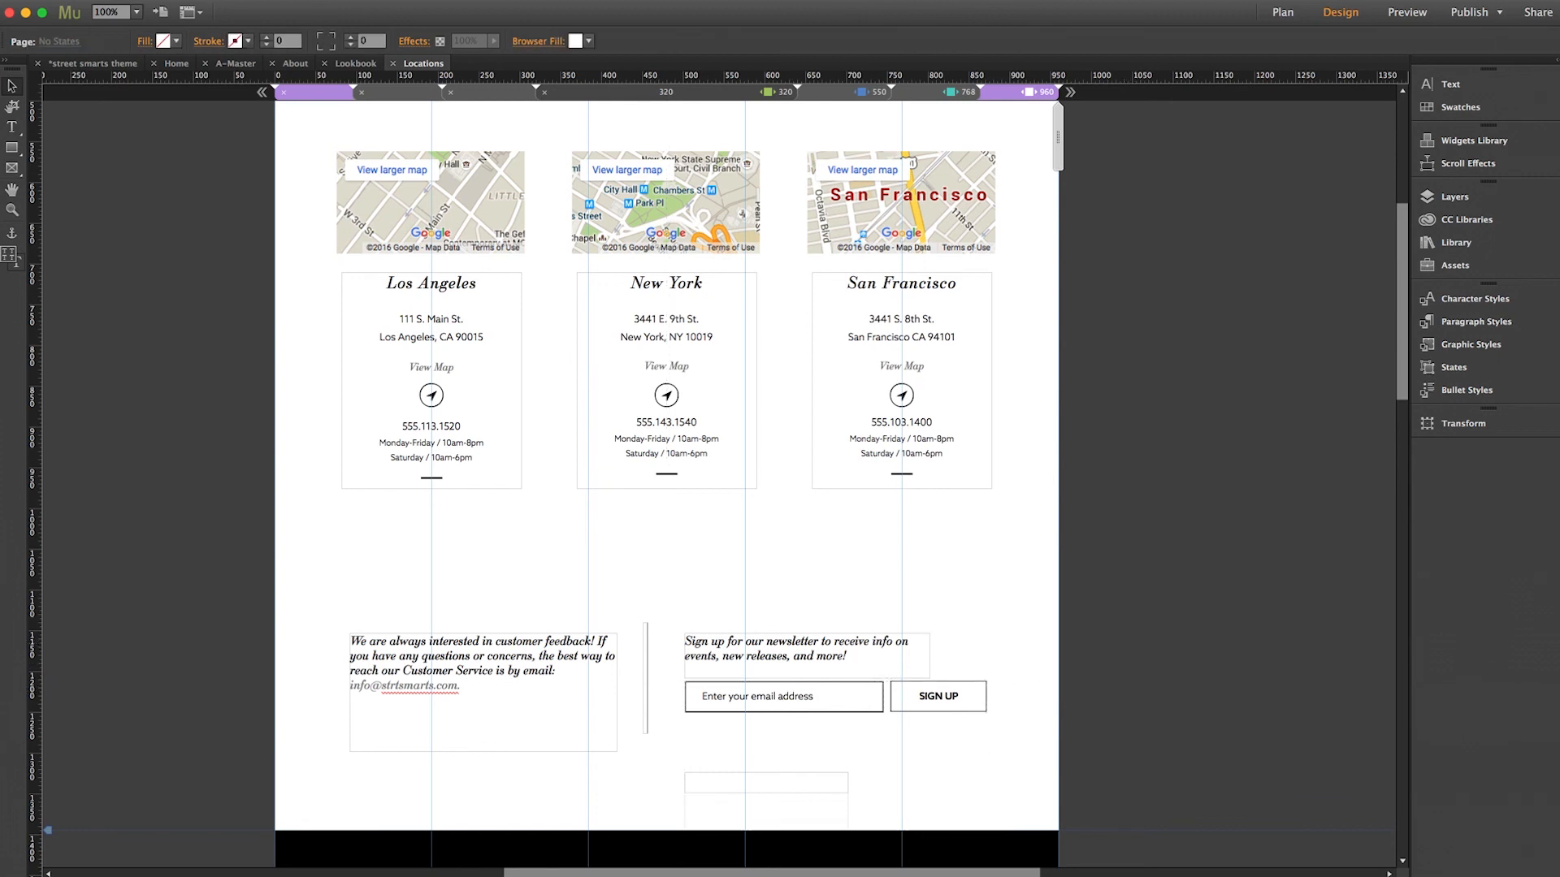